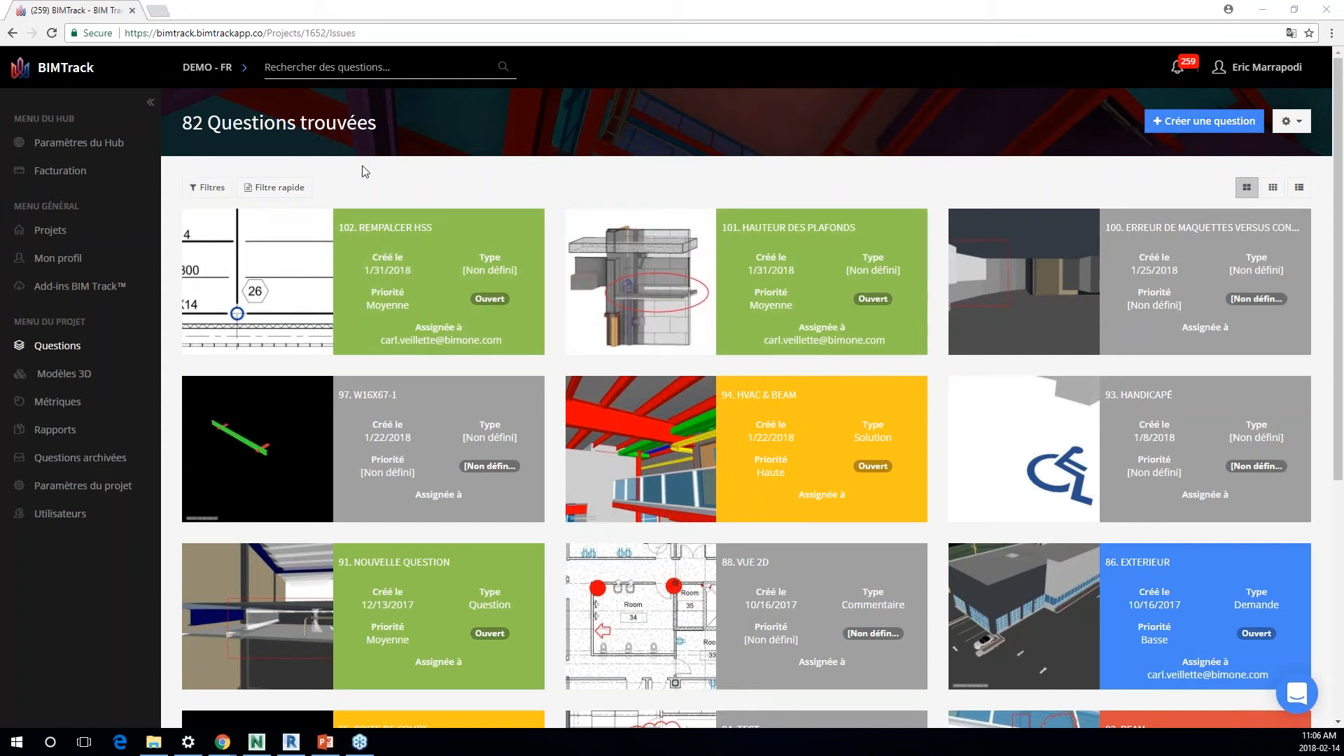
# Step: Show the question filters and browse the available Type options, leaving every filter empty
pyautogui.click(216, 188)
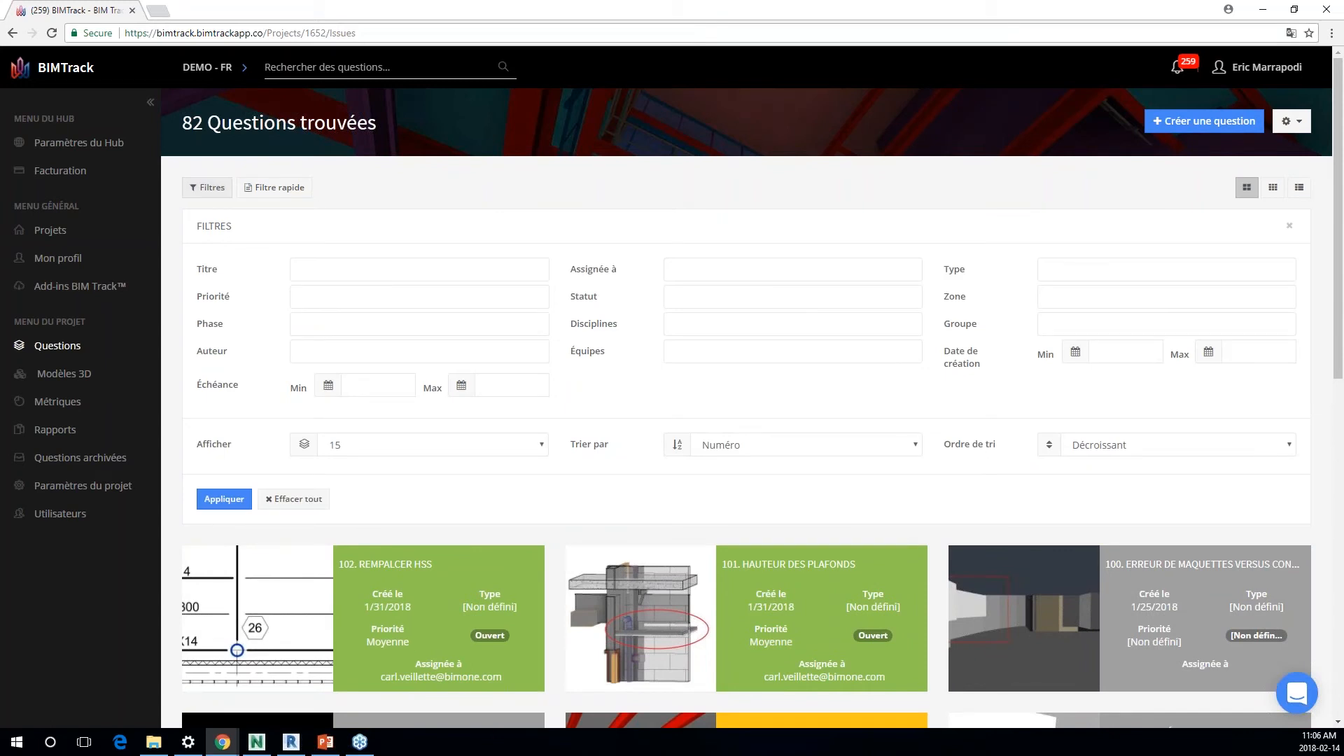
pyautogui.click(1094, 269)
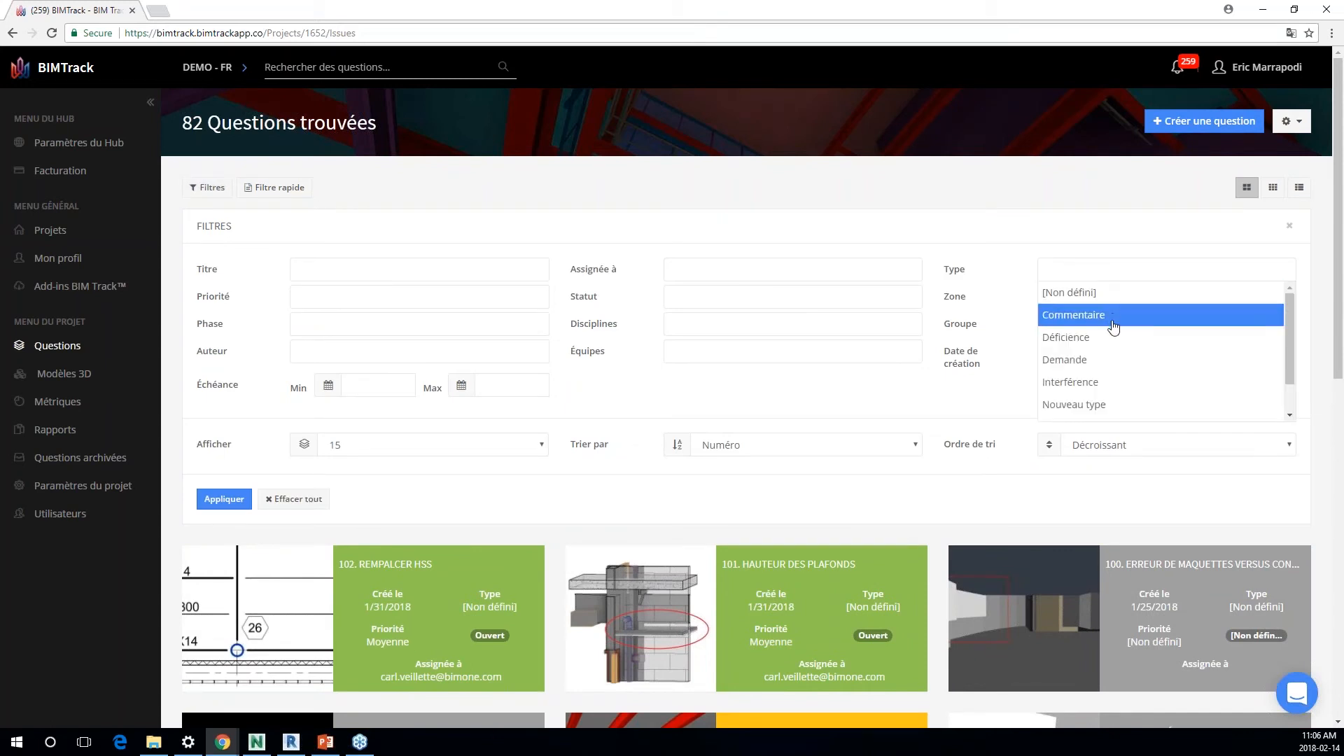
pyautogui.scroll(-1, 1125, 384)
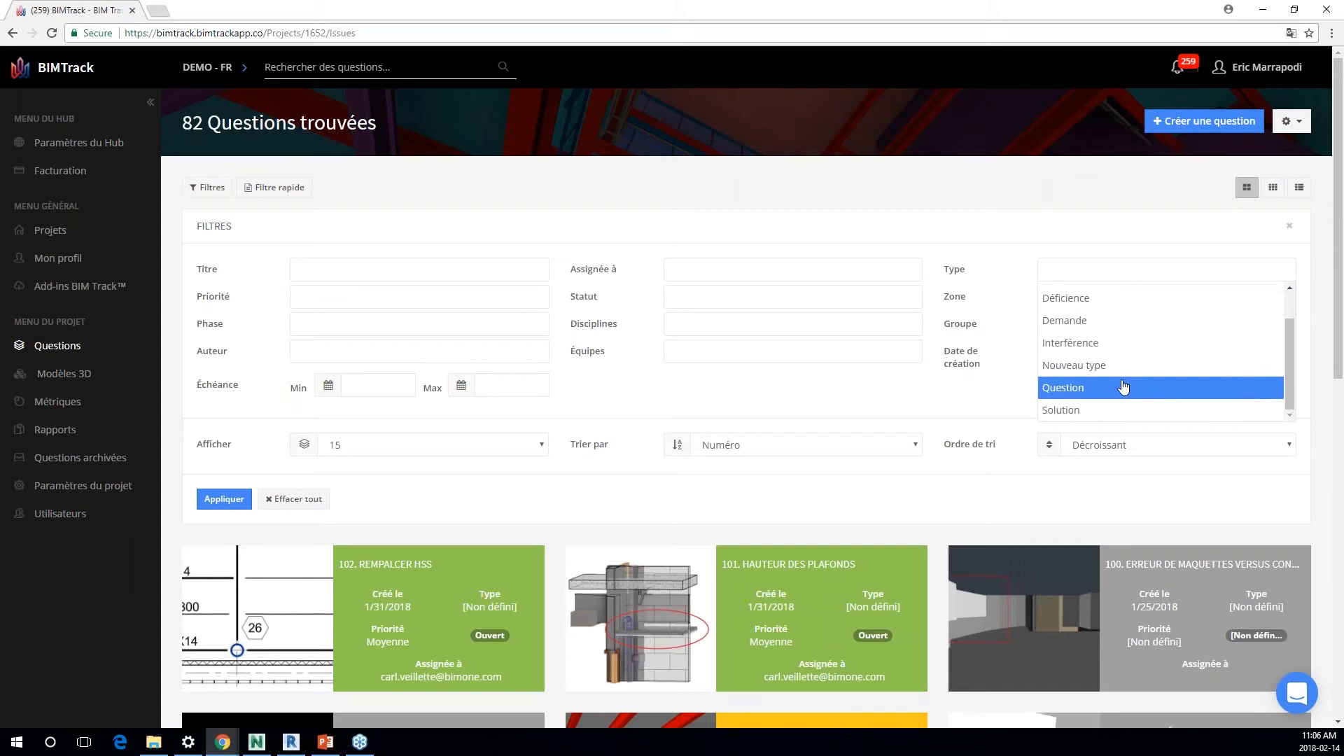
pyautogui.click(1030, 229)
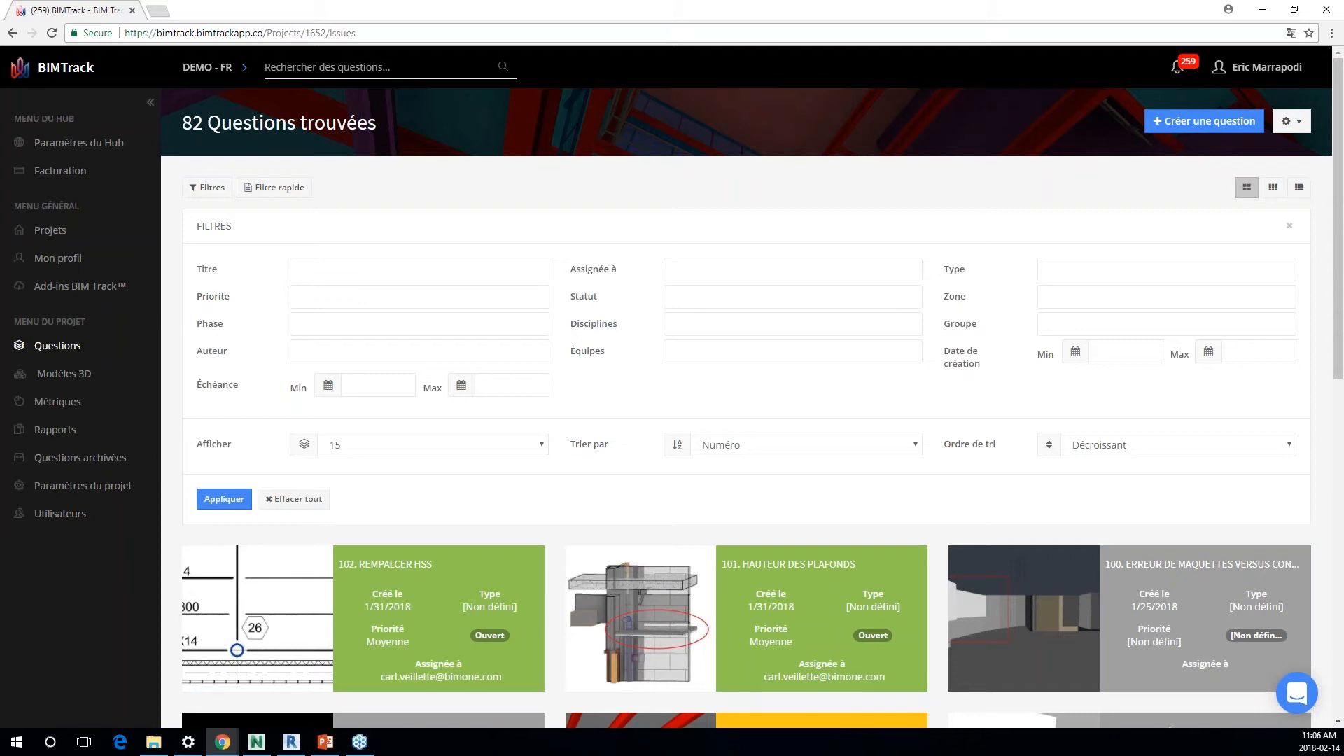
pyautogui.scroll(-2, 717, 255)
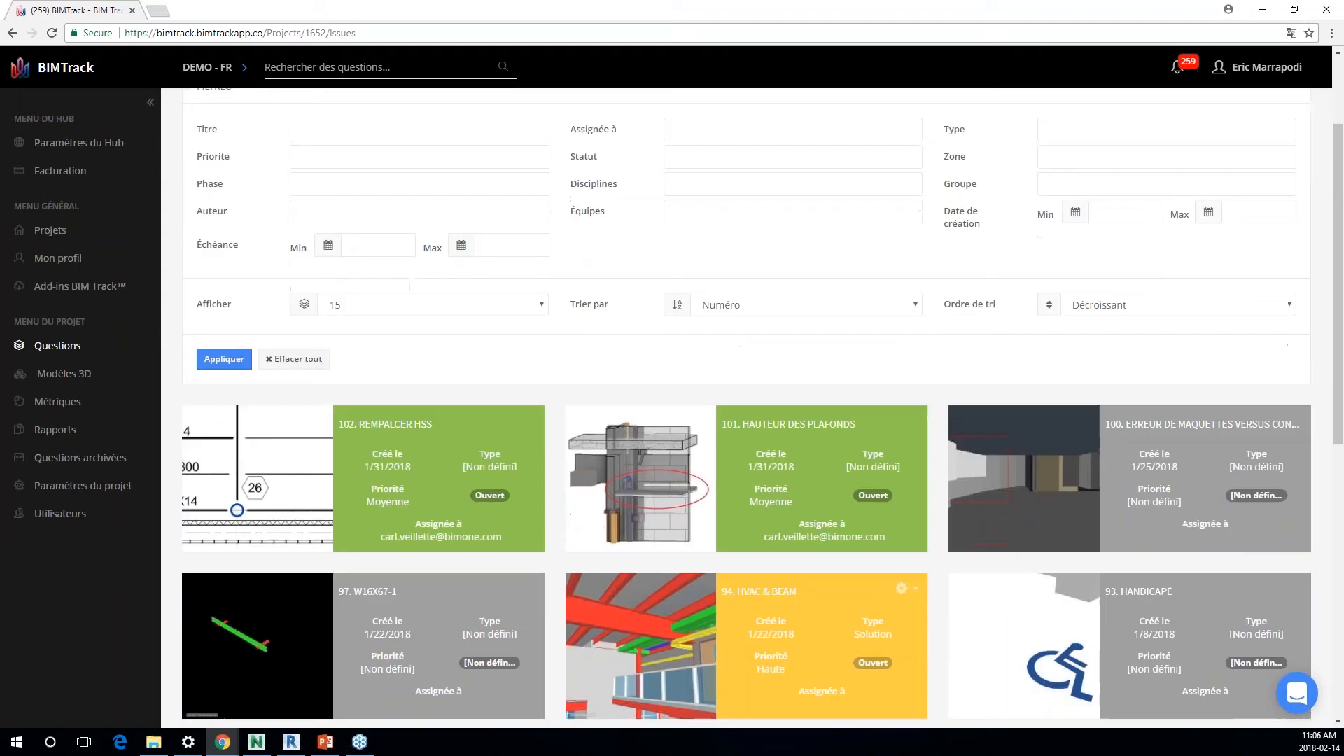
# Step: Open question 101, Hauteur des plafonds, and review its comments, attachments and history
pyautogui.click(819, 483)
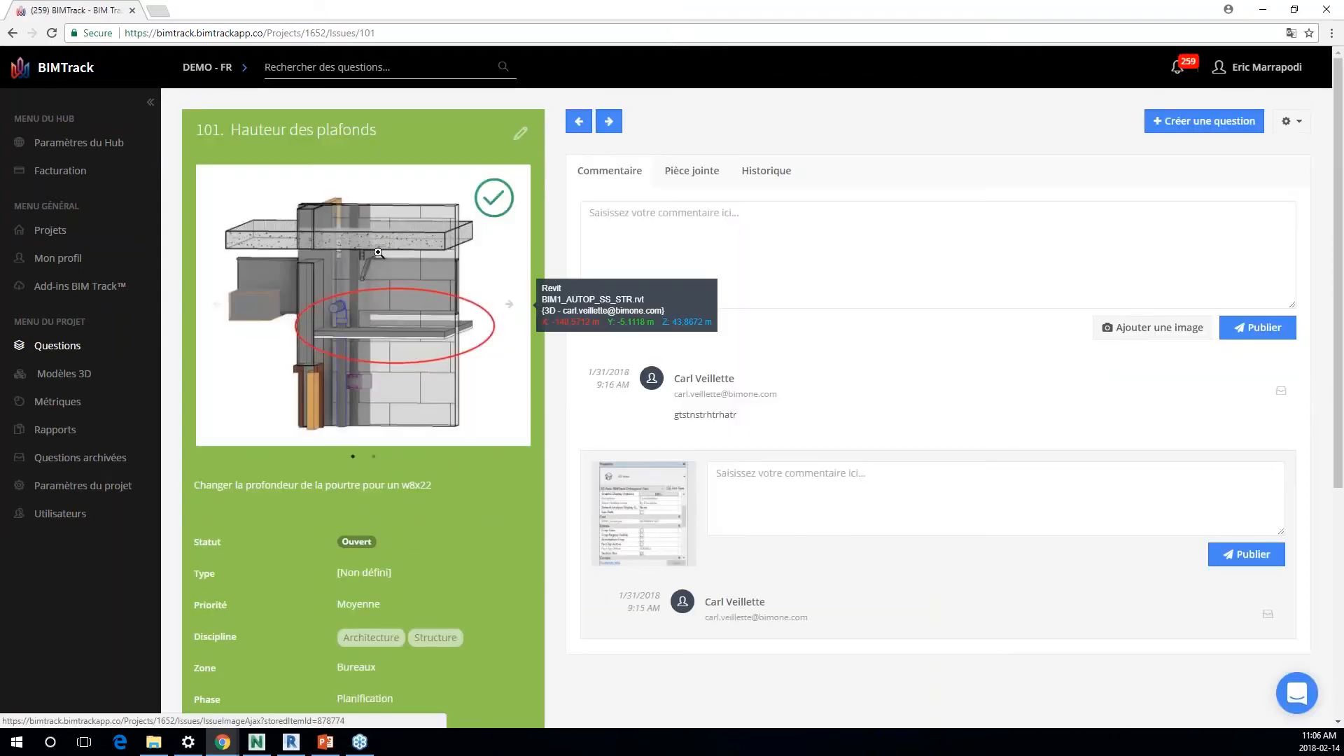
pyautogui.scroll(-2, 745, 506)
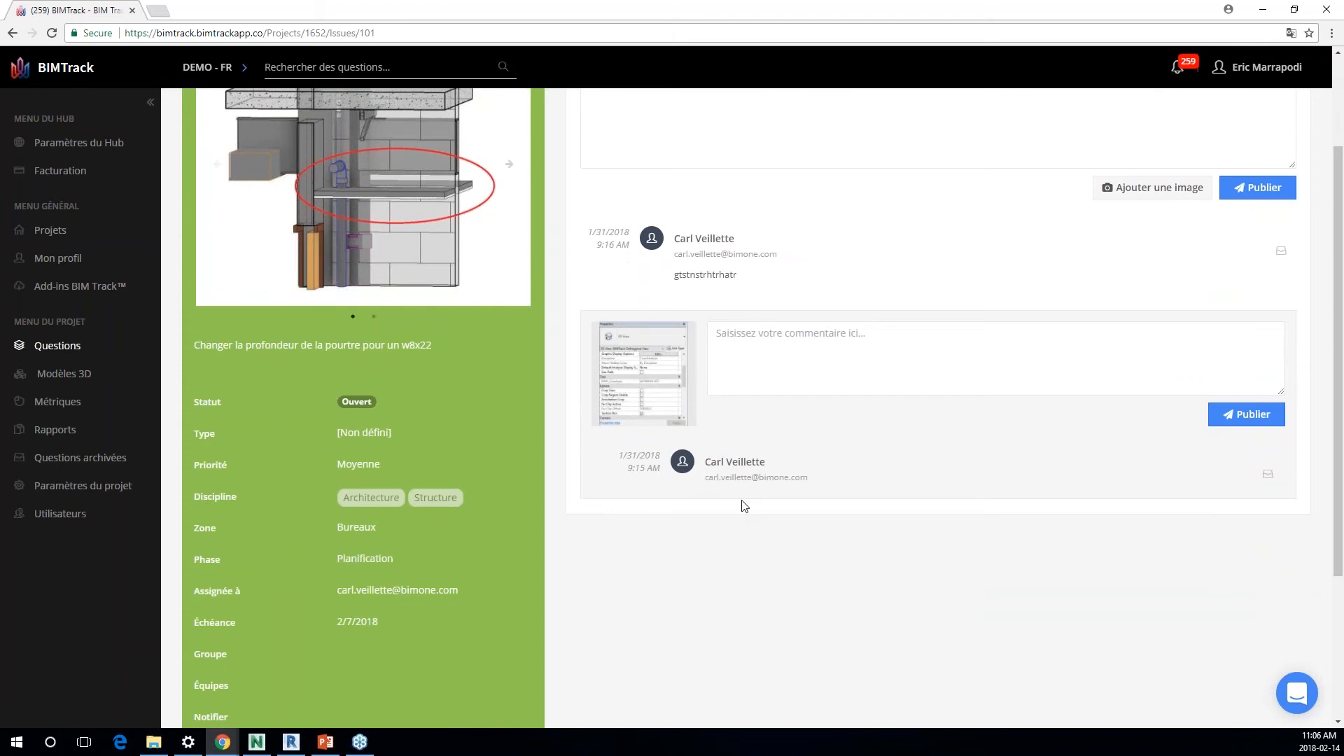
pyautogui.scroll(-1, 744, 505)
pyautogui.scroll(3, 722, 350)
pyautogui.click(703, 169)
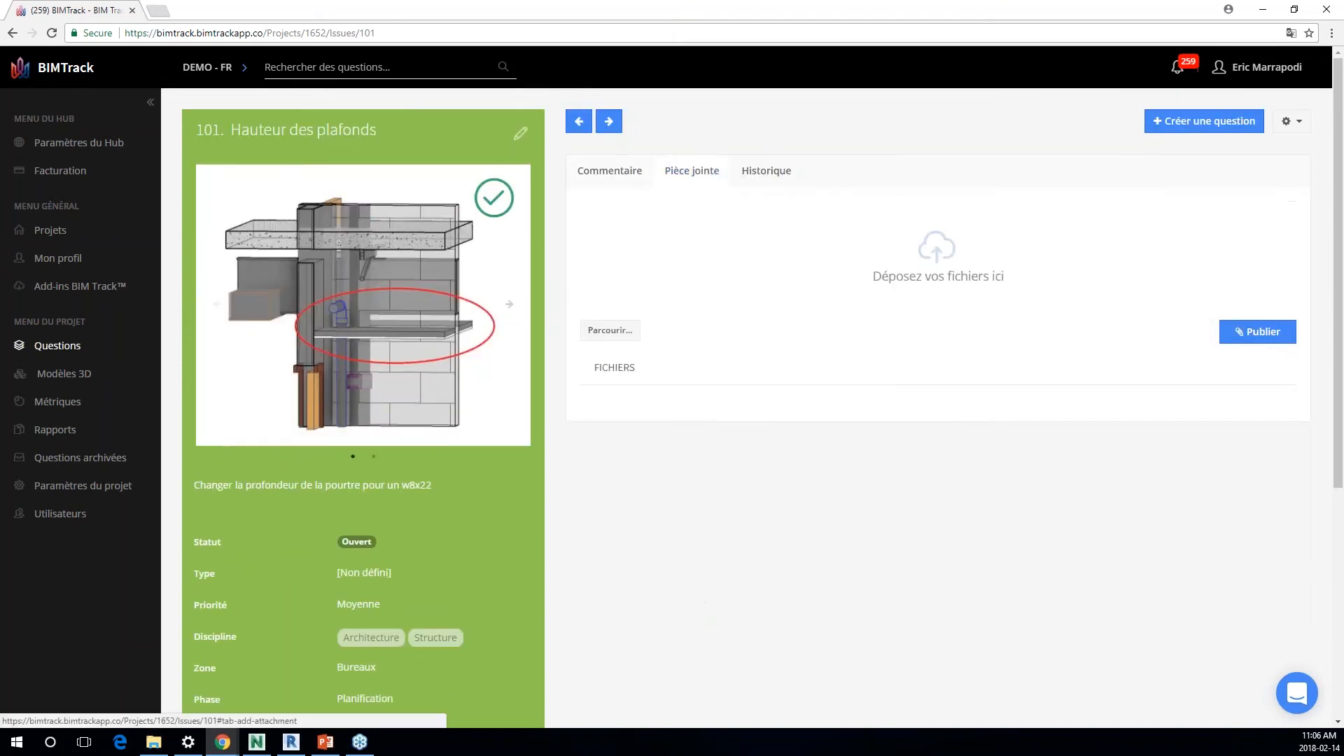
pyautogui.click(766, 176)
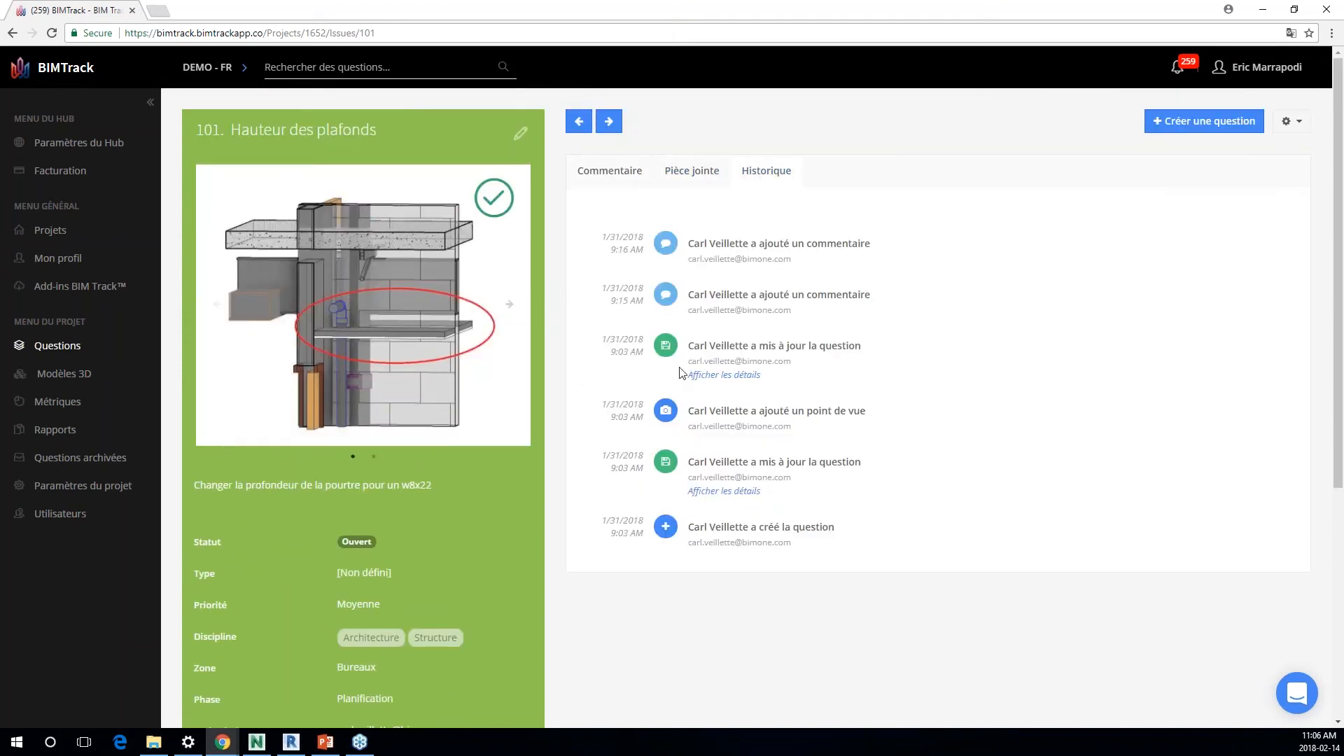
# Step: Open question 101's properties for editing, check the Statut field, and close the editor without saving
pyautogui.scroll(-3, 542, 294)
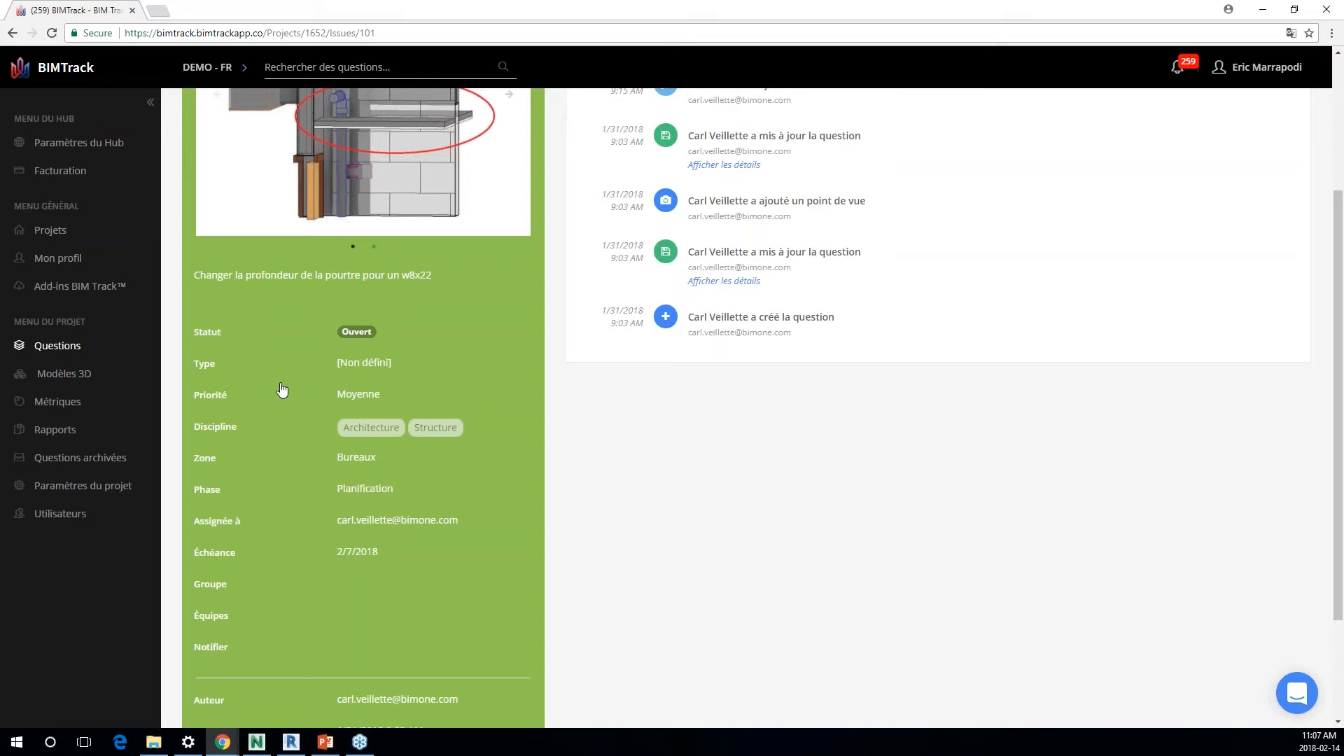
pyautogui.click(349, 327)
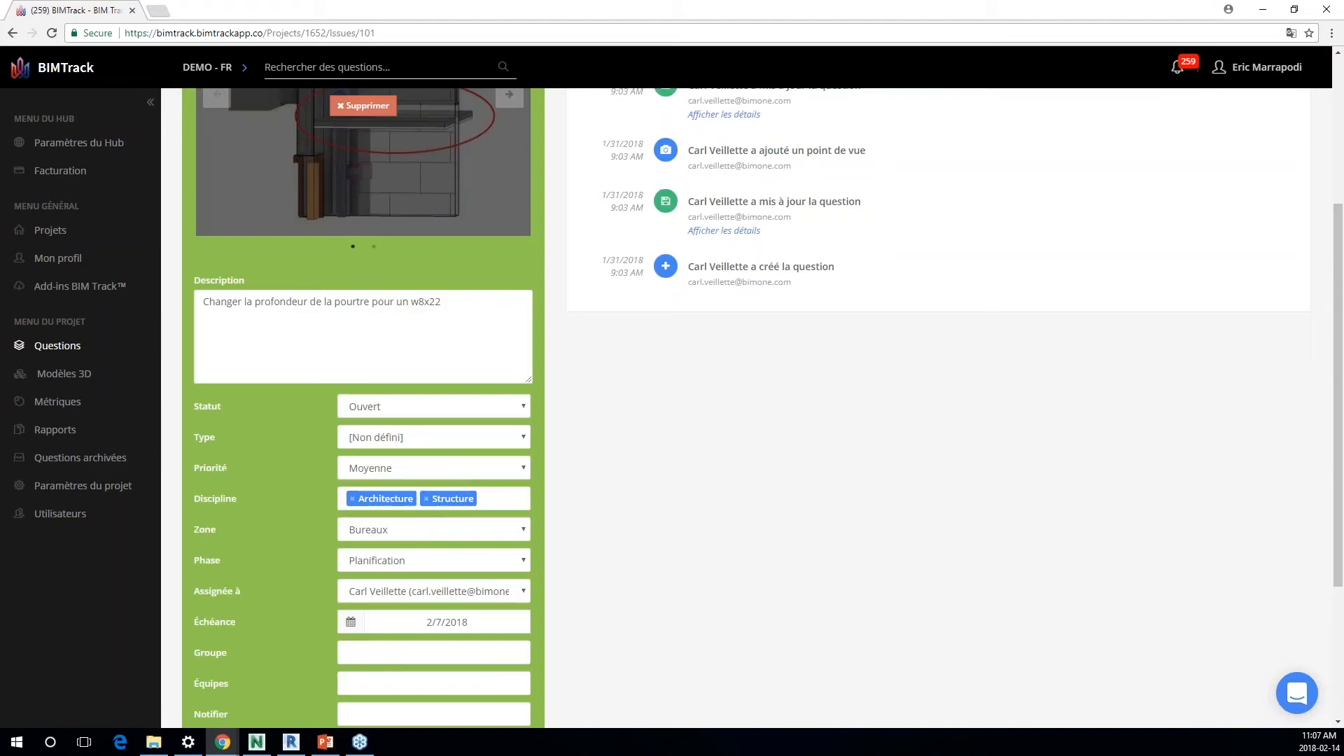
pyautogui.click(382, 405)
pyautogui.click(303, 461)
pyautogui.scroll(4, 362, 439)
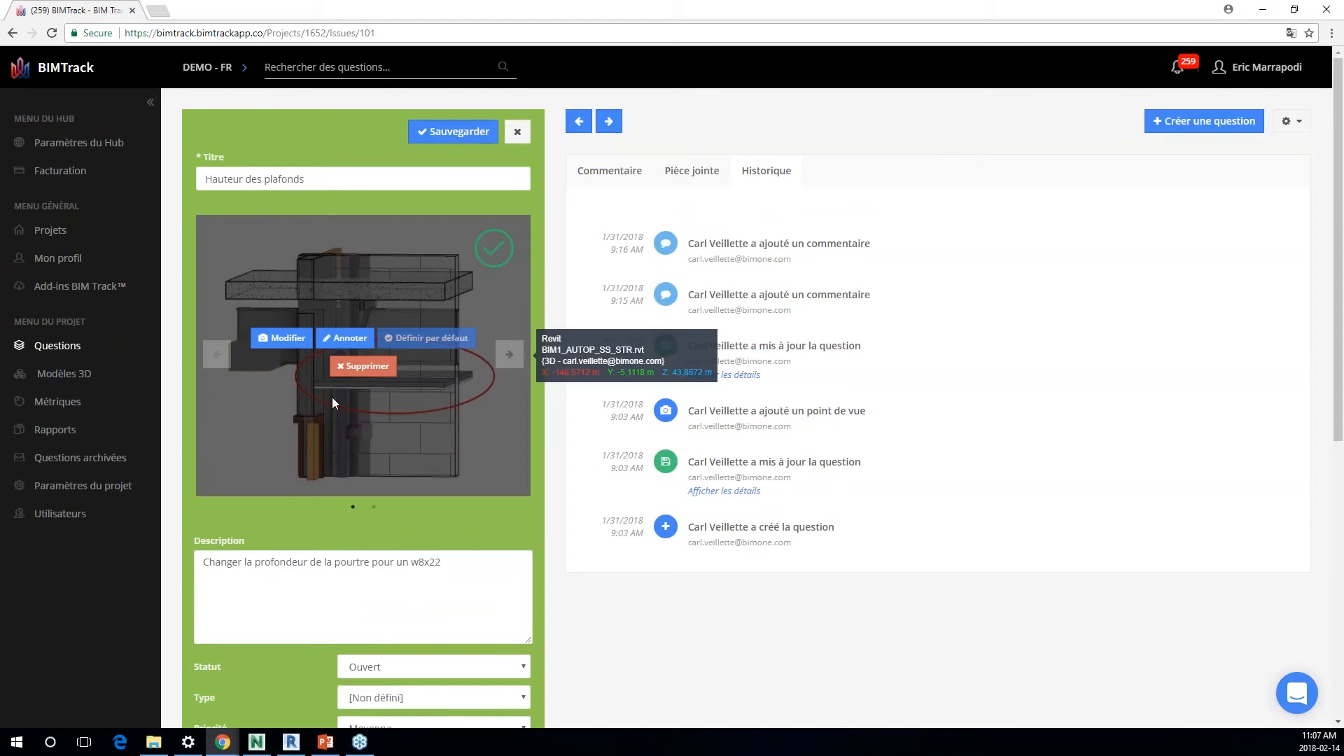
pyautogui.click(517, 132)
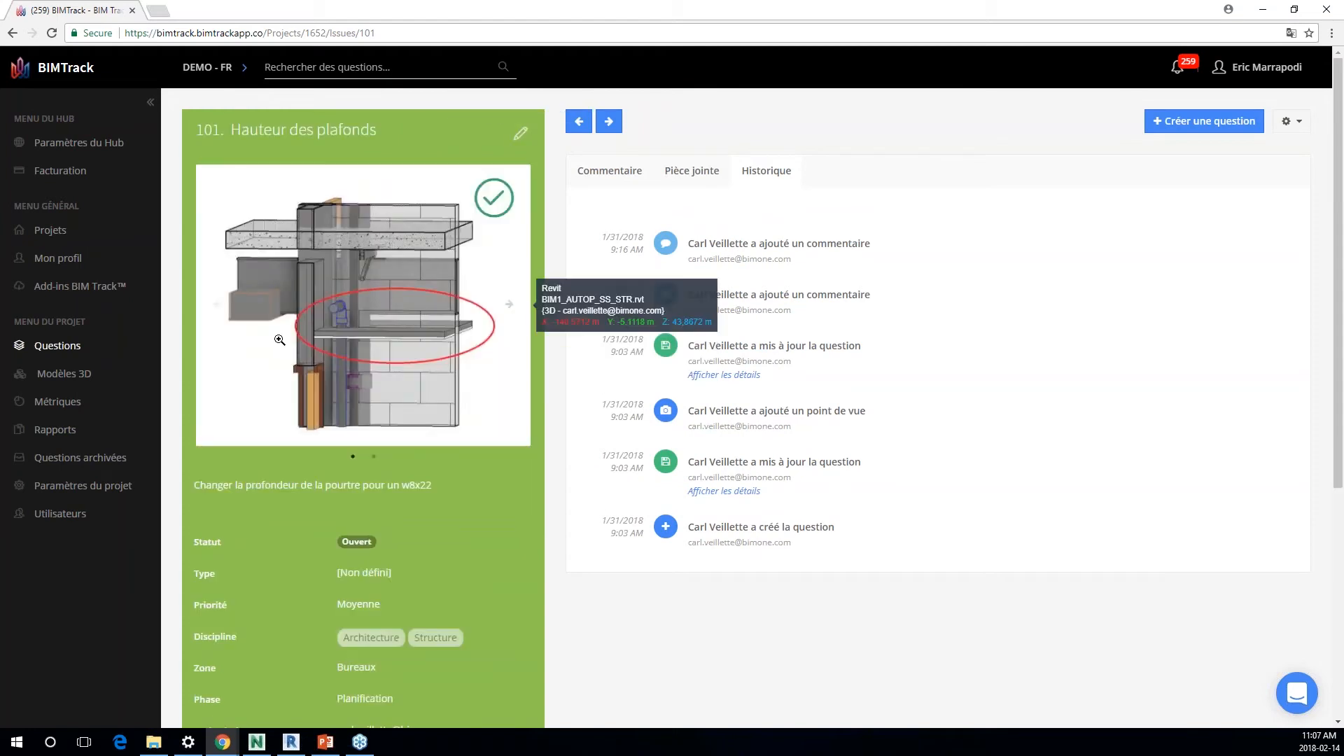
# Step: Open the project's Modèles 3D page in a separate browser tab
pyautogui.rightClick(68, 380)
pyautogui.click(105, 386)
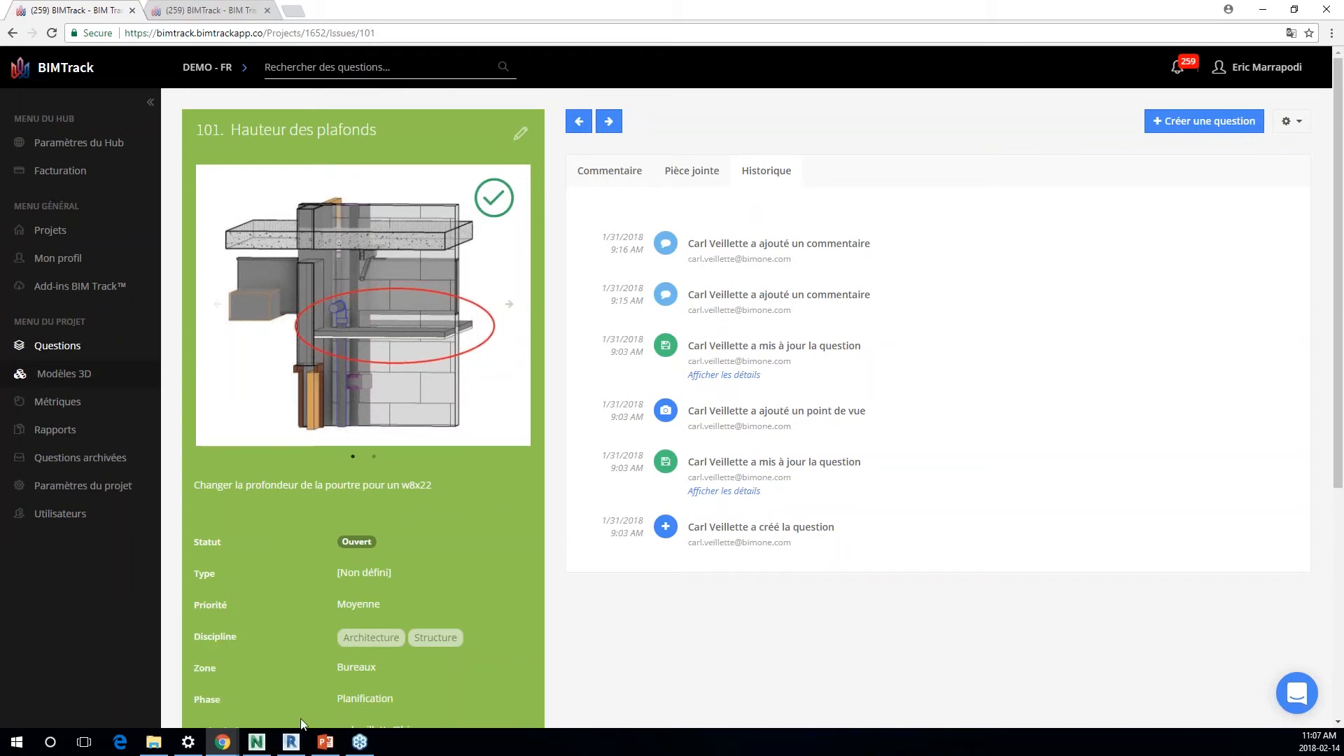
# Step: Switch to Revit, check the BIM Track issue filters, and show issue 101, Hauteur des plafonds, in the model
pyautogui.click(292, 741)
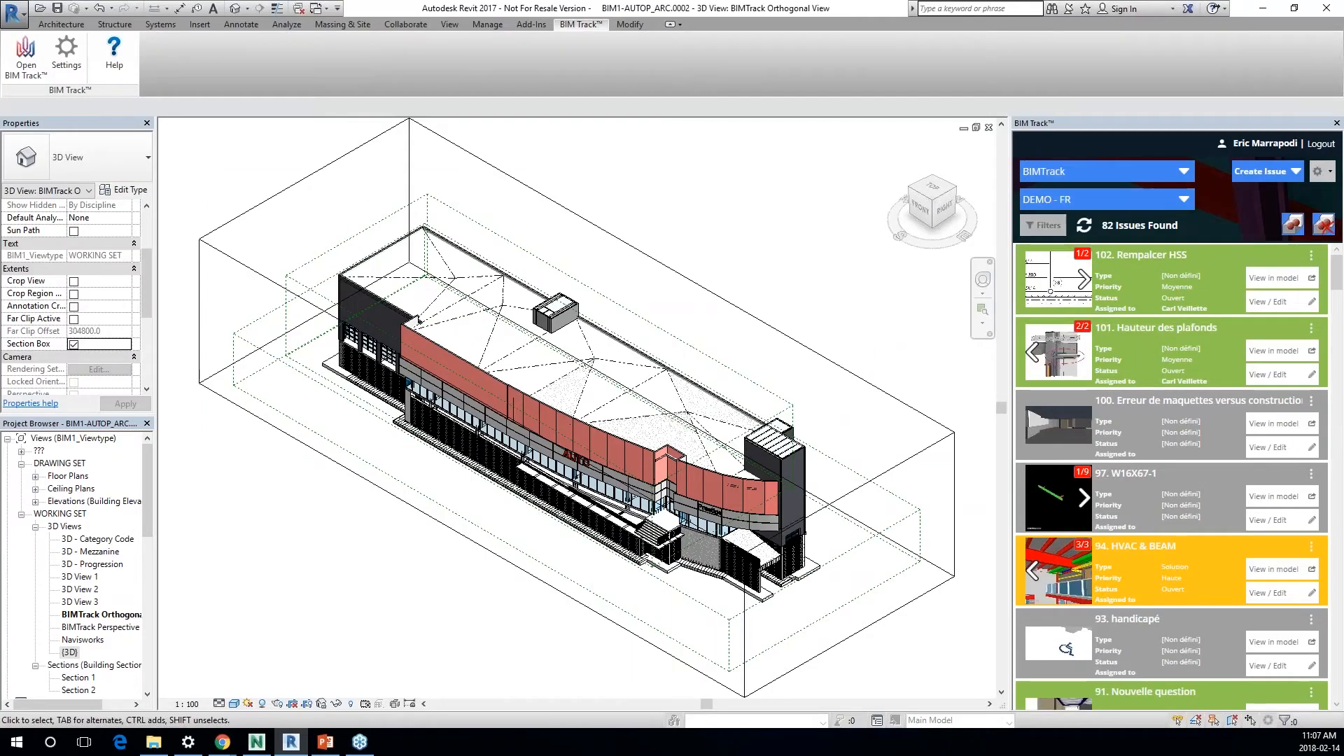
pyautogui.click(1044, 225)
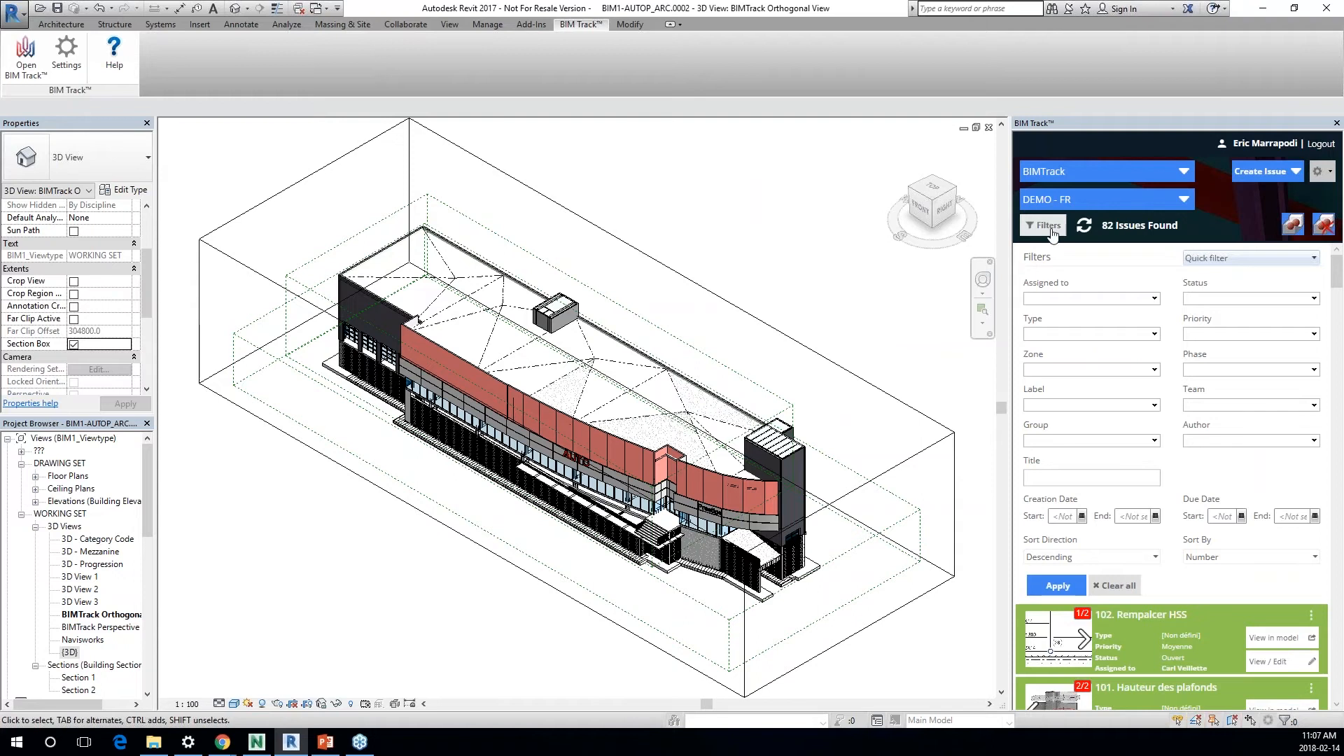
pyautogui.click(1050, 231)
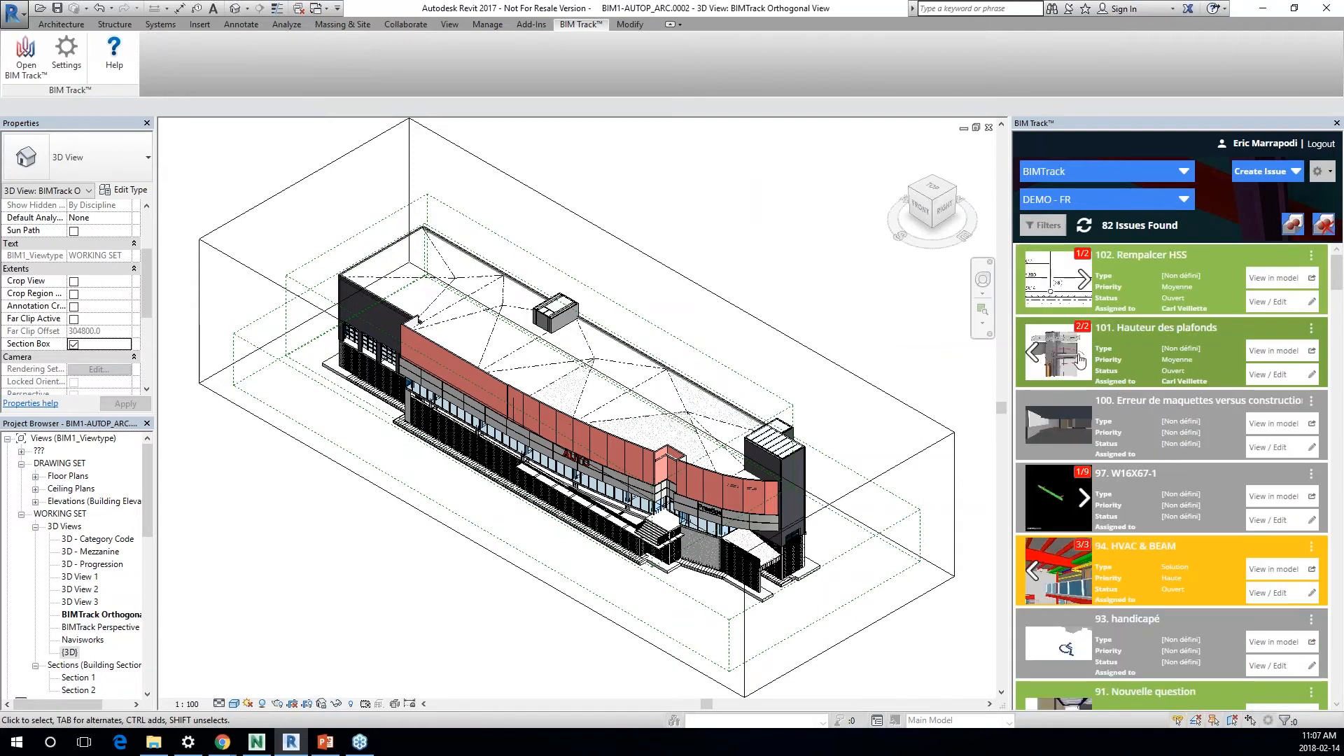
pyautogui.click(1287, 357)
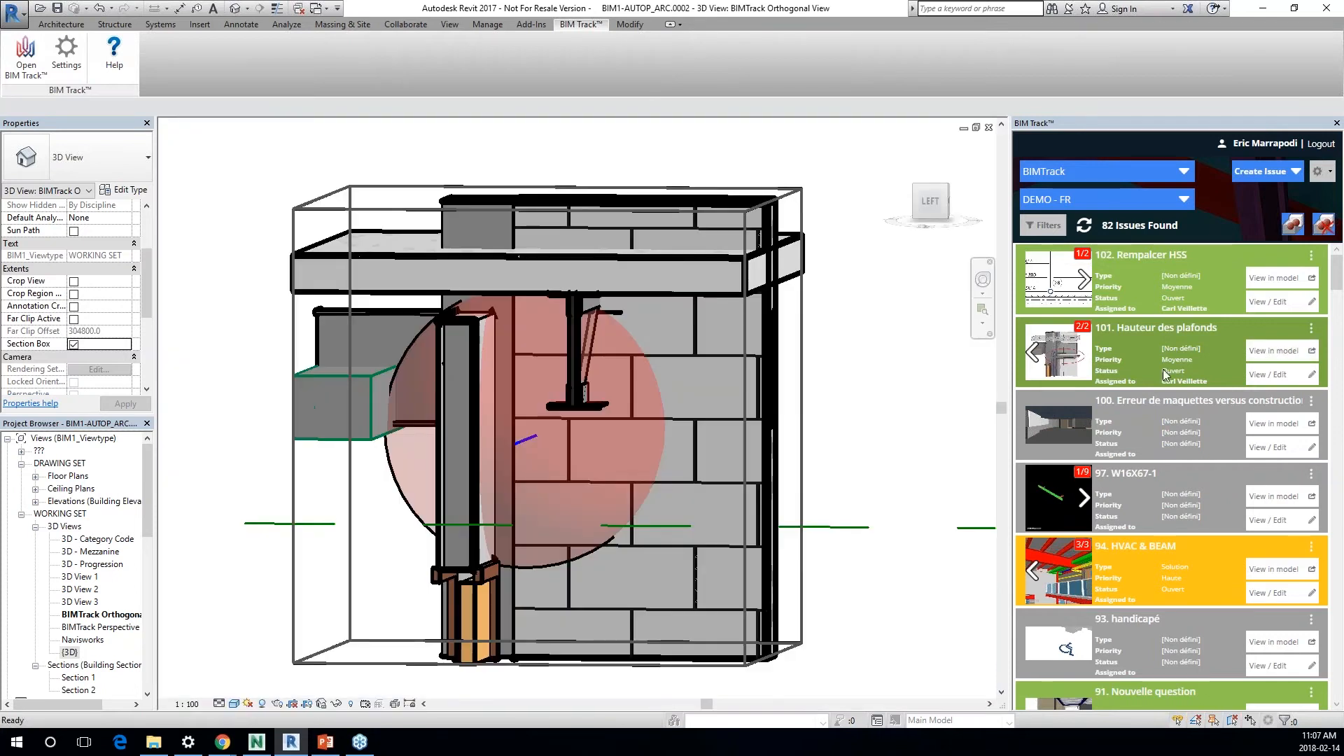
# Step: Open the full details of issue 101, Hauteur des plafonds, for review and close them without changes
pyautogui.moveTo(1055, 384)
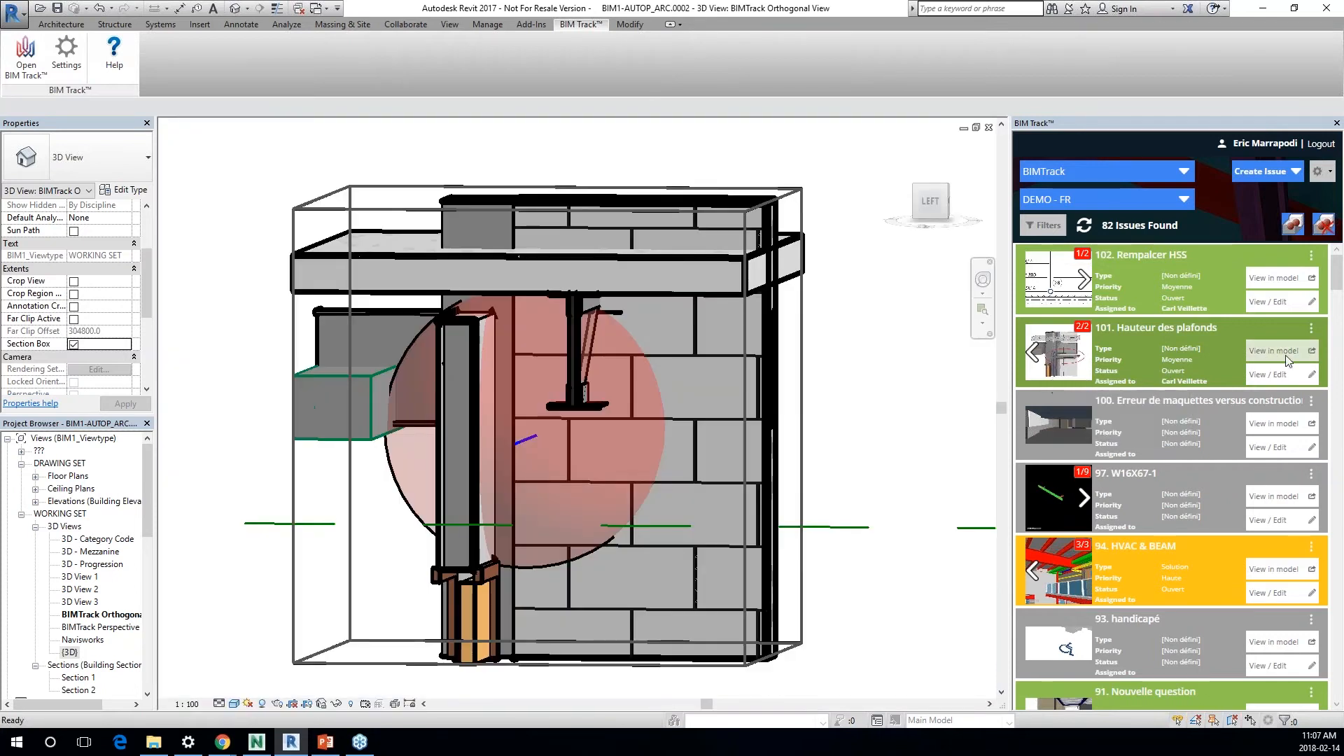
pyautogui.click(1278, 382)
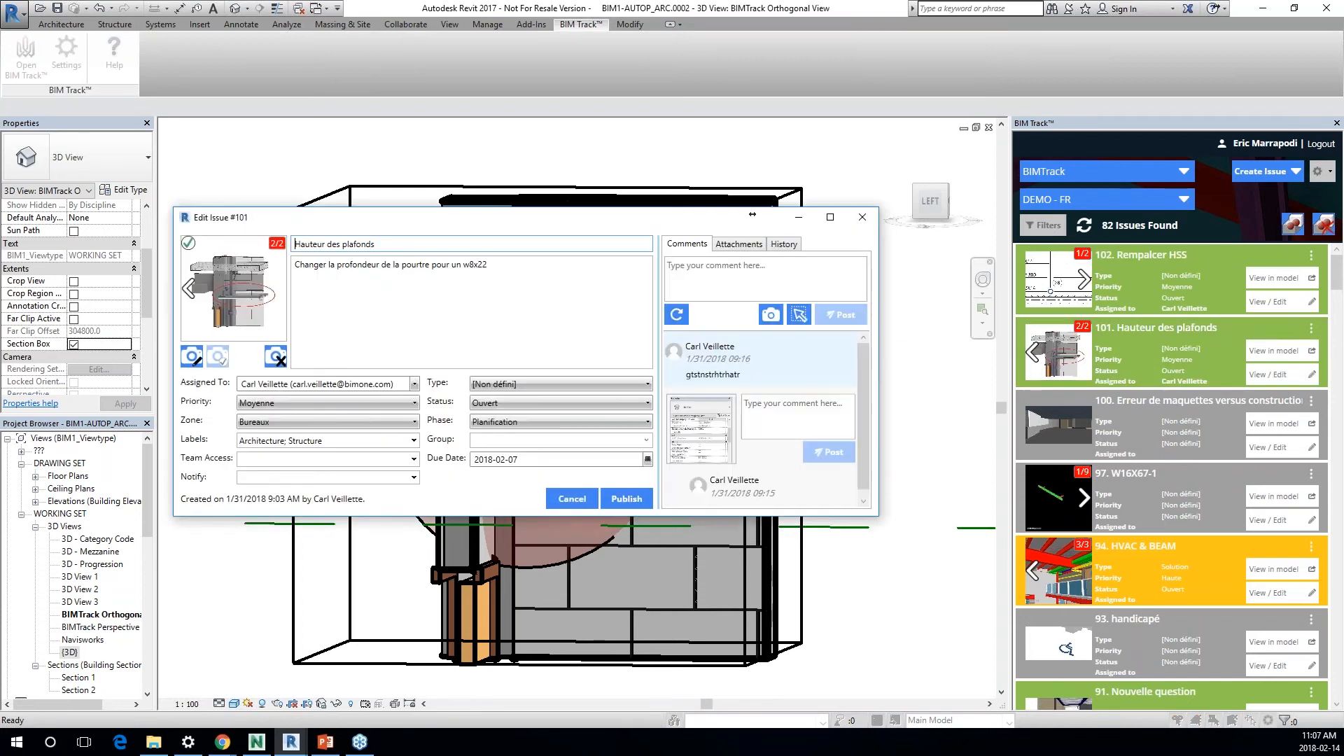
pyautogui.click(865, 221)
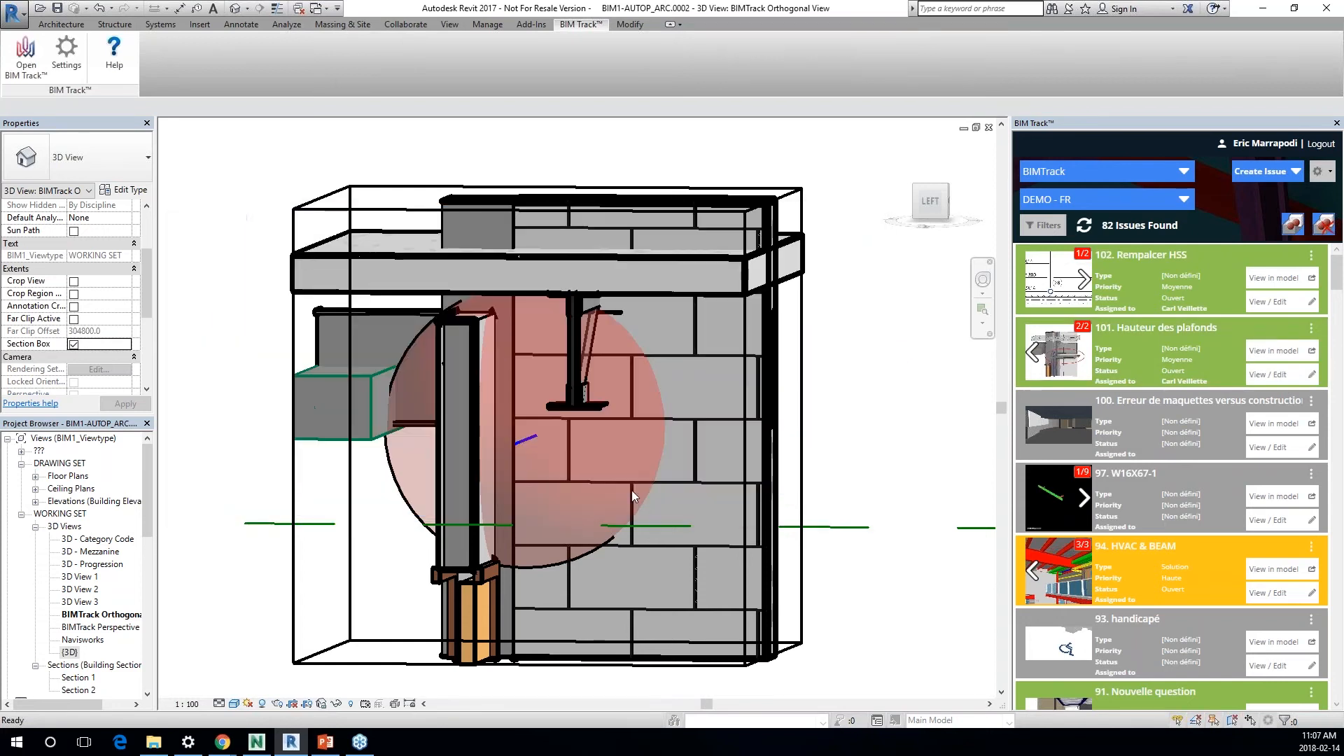
# Step: Switch to Navisworks and show issue 101, Hauteur des plafonds, in the model
pyautogui.click(257, 752)
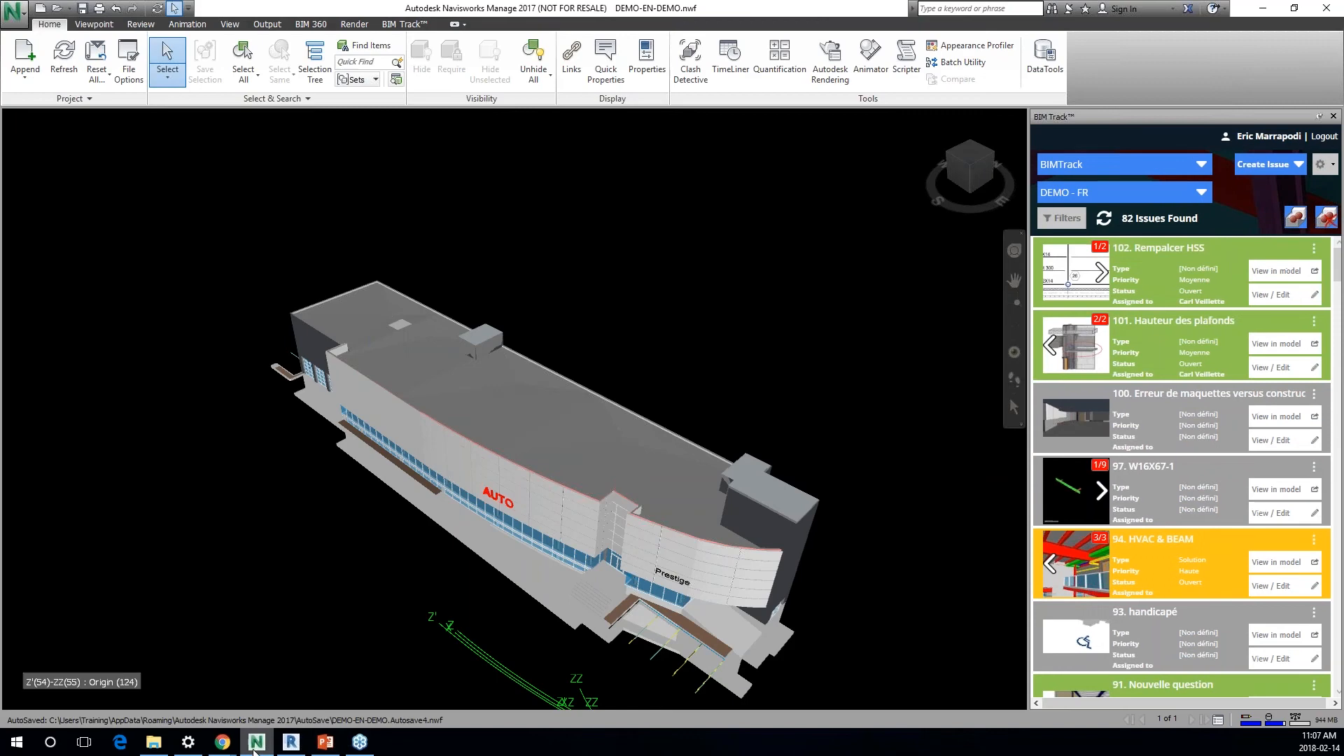
pyautogui.click(1272, 344)
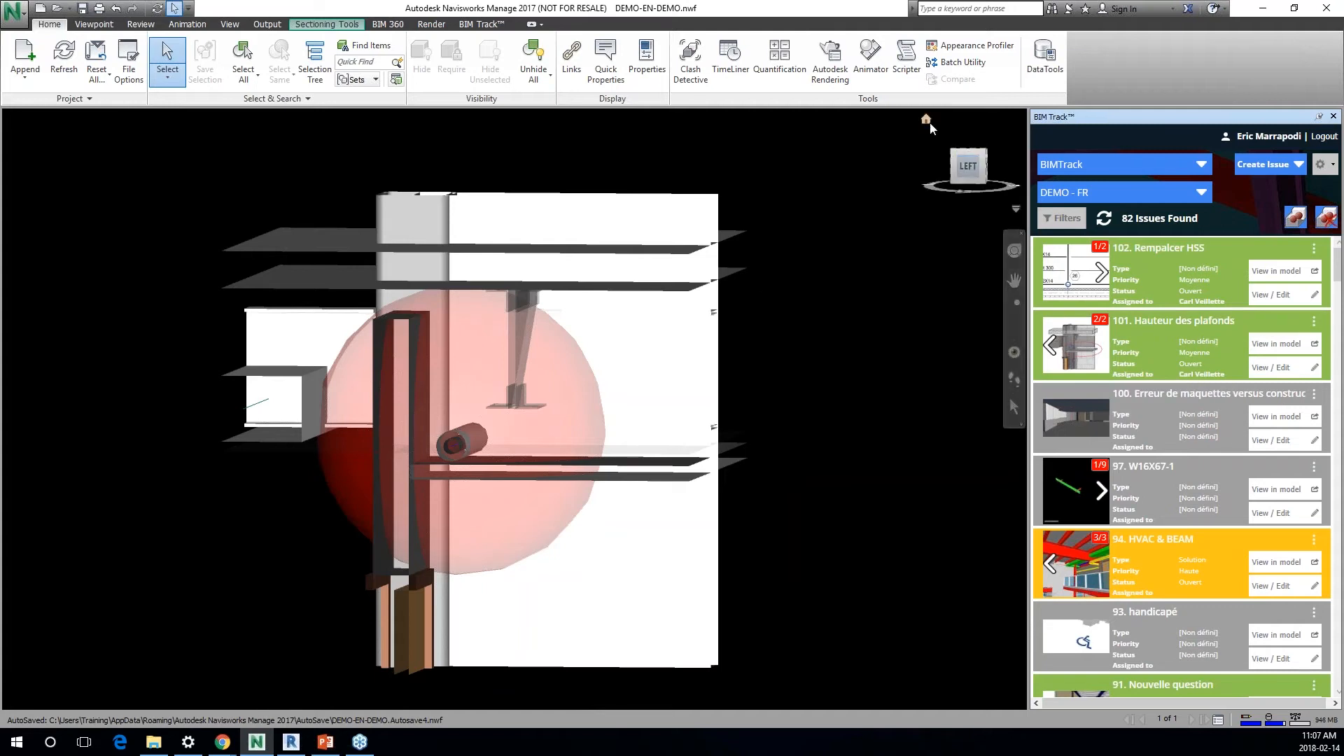
# Step: Return the model to its home view and turn off sectioning to show the whole building
pyautogui.click(927, 121)
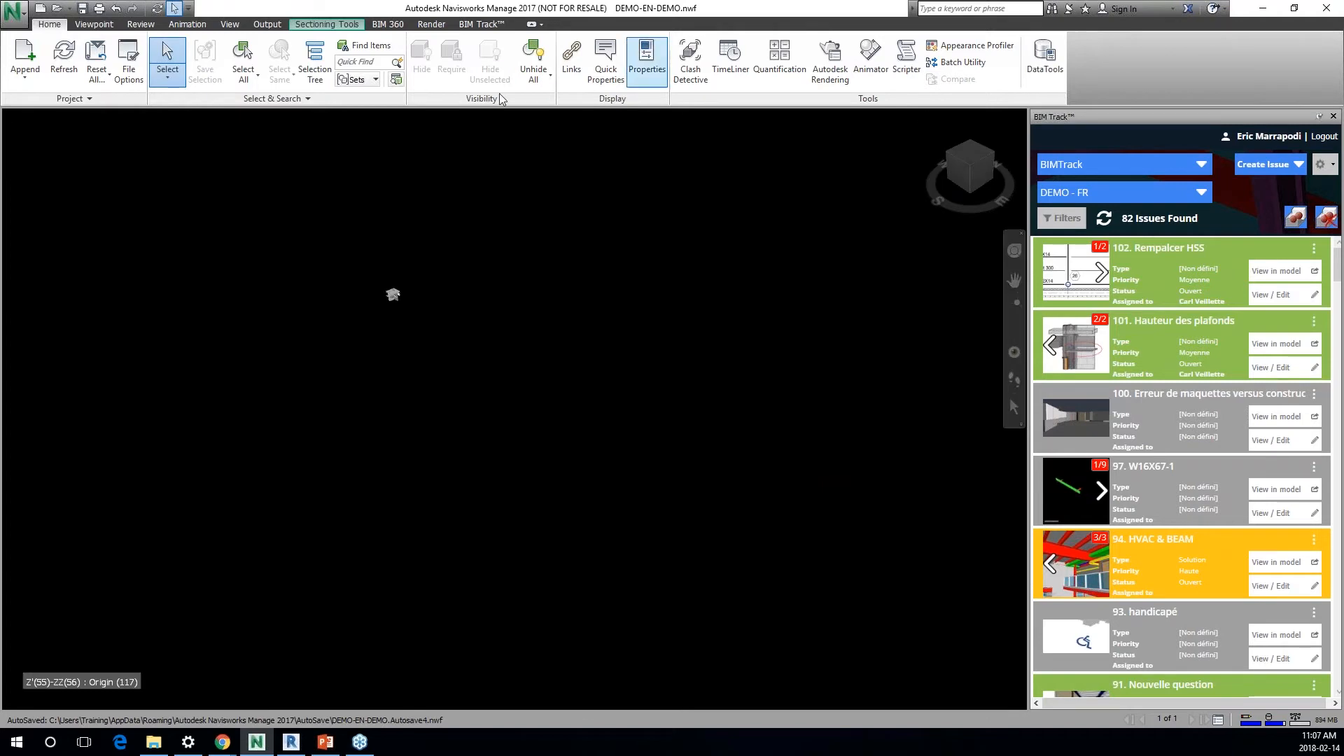
pyautogui.click(98, 25)
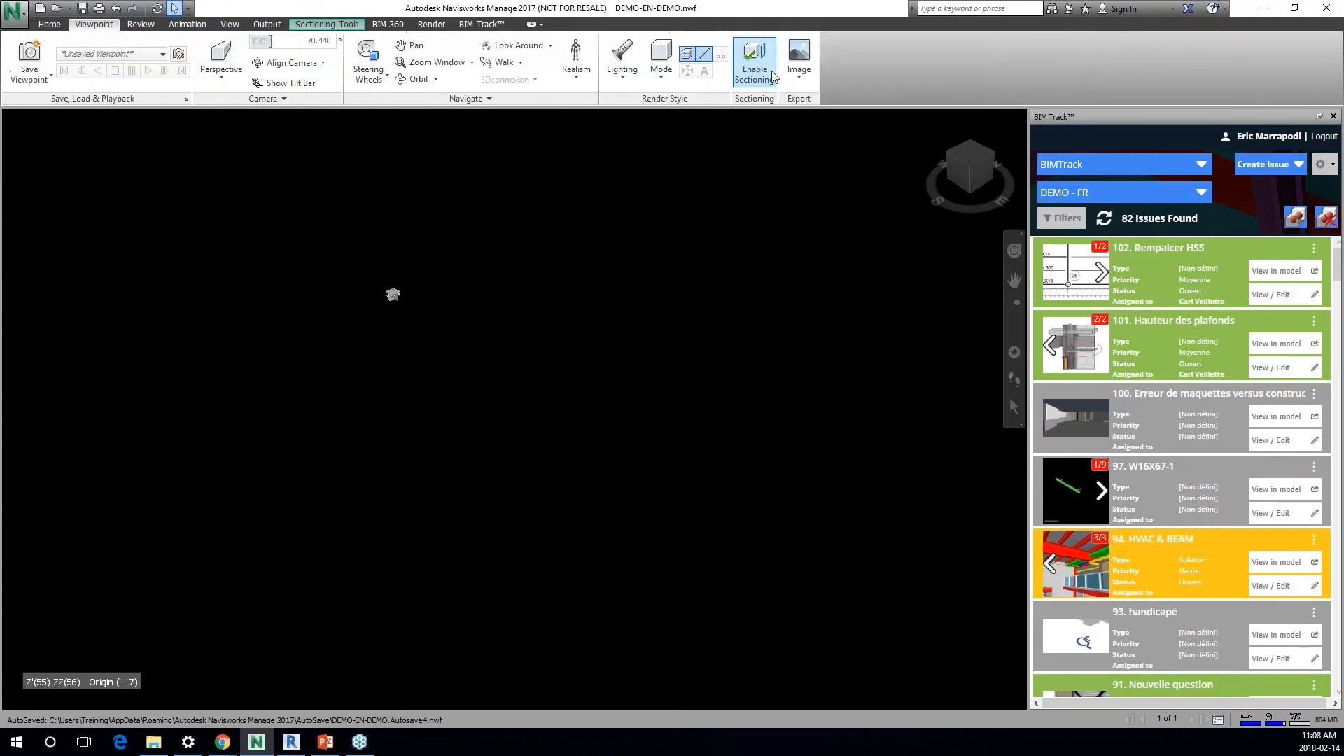
pyautogui.click(754, 59)
# Step: Go through the entrance doors into the building and select the long overhead element and the beam crossing it
pyautogui.scroll(6, 625, 494)
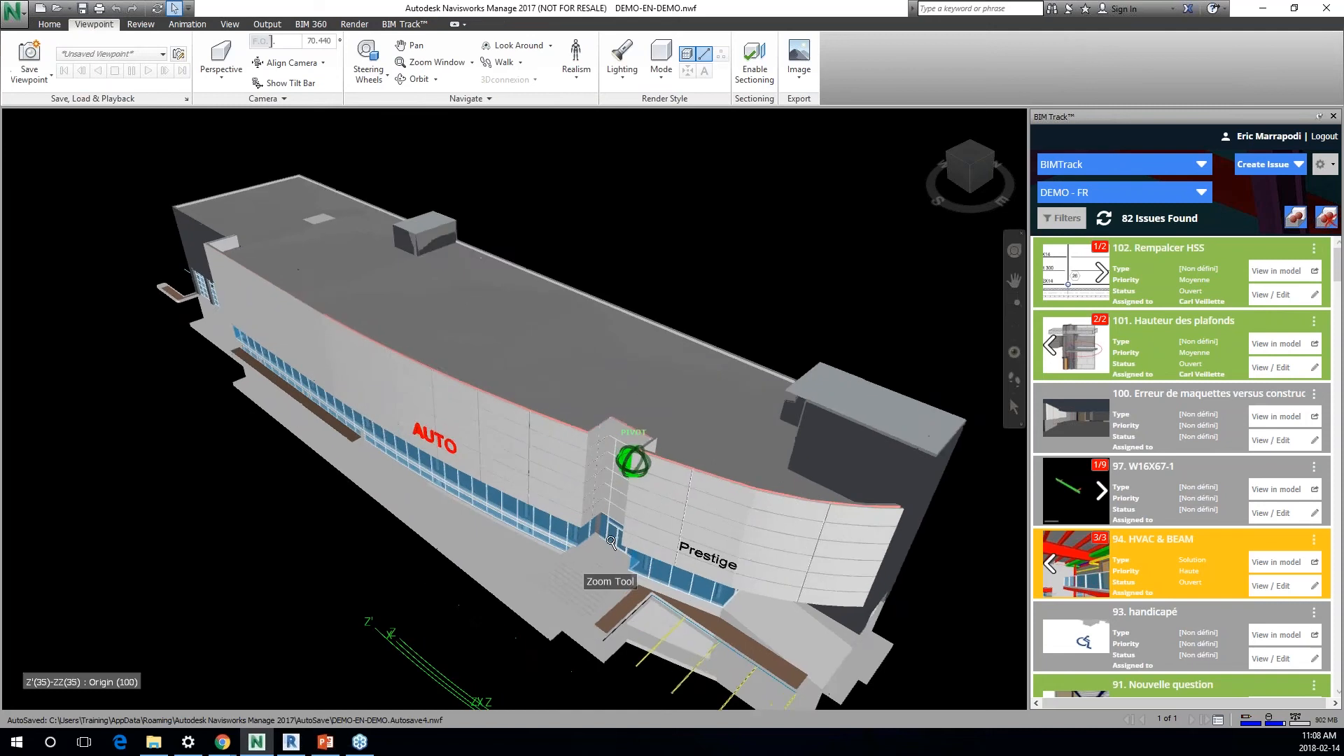
pyautogui.scroll(4, 644, 409)
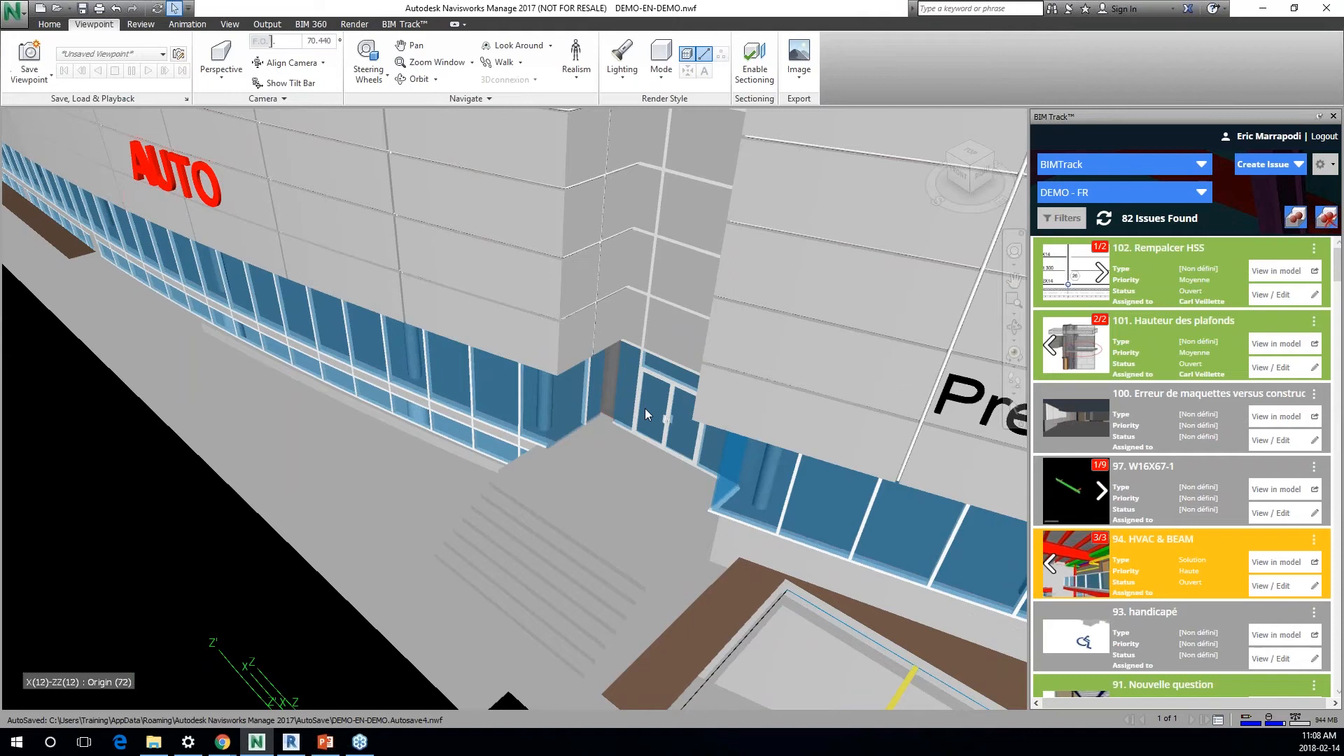
pyautogui.scroll(5, 645, 394)
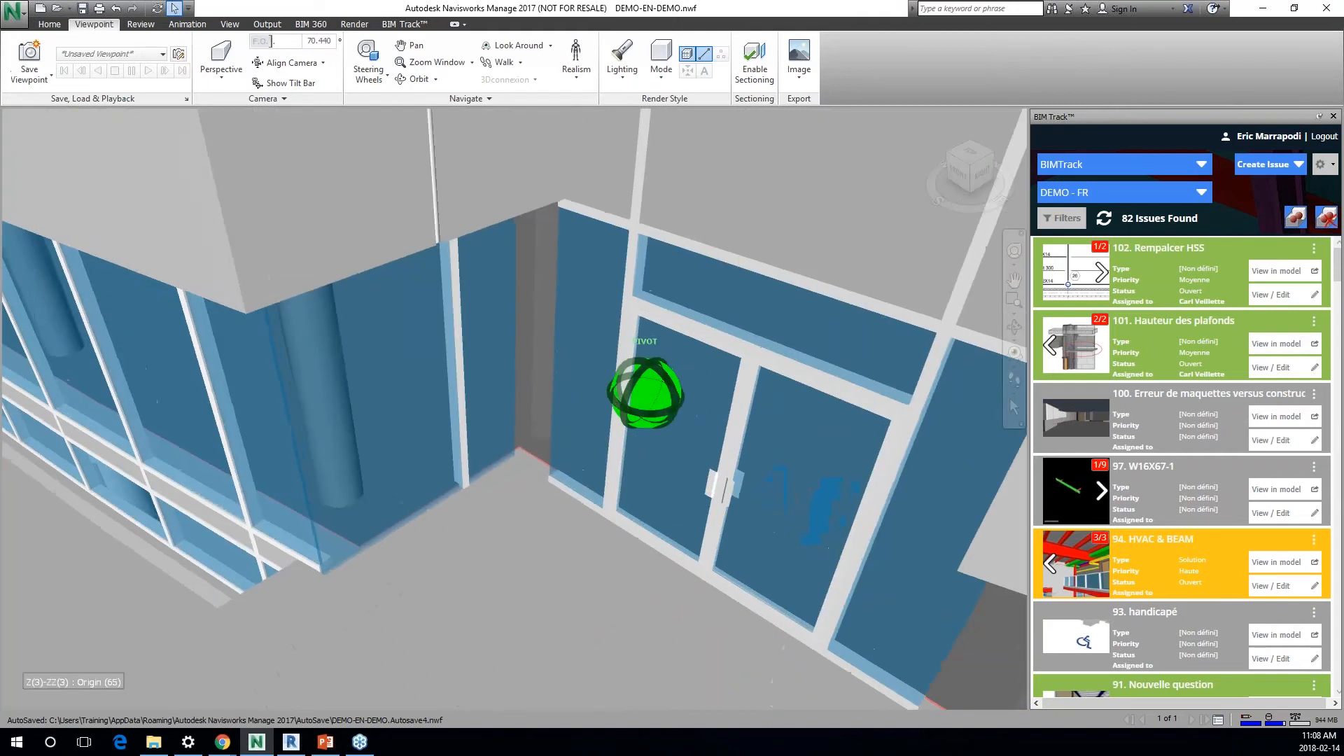
pyautogui.scroll(4, 721, 485)
pyautogui.click(1014, 250)
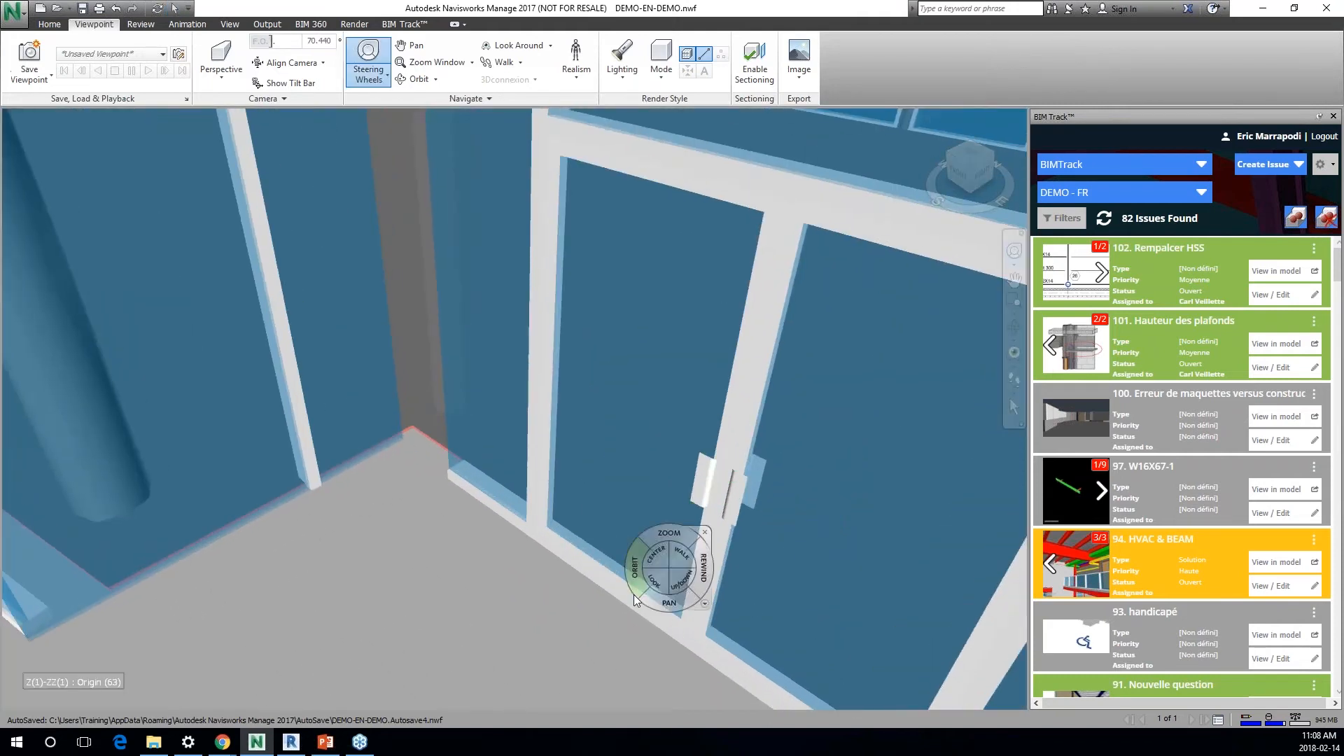
pyautogui.moveTo(647, 593); pyautogui.dragTo(322, 288)
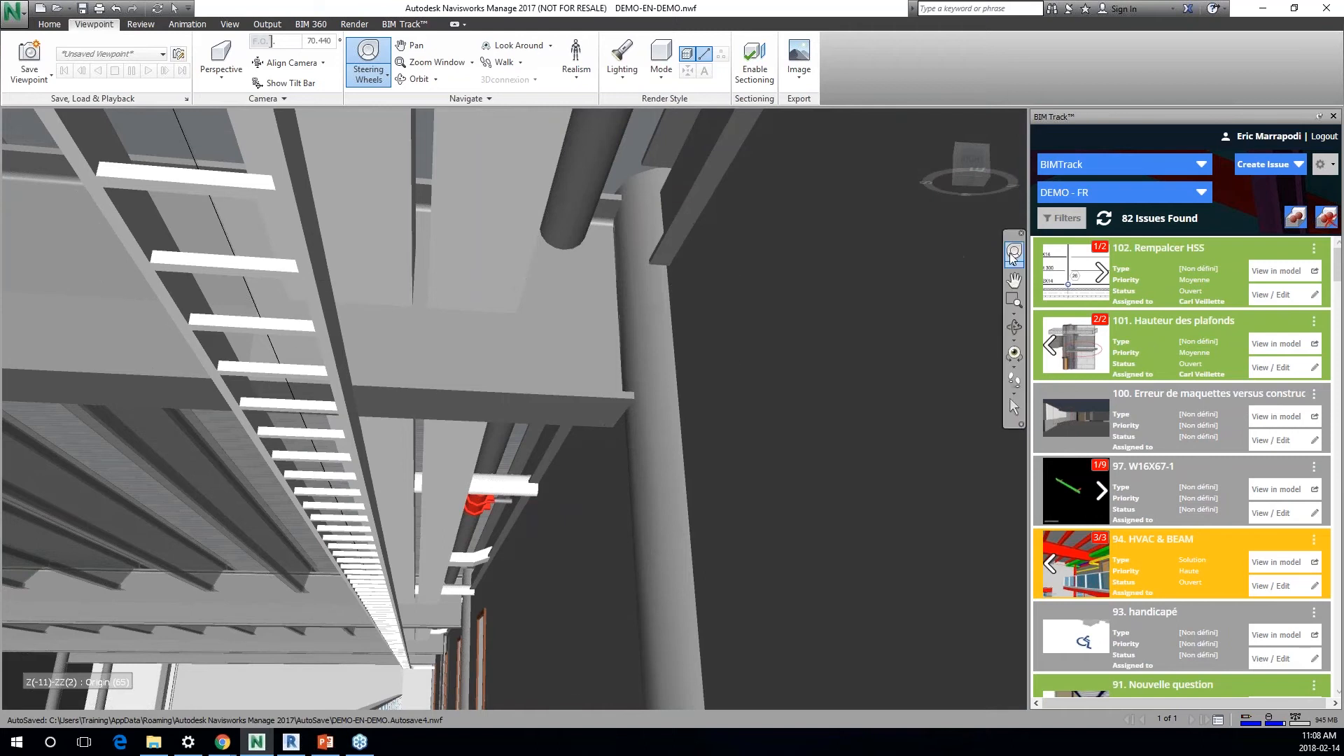
pyautogui.click(1013, 254)
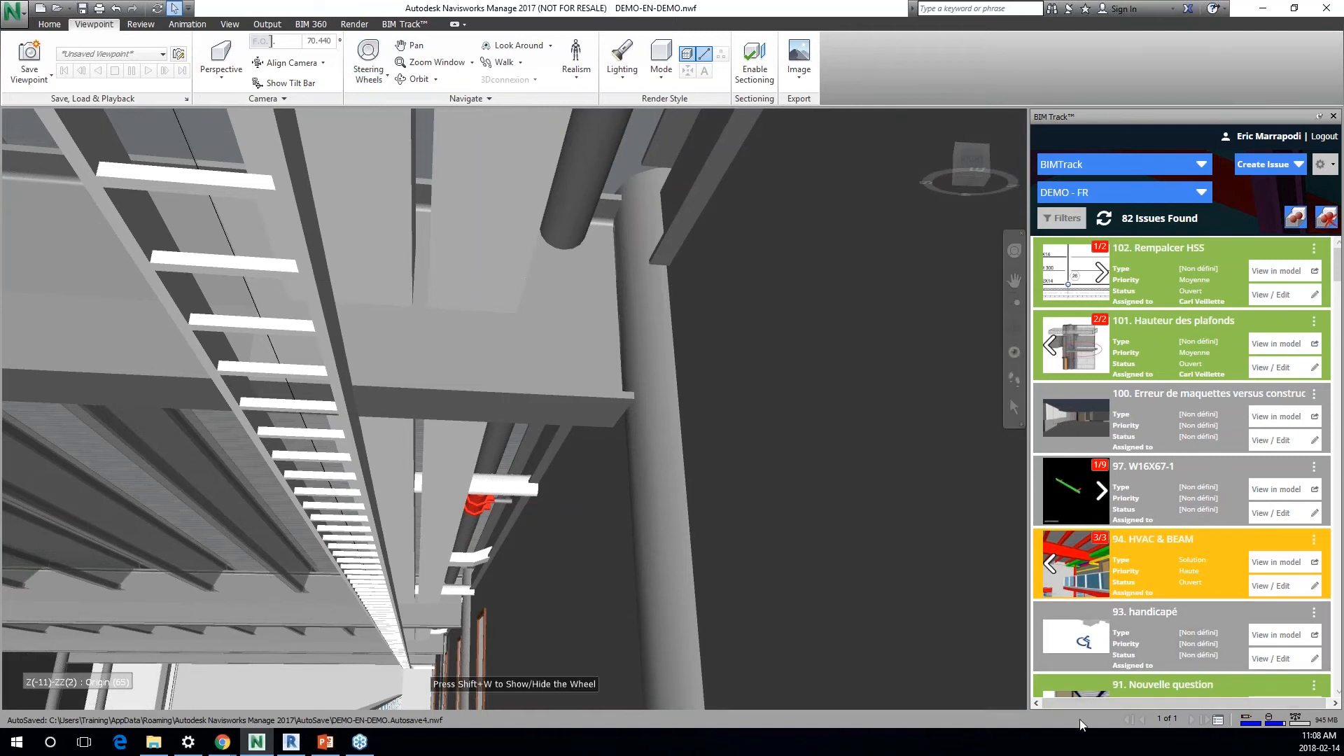
pyautogui.click(460, 296)
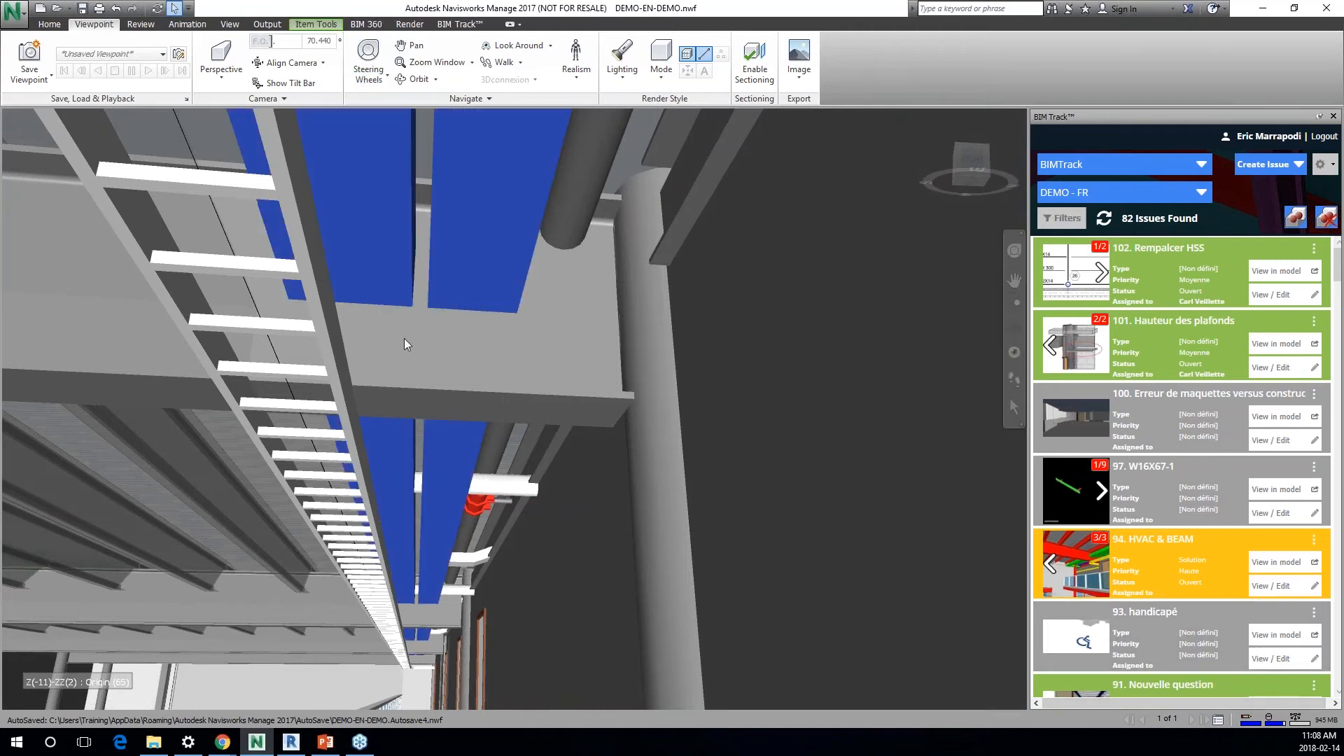
# Step: Enable sectioning and fit the section box to the two selected crossing elements
pyautogui.click(755, 61)
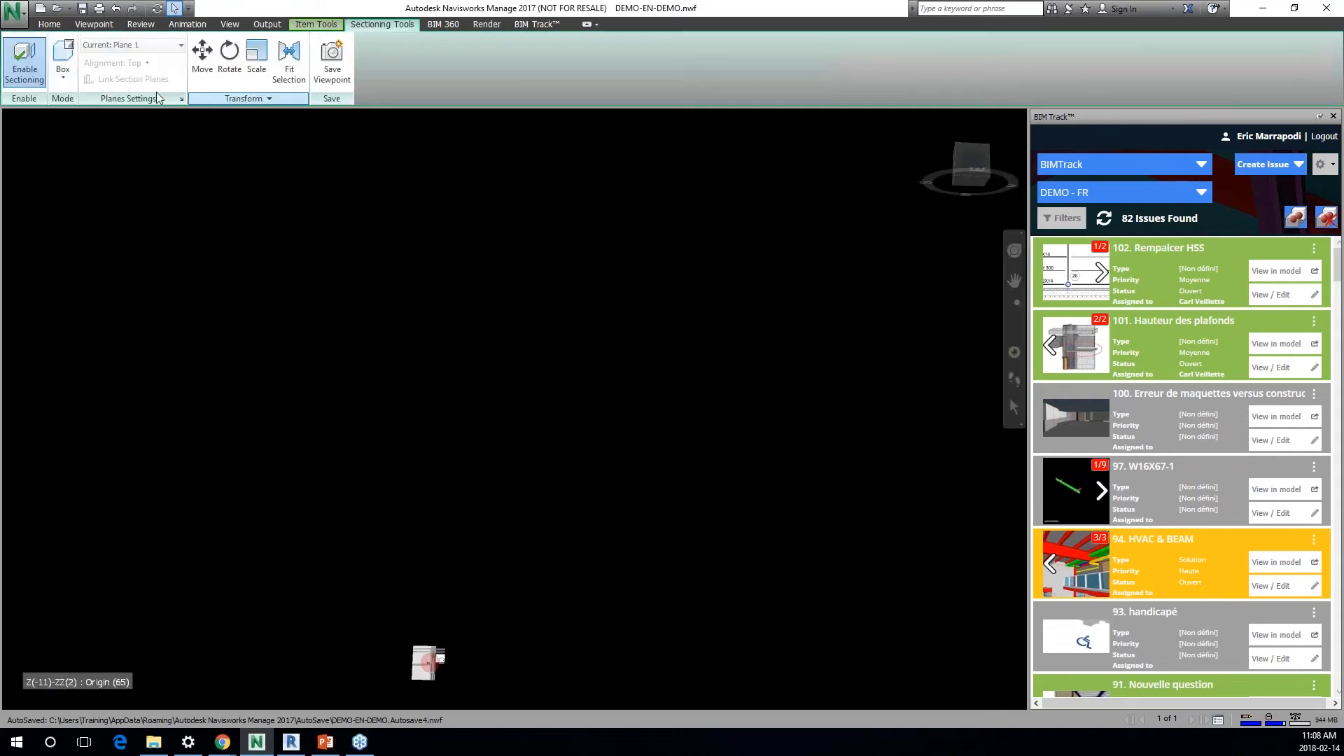
pyautogui.click(287, 73)
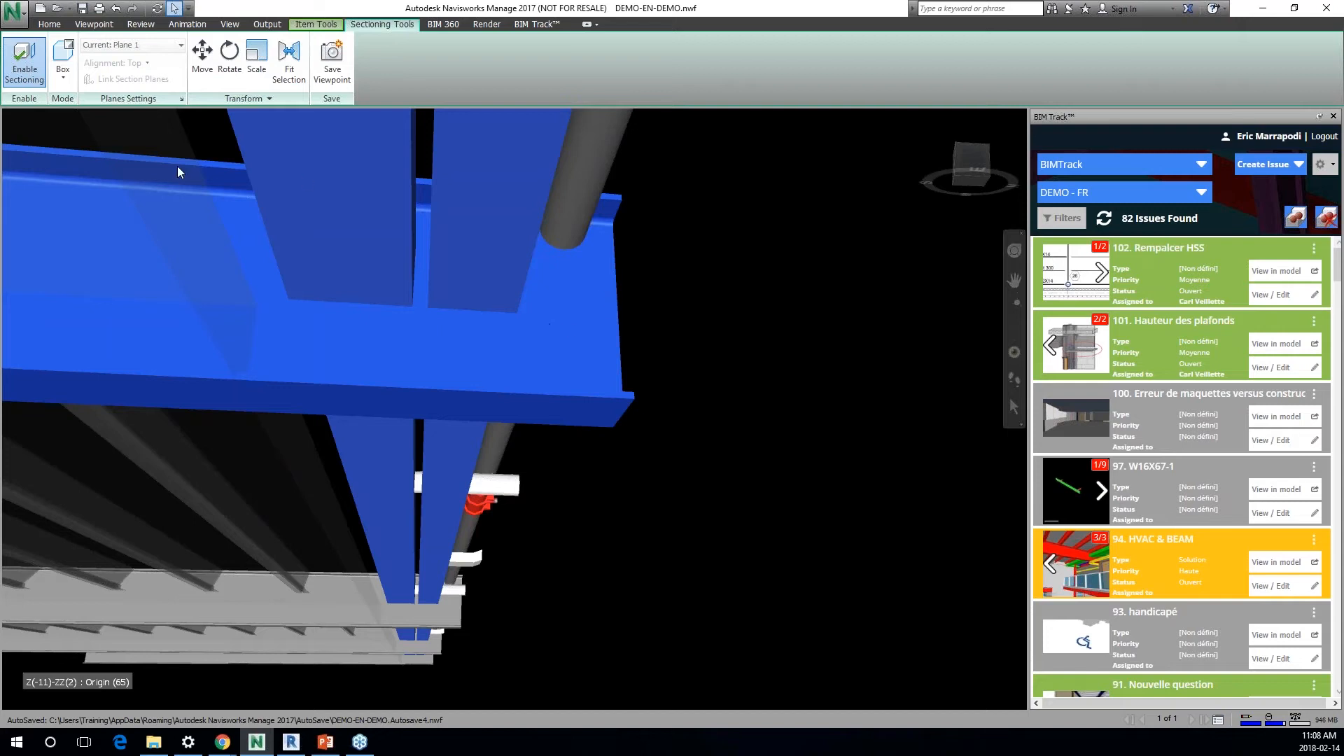
pyautogui.click(95, 26)
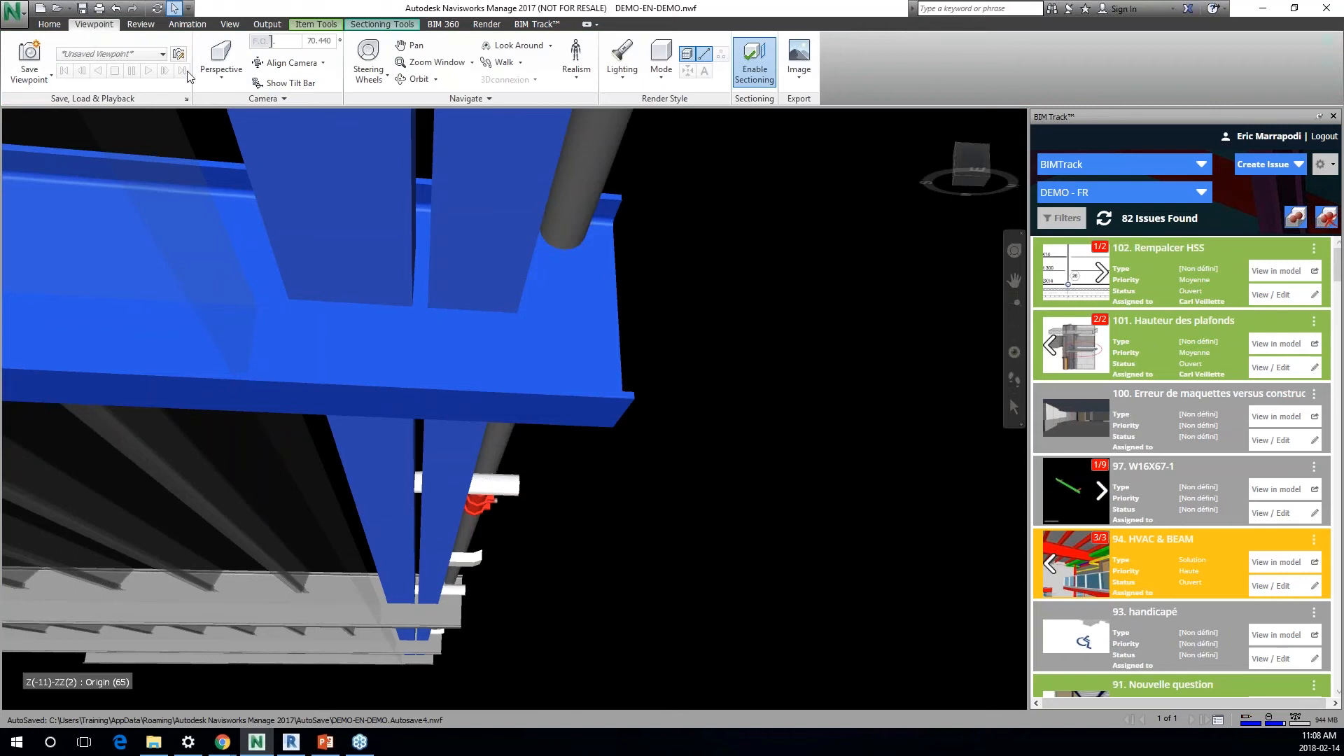
# Step: Set the viewpoint's camera to Orthographic and frame the crossing of the two selected elements
pyautogui.click(221, 67)
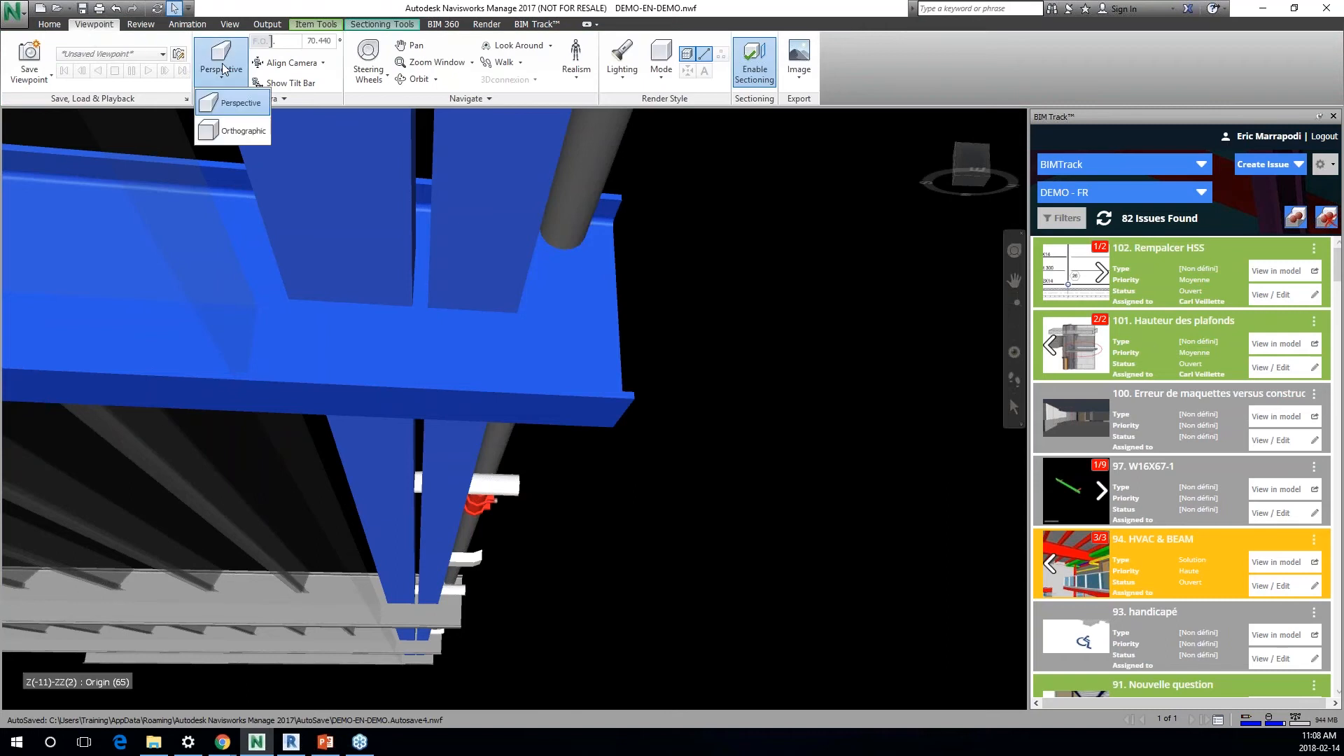
pyautogui.click(242, 133)
pyautogui.scroll(4, 485, 416)
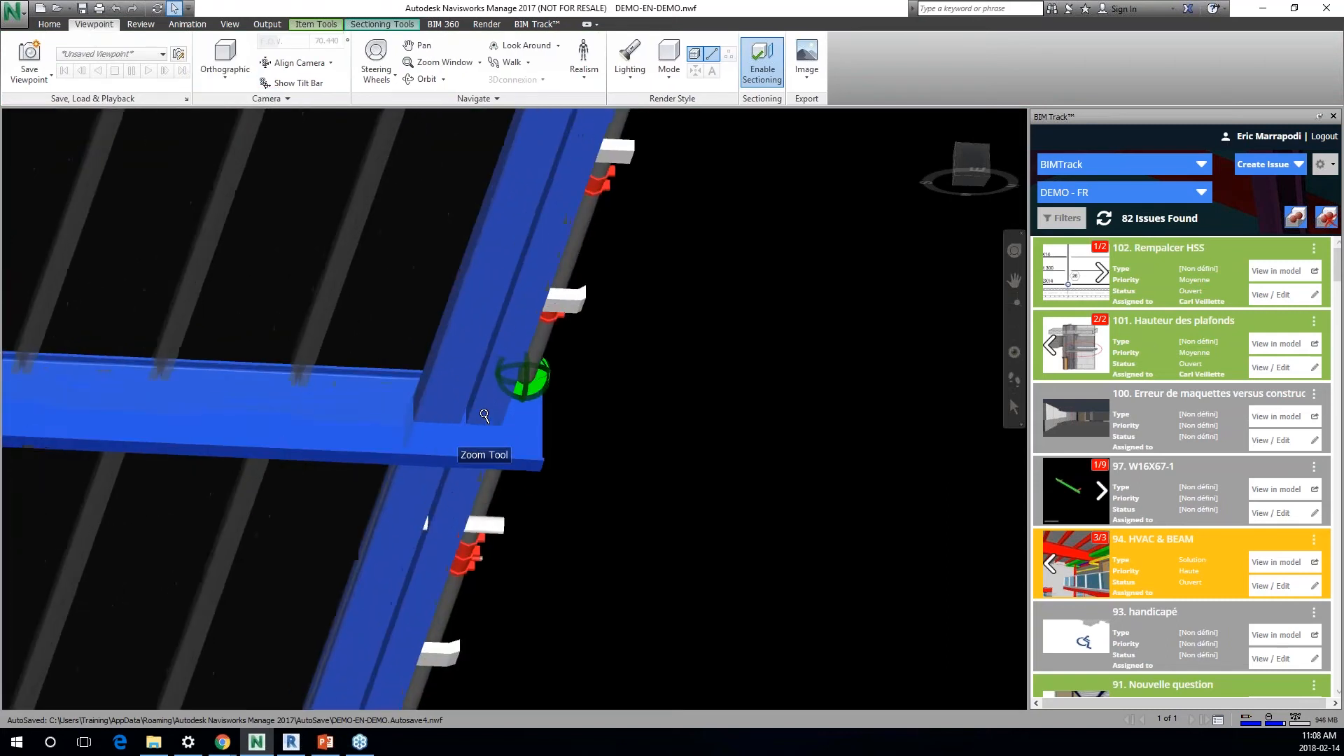
pyautogui.scroll(5, 485, 416)
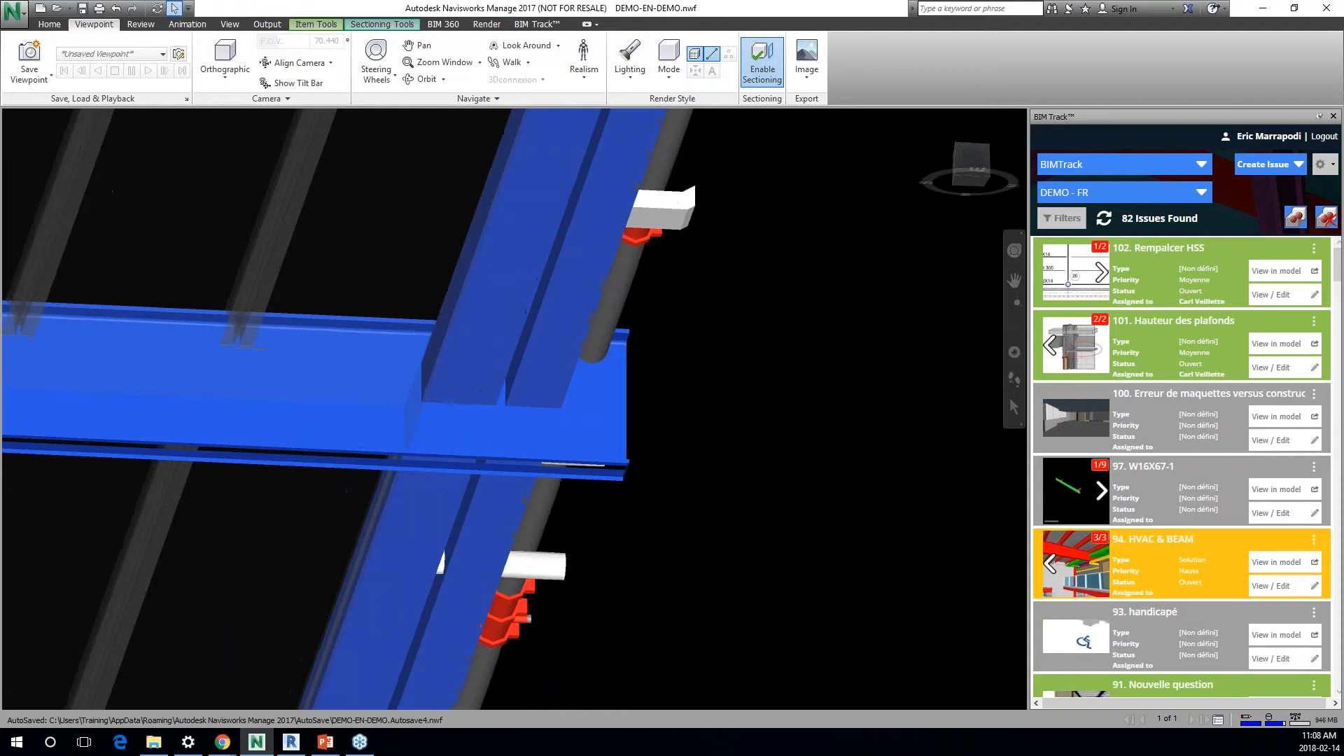
# Step: Create a new issue from the active view titled "STR vs HVAC" and assign it to a team member
pyautogui.click(1273, 166)
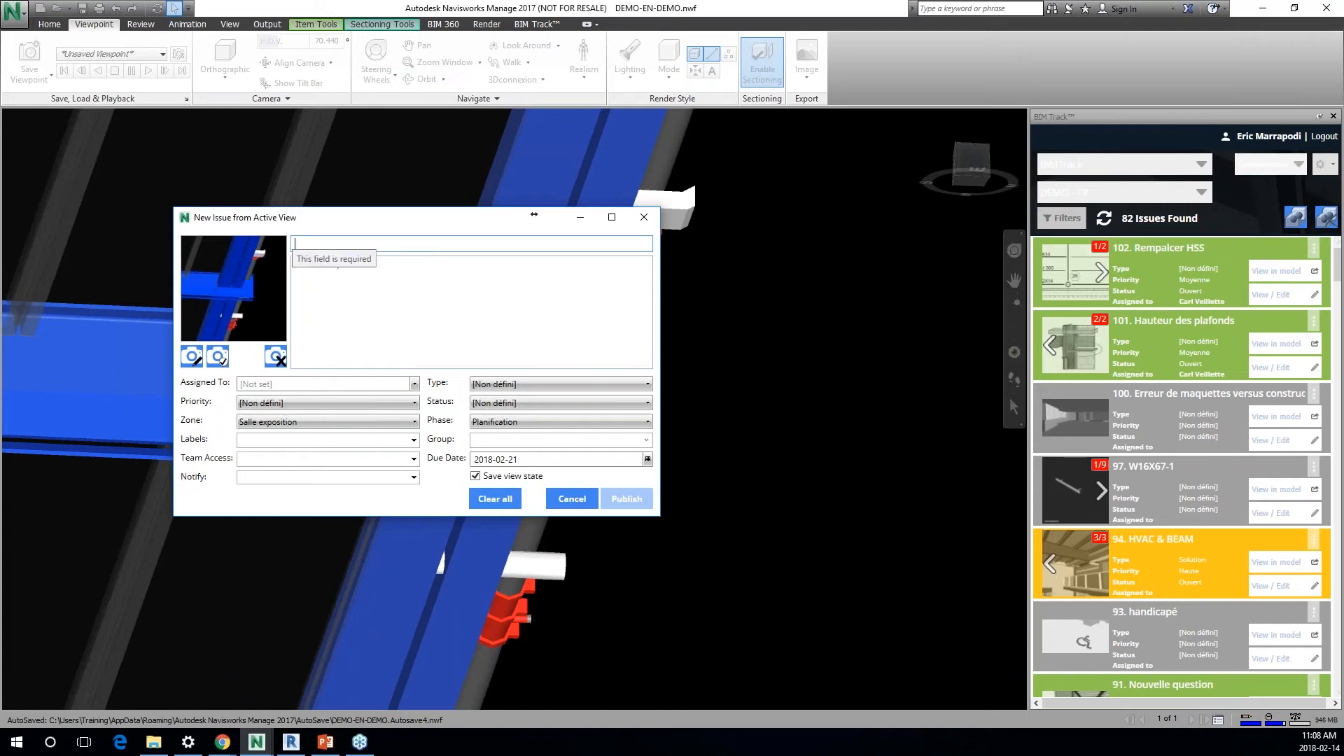
pyautogui.write('STR vs HVAC')
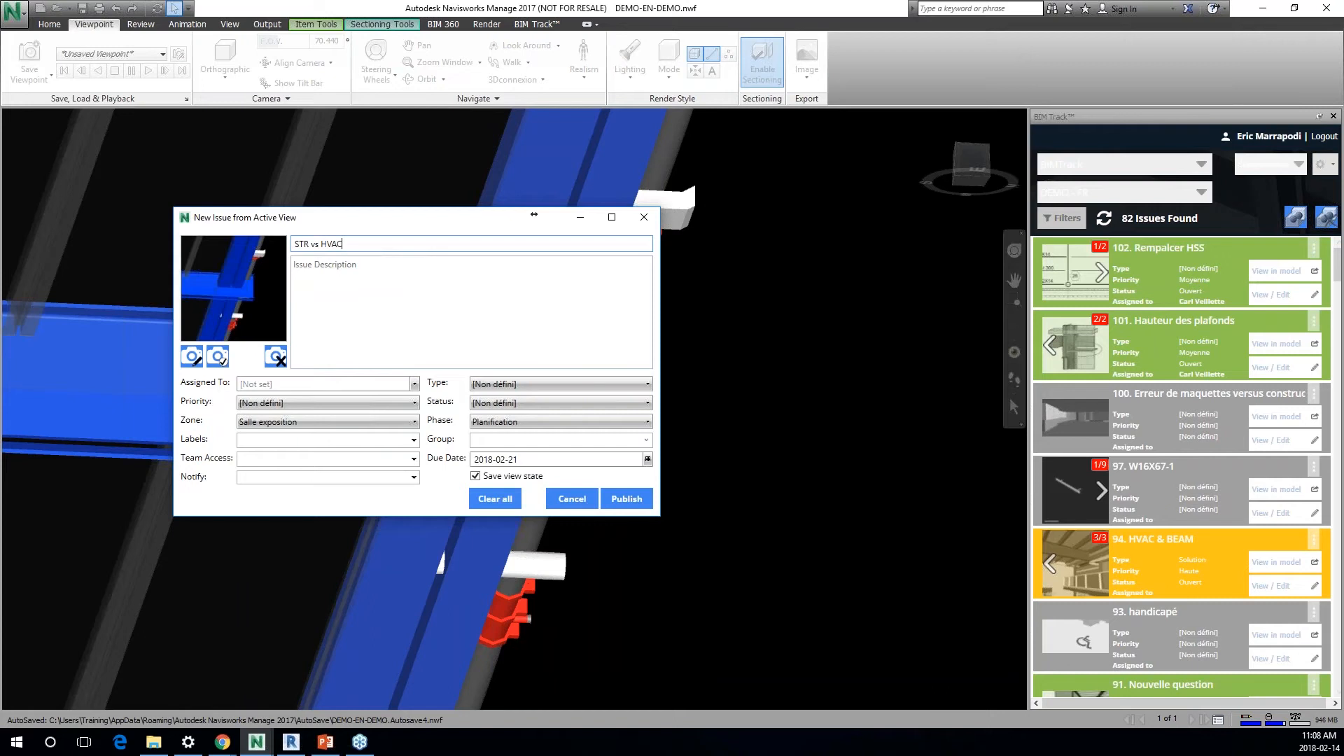
pyautogui.click(414, 383)
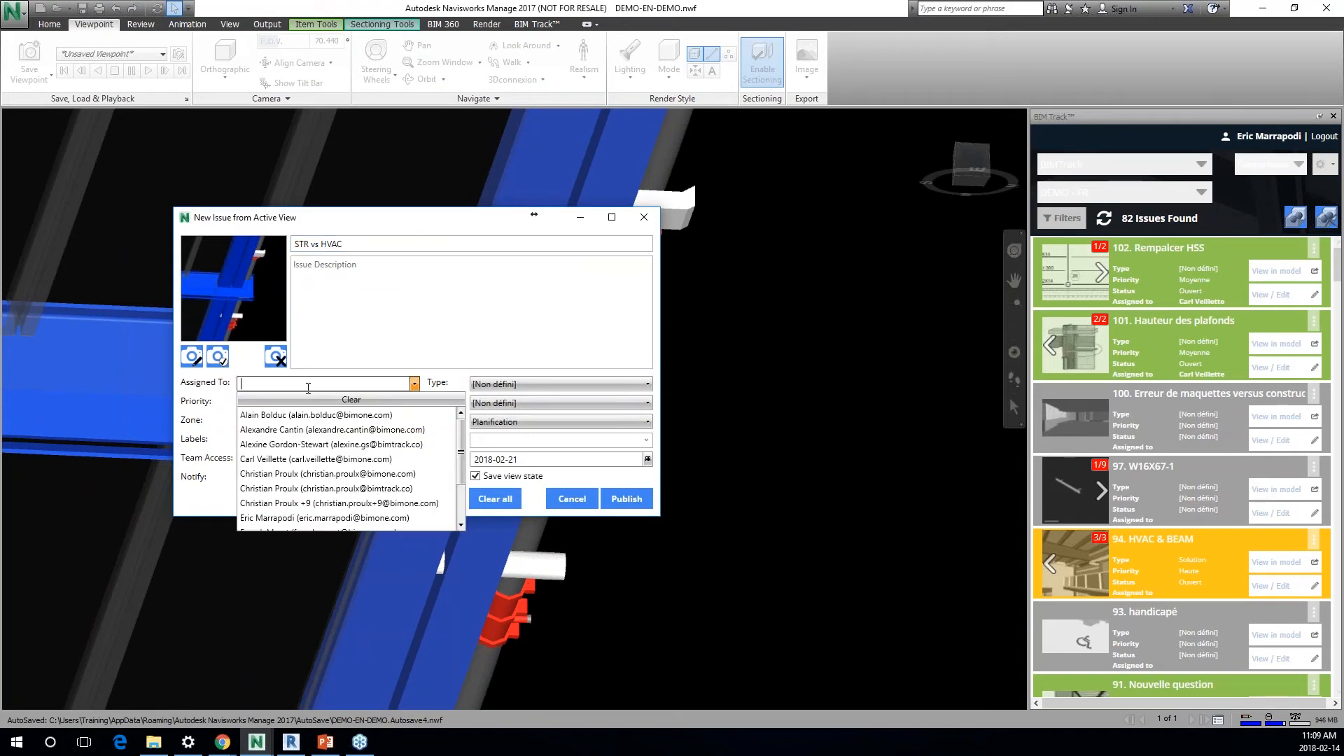
pyautogui.click(301, 518)
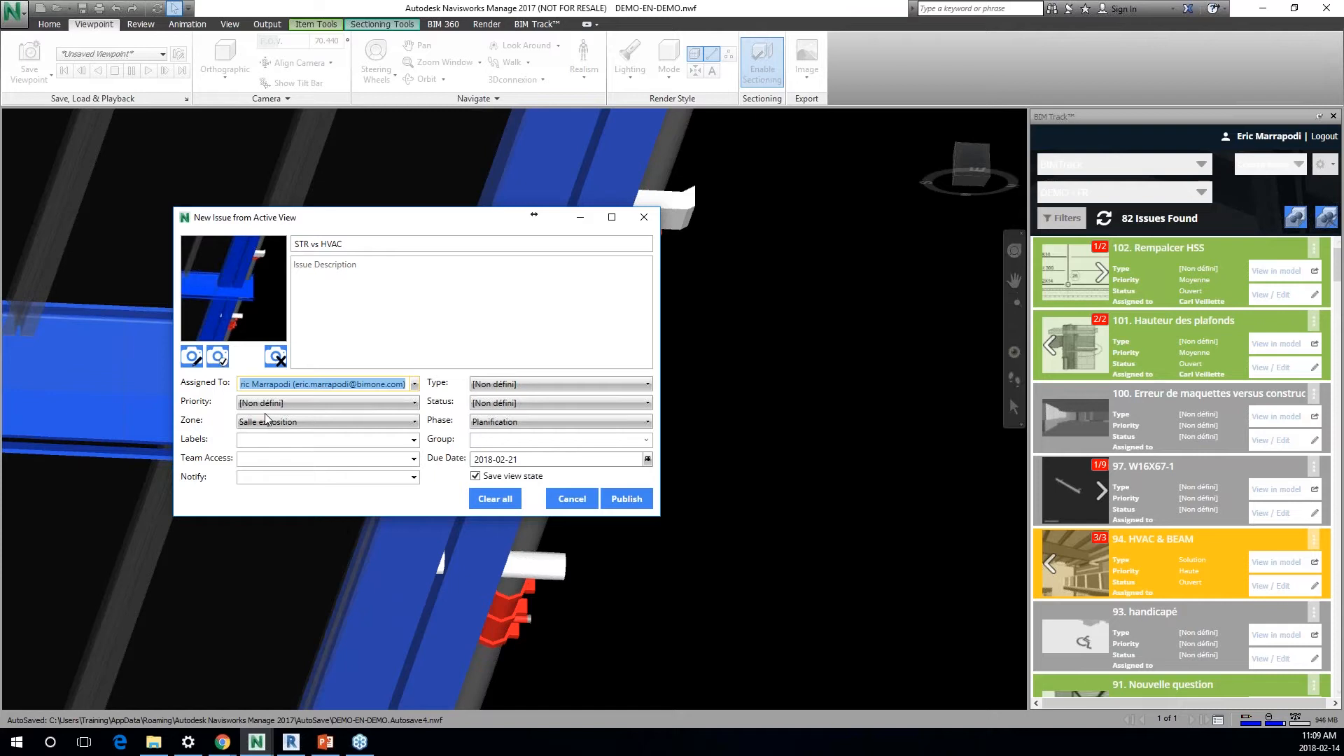
# Step: Set the issue's priority to Critique, zone to Salle exposition, type to Question and status to Ouvert
pyautogui.click(313, 404)
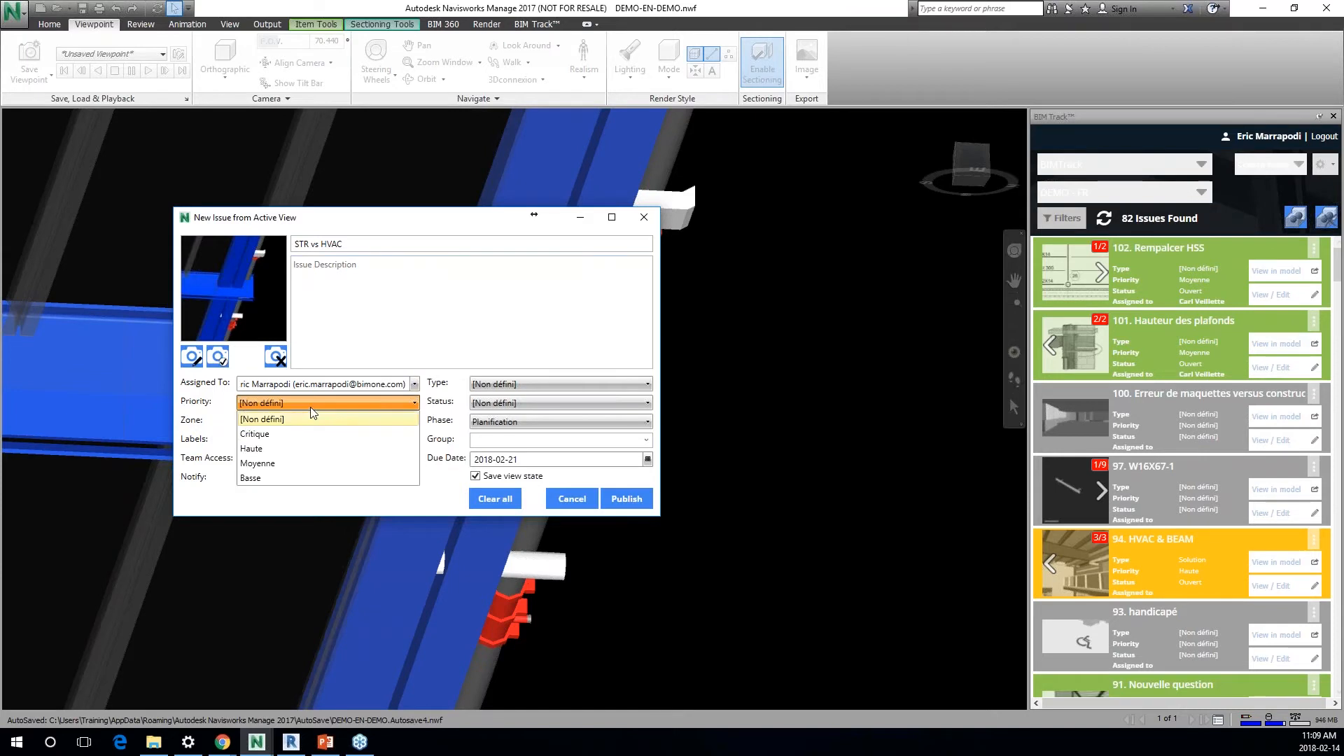
pyautogui.click(311, 434)
pyautogui.click(304, 423)
pyautogui.click(297, 479)
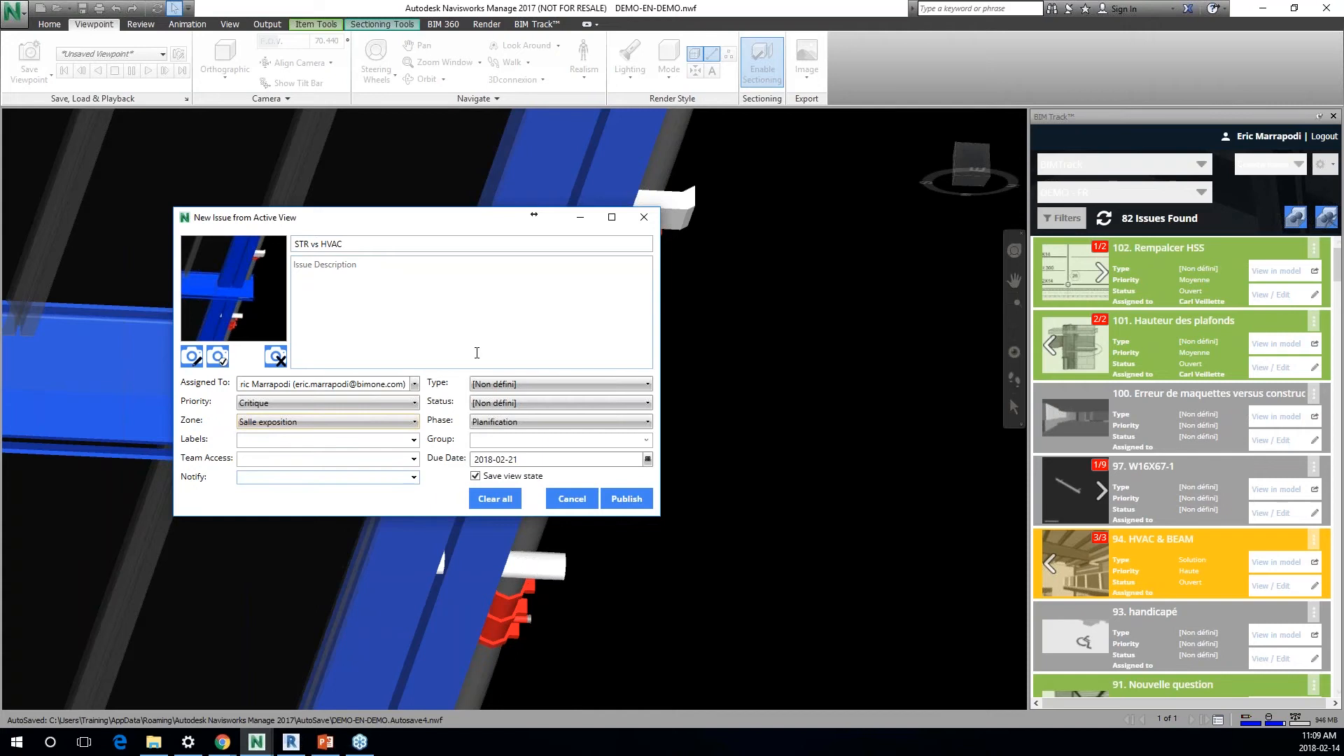
pyautogui.click(560, 384)
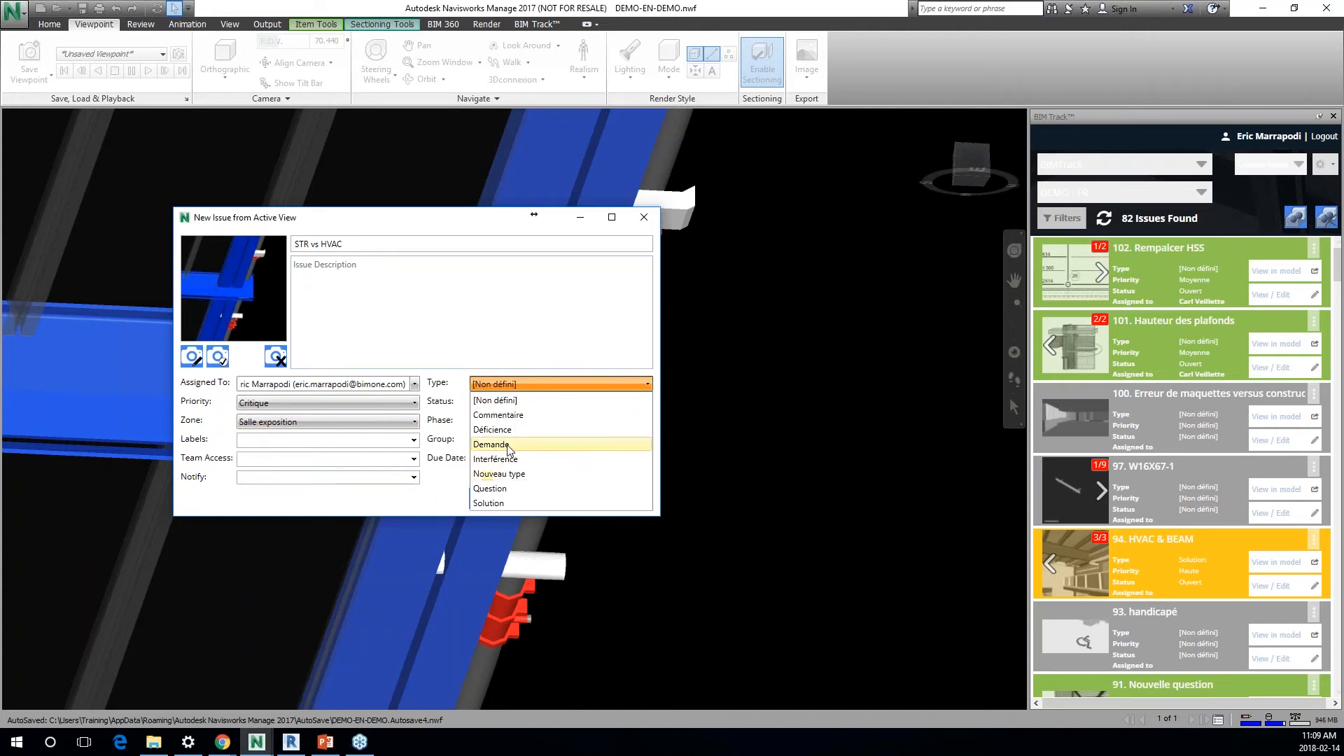
pyautogui.click(499, 488)
pyautogui.click(507, 404)
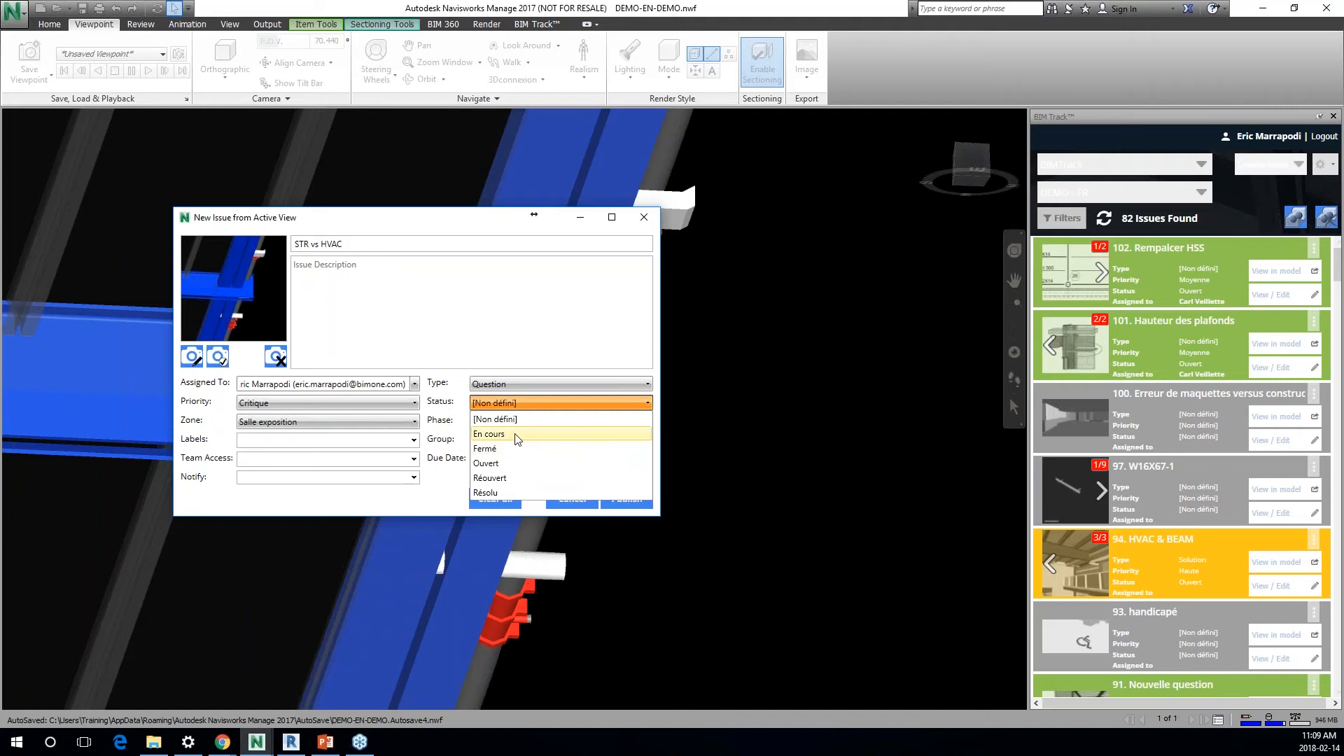
pyautogui.click(498, 463)
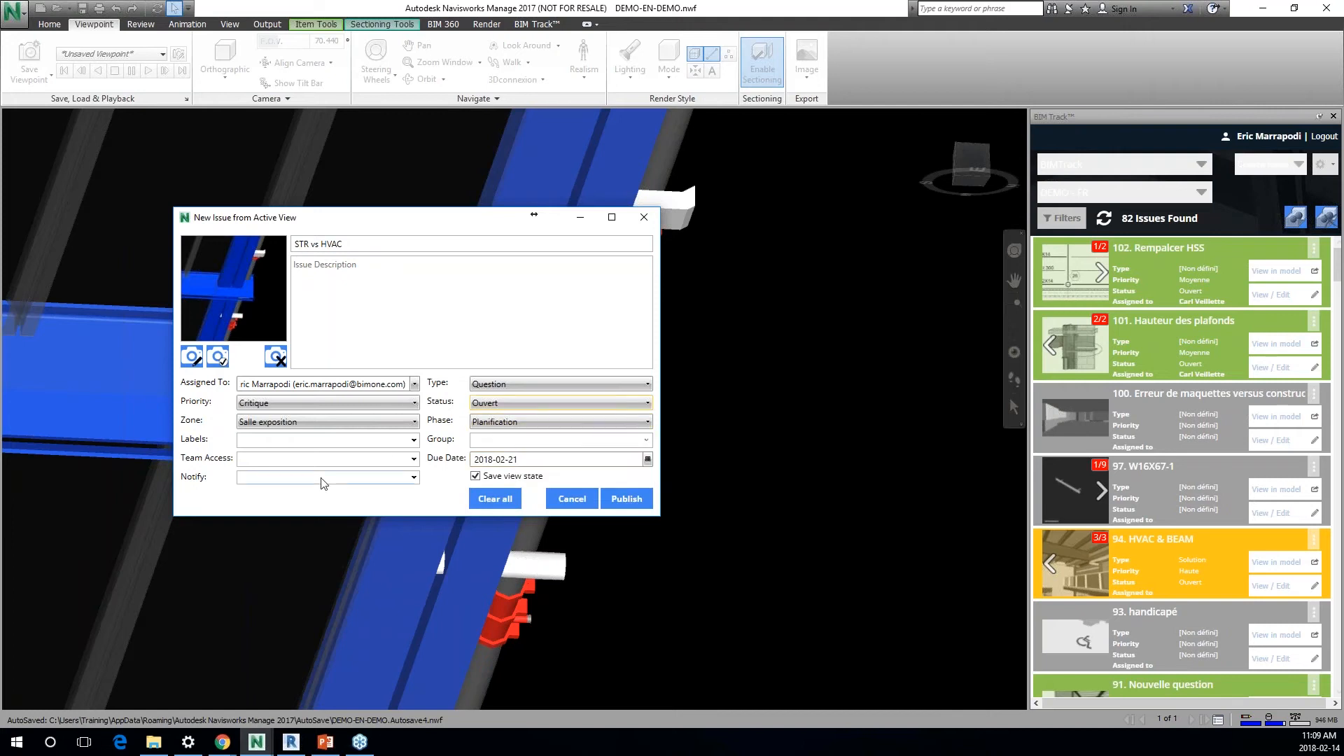
# Step: Try Client as the issue's team access, clear it again, and view the list of notification recipients
pyautogui.click(311, 460)
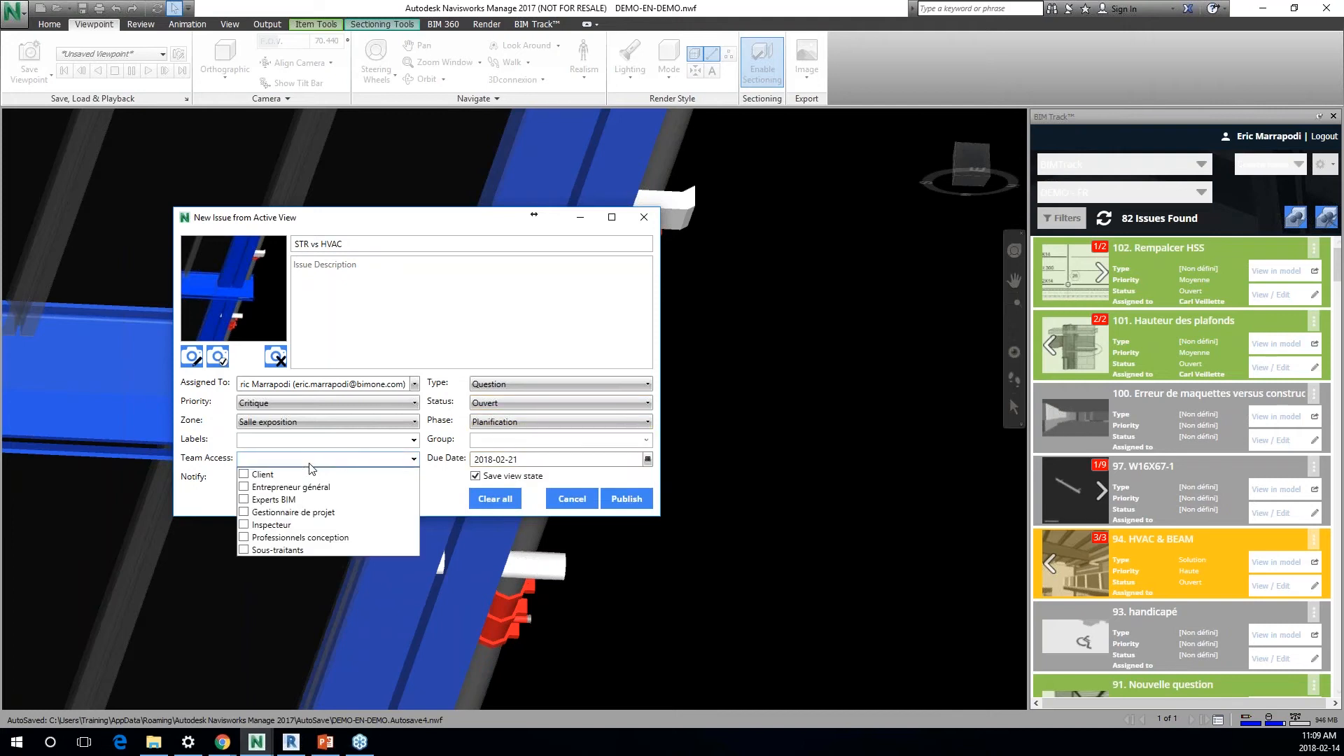
pyautogui.click(312, 475)
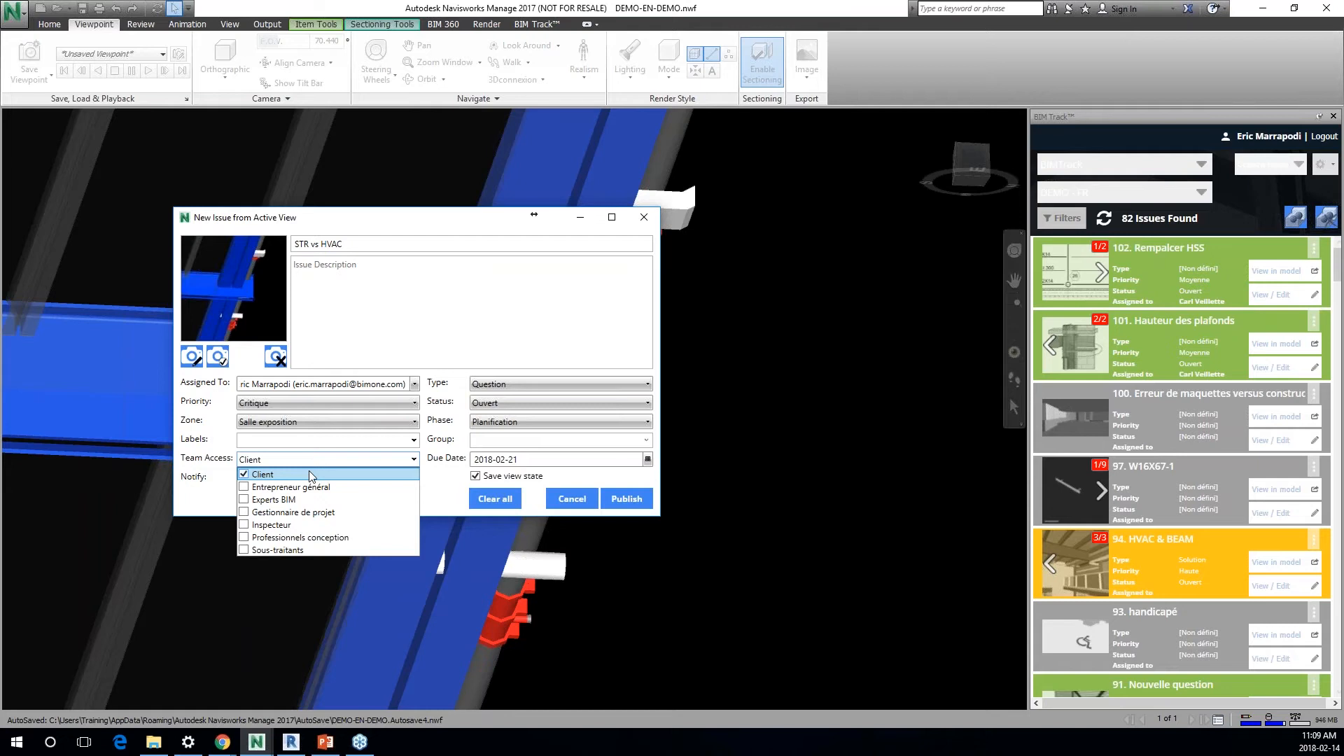
pyautogui.click(244, 475)
pyautogui.click(218, 501)
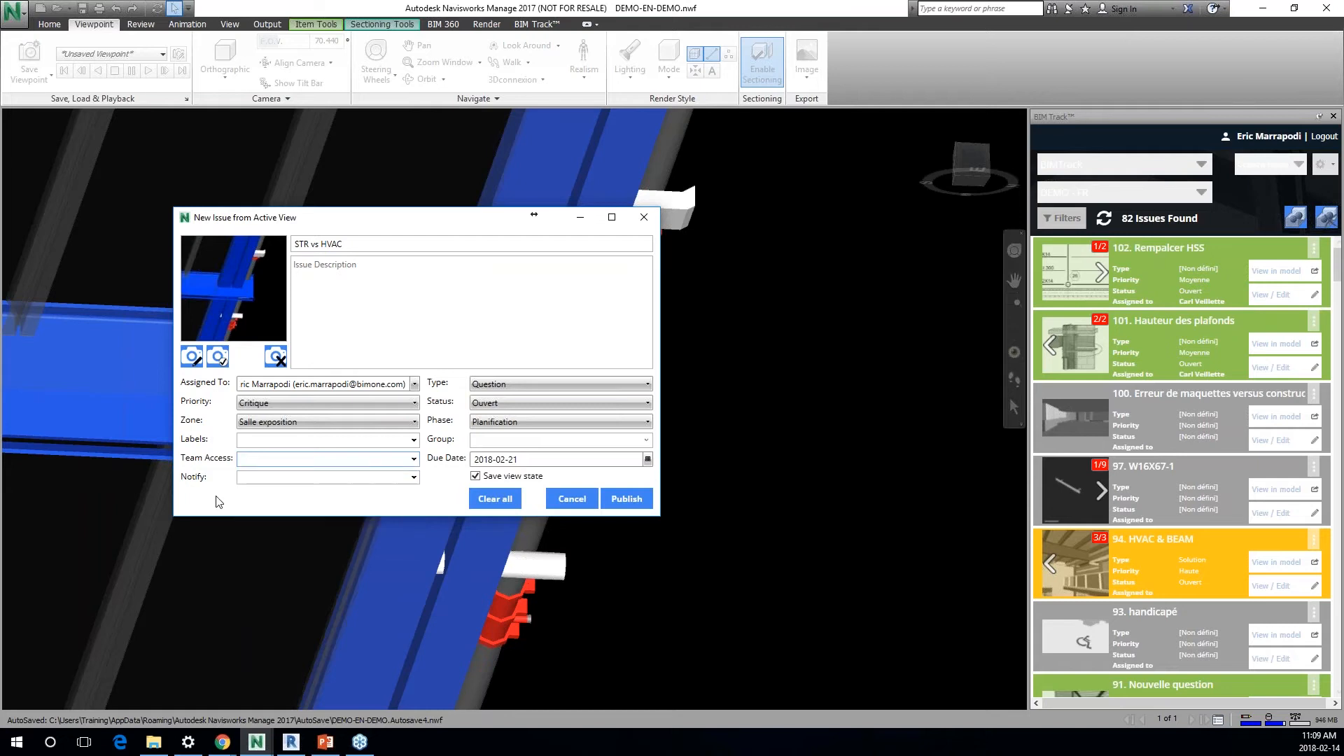
pyautogui.click(248, 479)
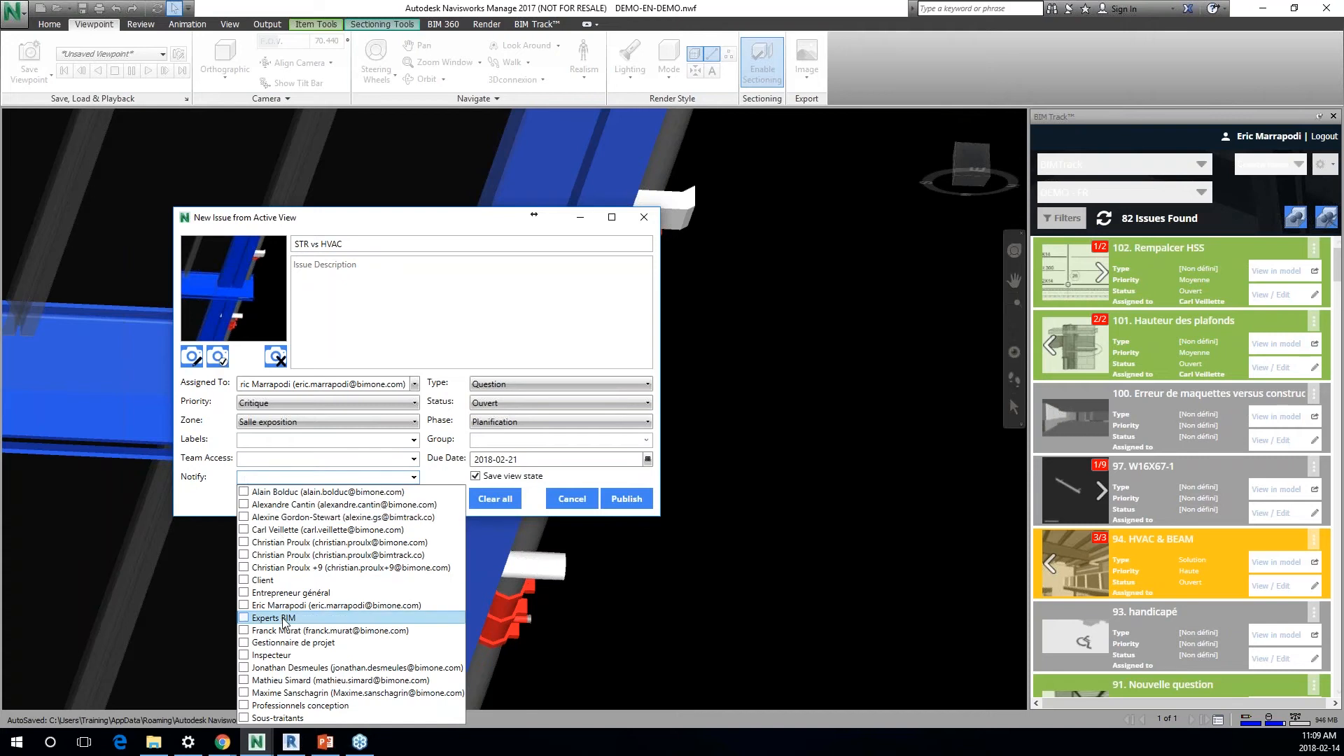
pyautogui.click(221, 506)
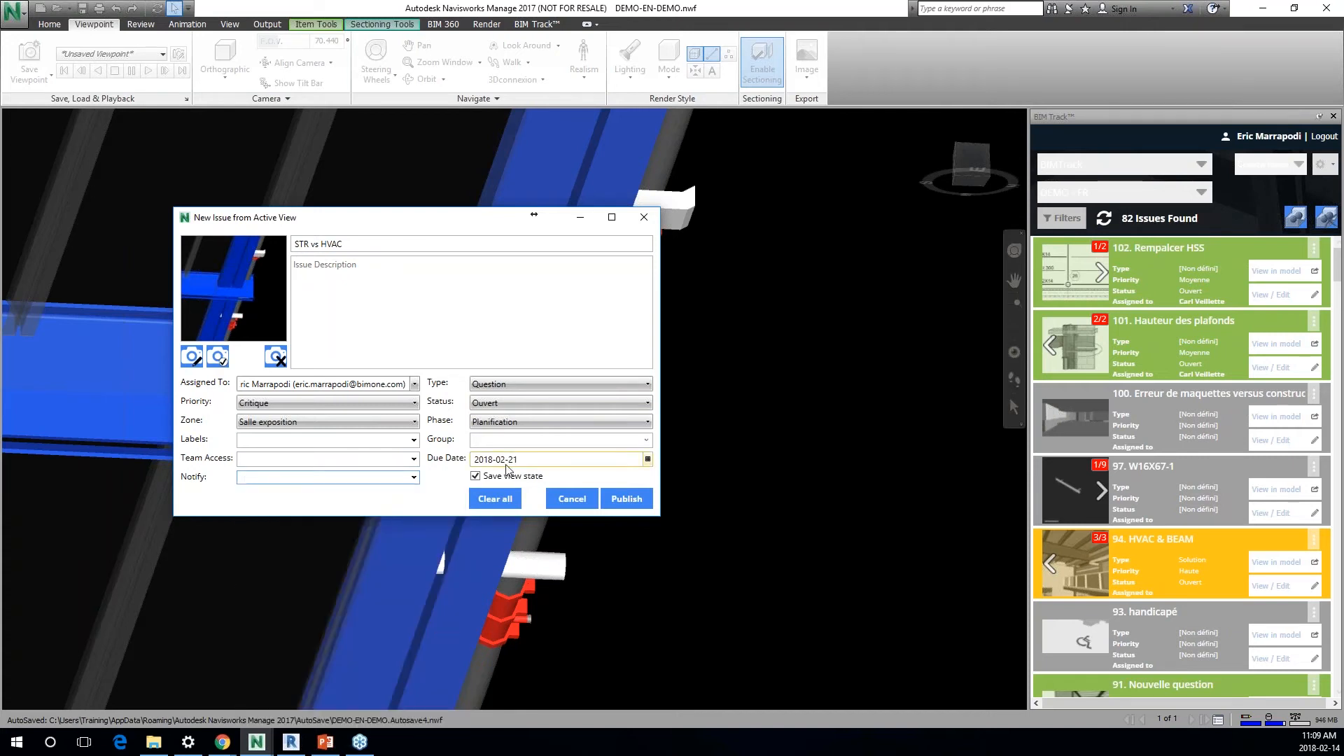
# Step: Publish the new STR vs HVAC issue
pyautogui.click(626, 499)
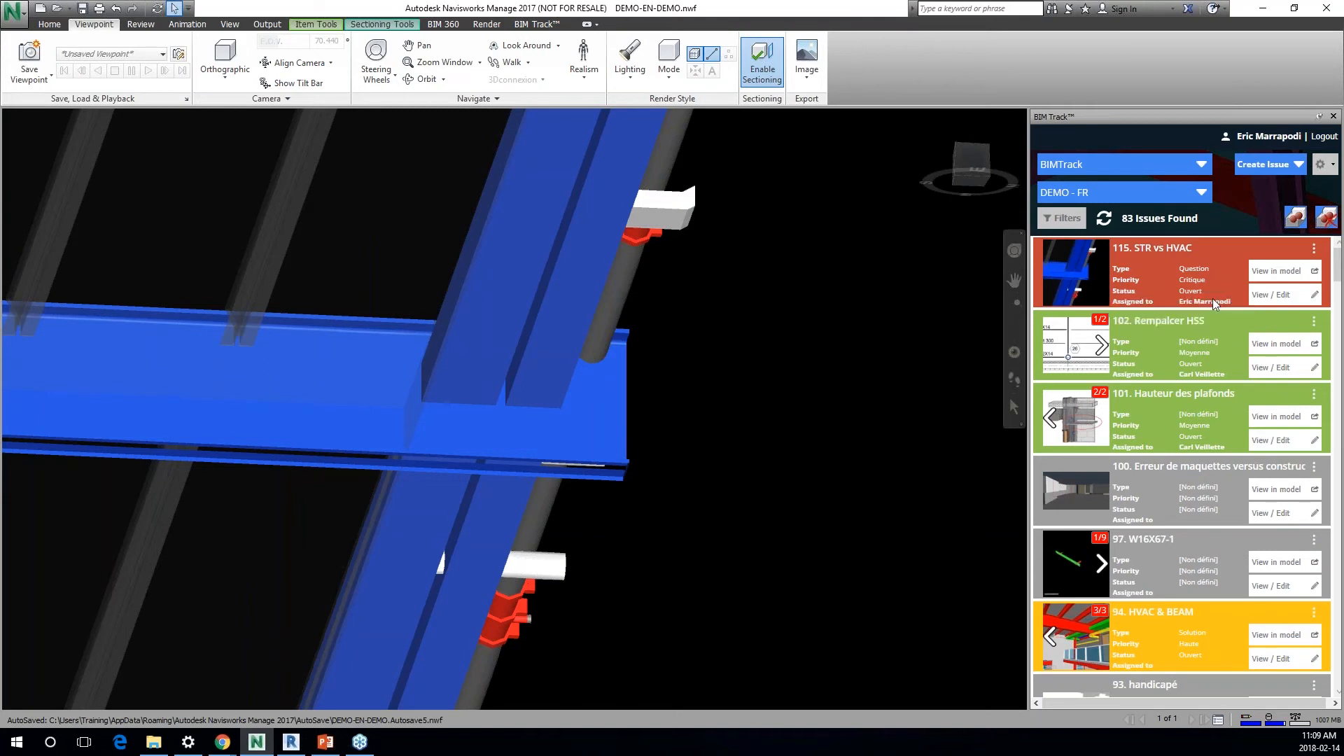
# Step: Edit the STR vs HVAC issue, post the comment "navis" with a captured area of the model view, and publish
pyautogui.click(1272, 294)
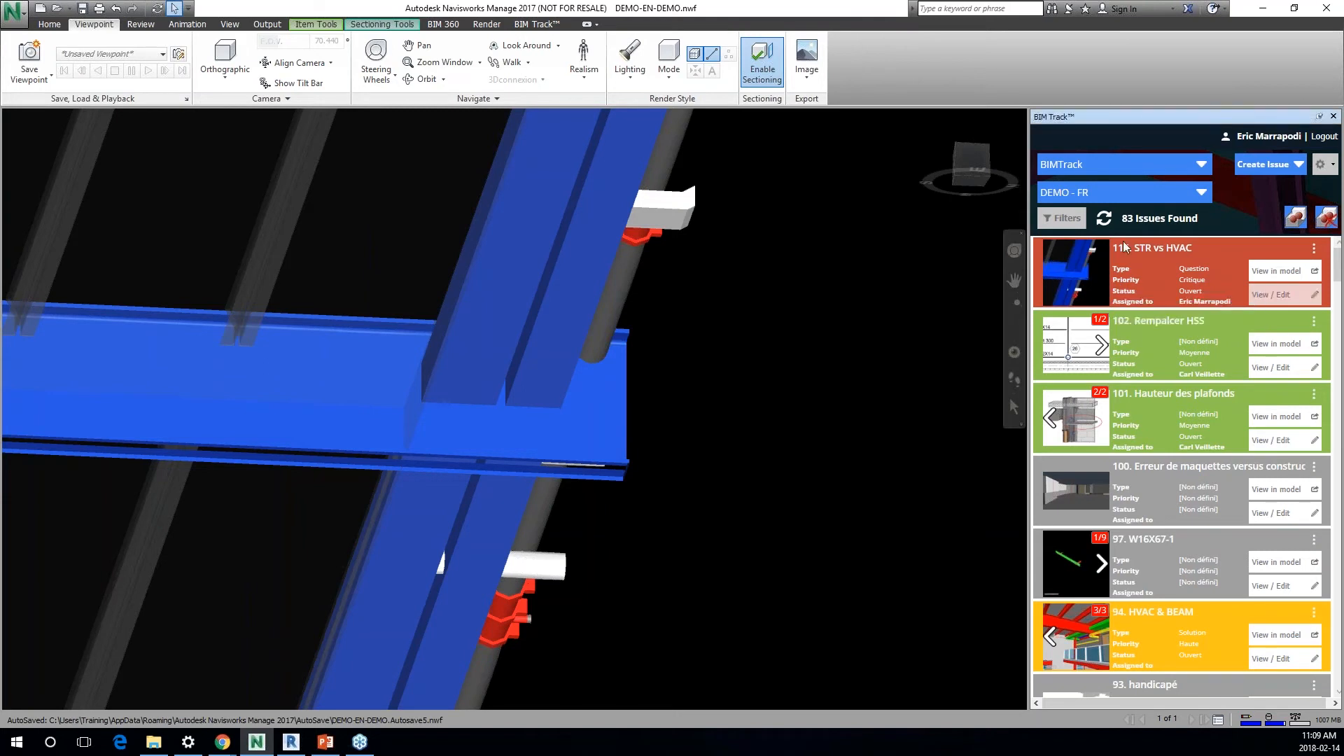
pyautogui.click(766, 273)
pyautogui.write('navis')
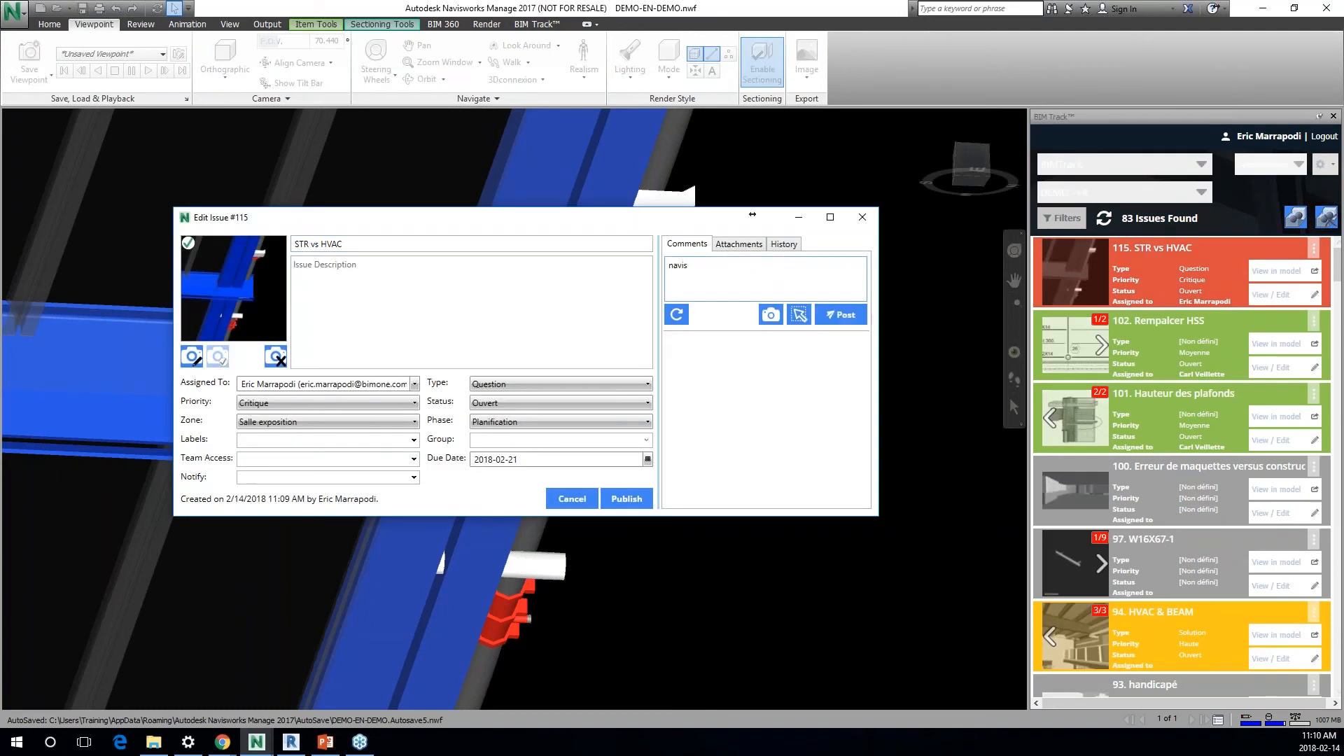
pyautogui.click(799, 314)
pyautogui.moveTo(351, 252); pyautogui.dragTo(715, 528)
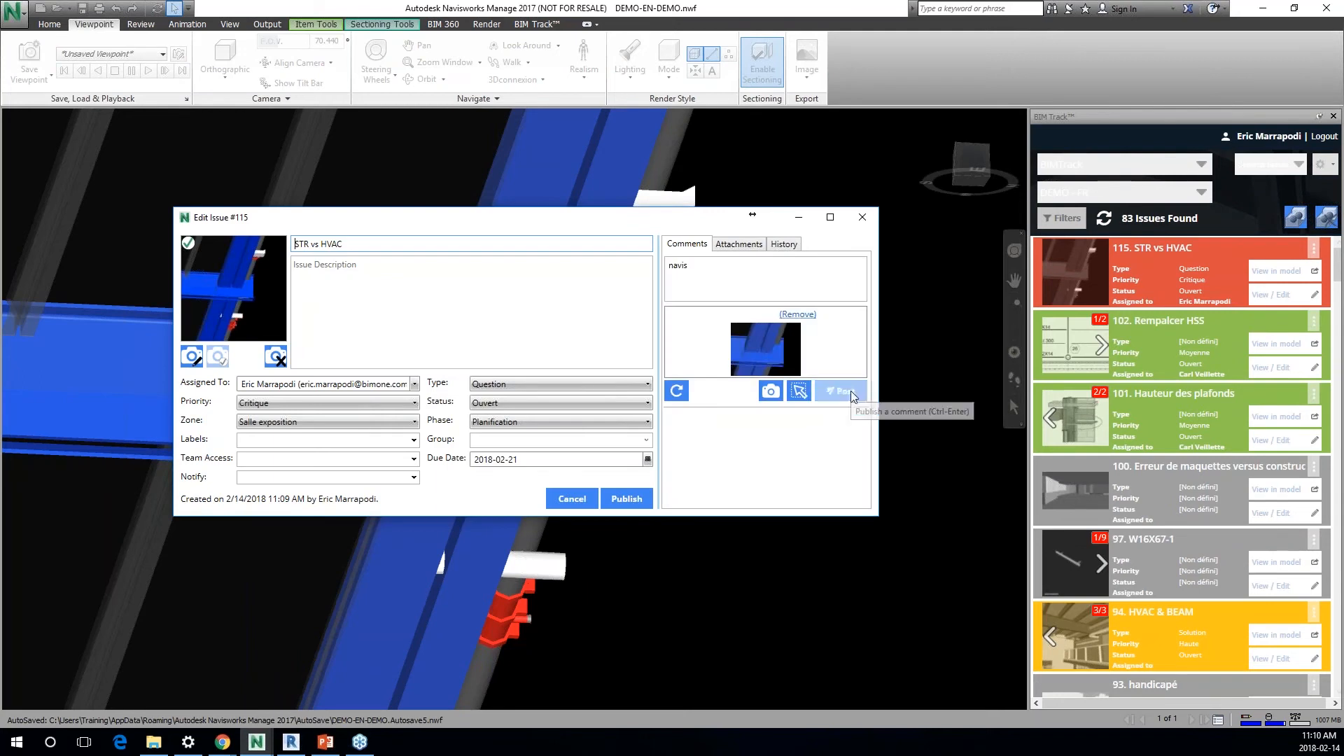
pyautogui.click(853, 396)
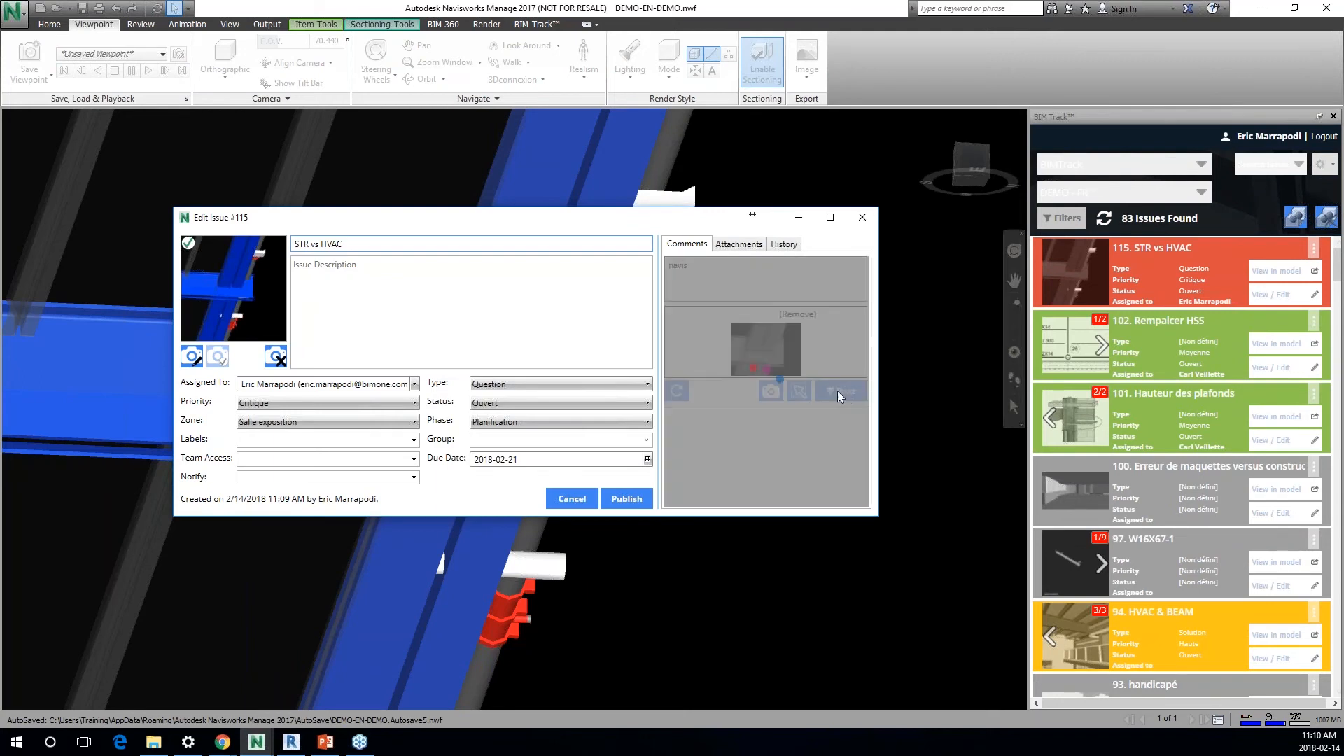
pyautogui.click(627, 504)
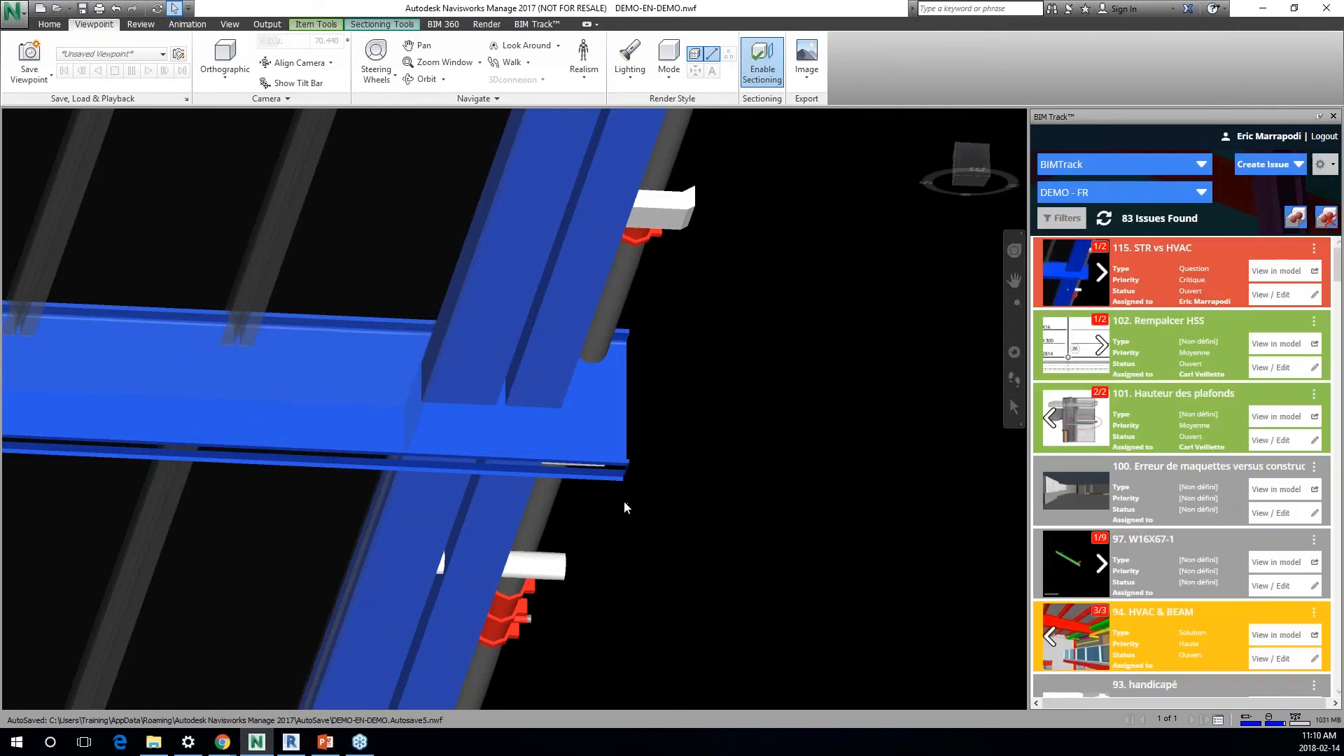
# Step: Switch to Revit and show issue 115, STR vs HVAC, in the model
pyautogui.click(291, 741)
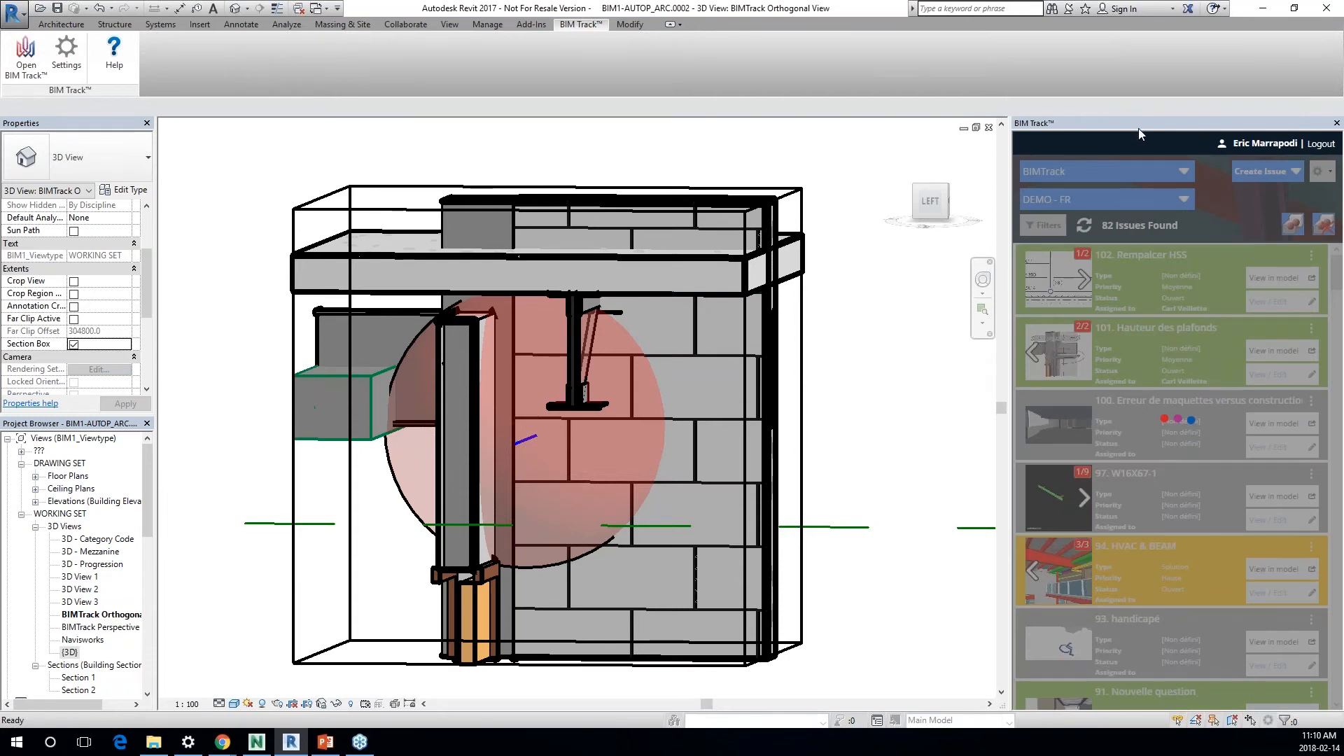
pyautogui.click(1253, 277)
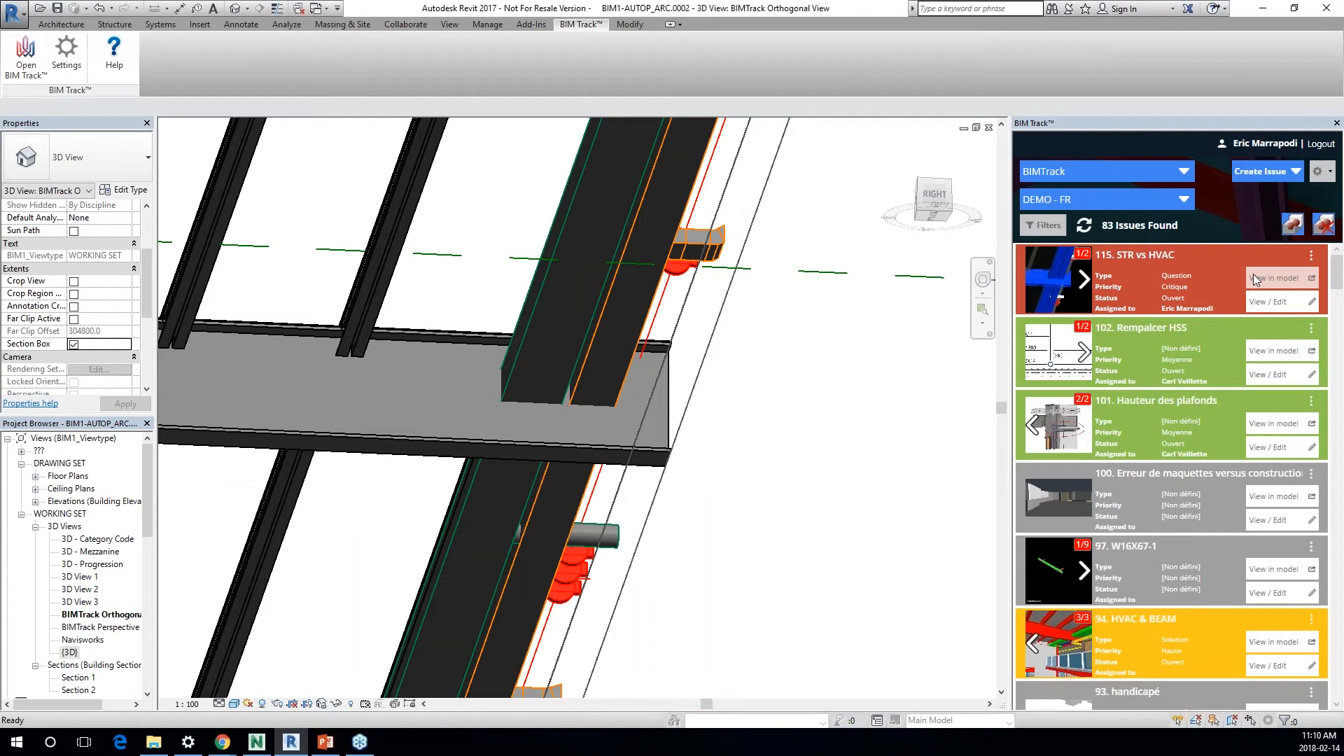
# Step: Edit issue 115, post the comment "revit" with a captured area of the Revit view, and publish
pyautogui.click(1279, 303)
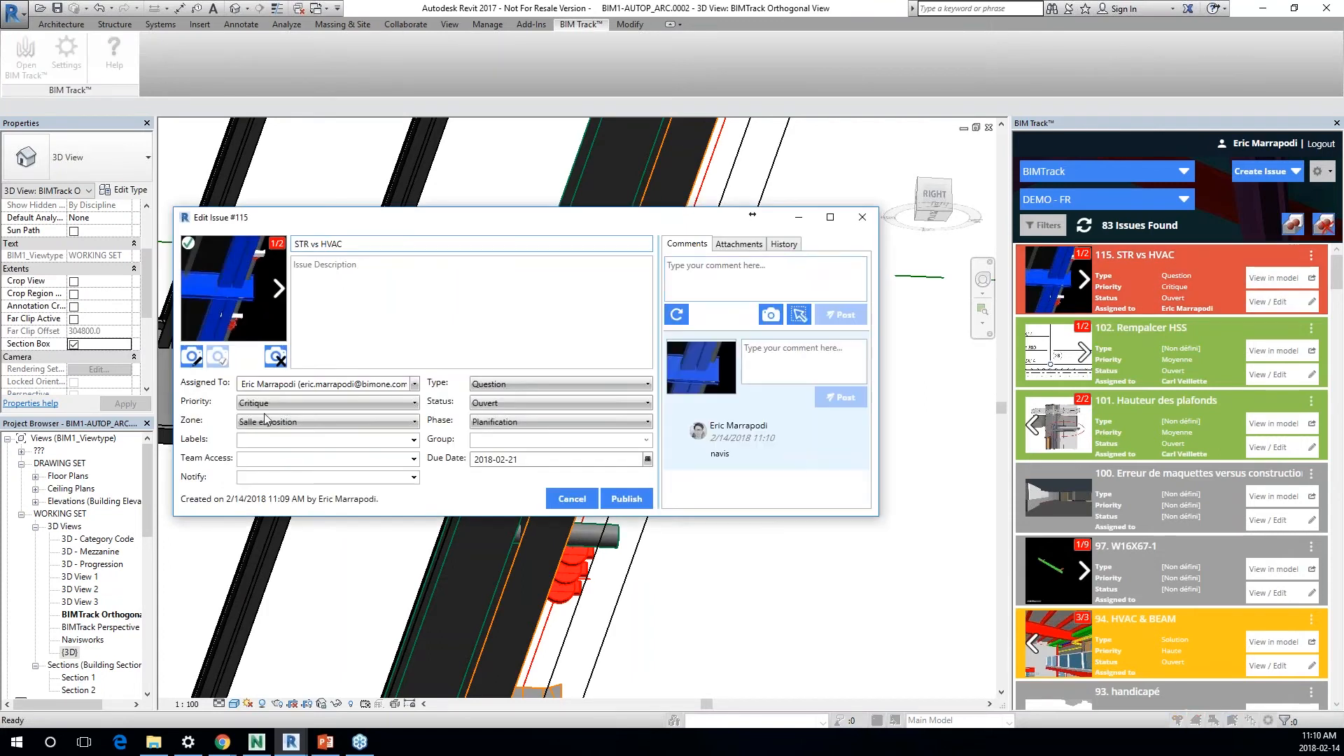
pyautogui.click(728, 264)
pyautogui.write('revit')
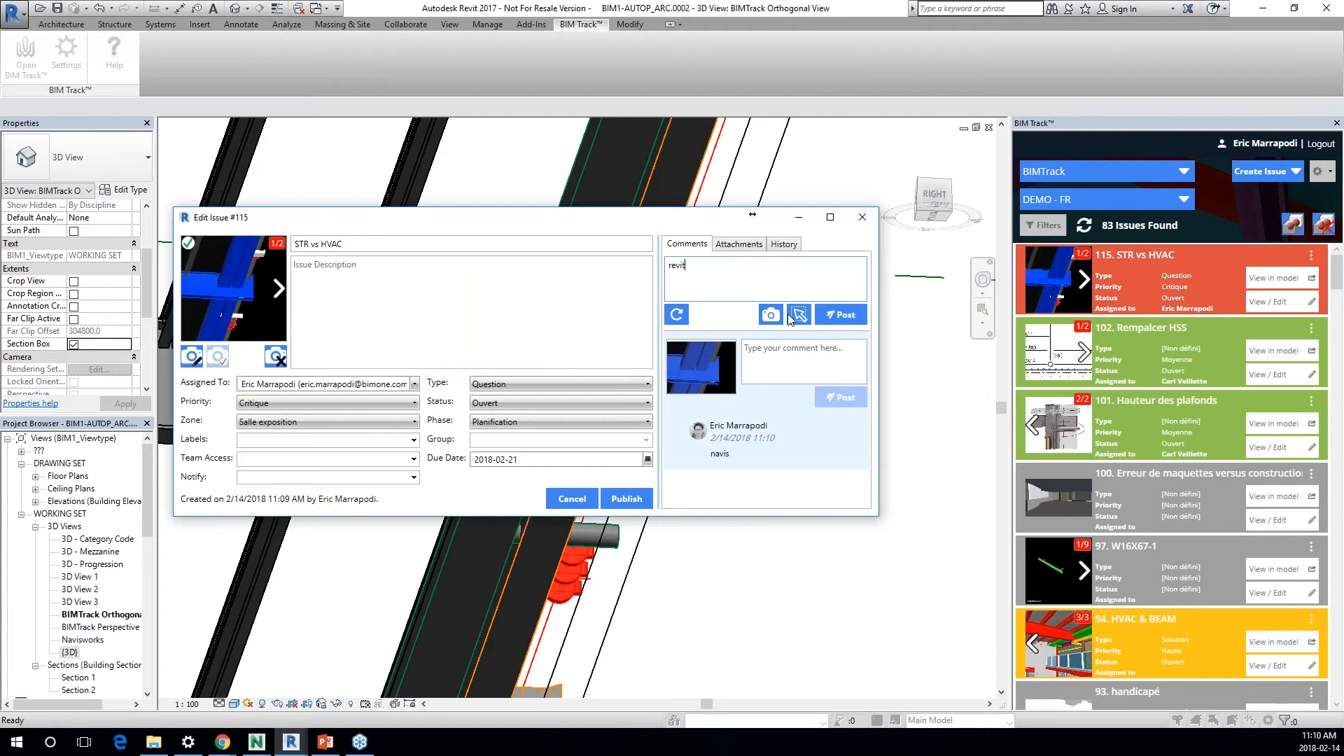
pyautogui.click(791, 318)
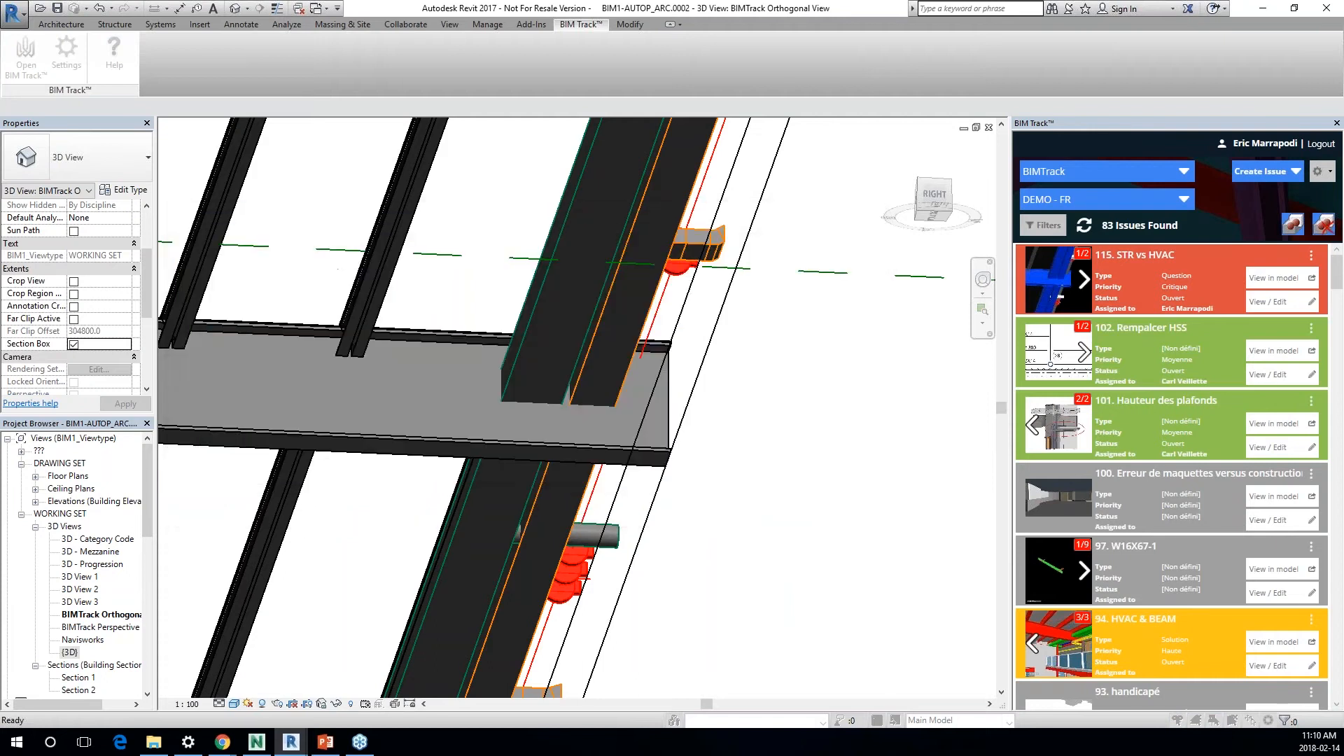
pyautogui.moveTo(457, 281); pyautogui.dragTo(601, 408)
pyautogui.moveTo(728, 491); pyautogui.dragTo(786, 525)
pyautogui.click(843, 389)
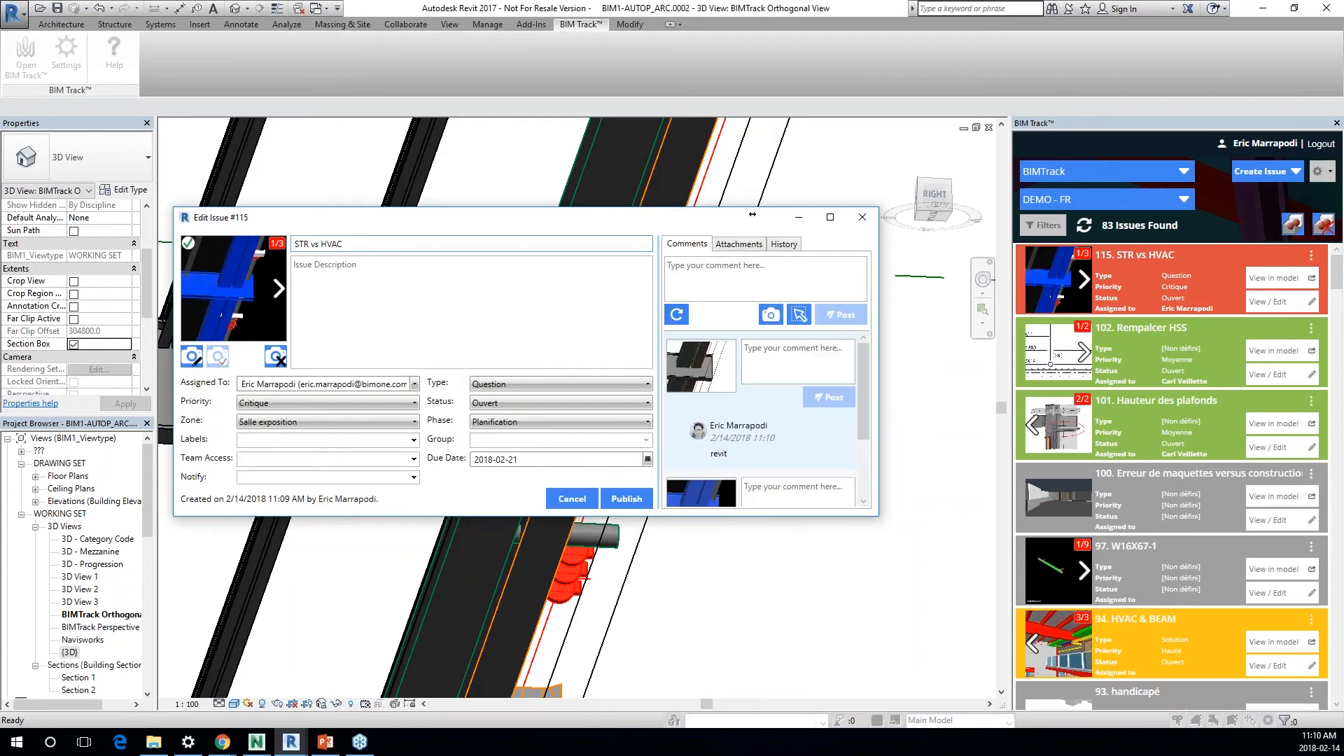
pyautogui.click(631, 499)
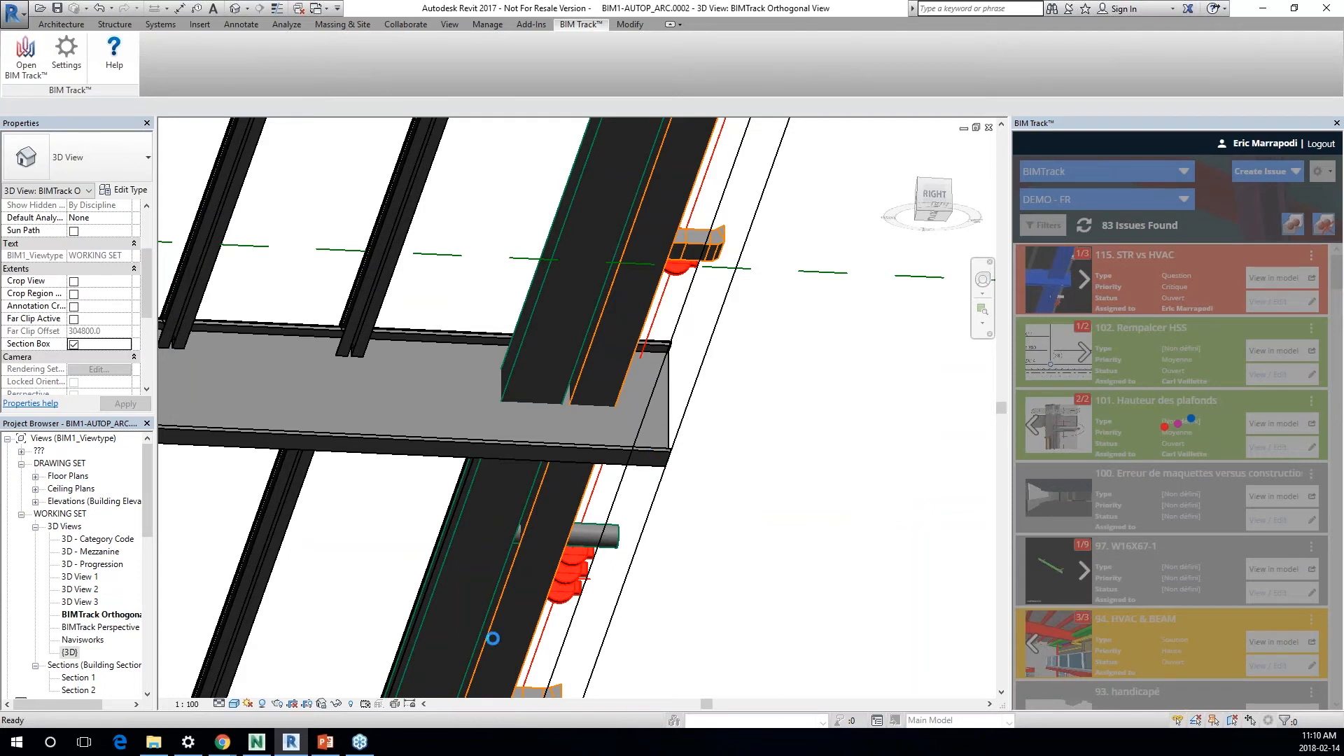
# Step: Switch to the BIM Track web page in Chrome and post the comment "bim track" on issue 115, STR vs HVAC
pyautogui.moveTo(230, 748)
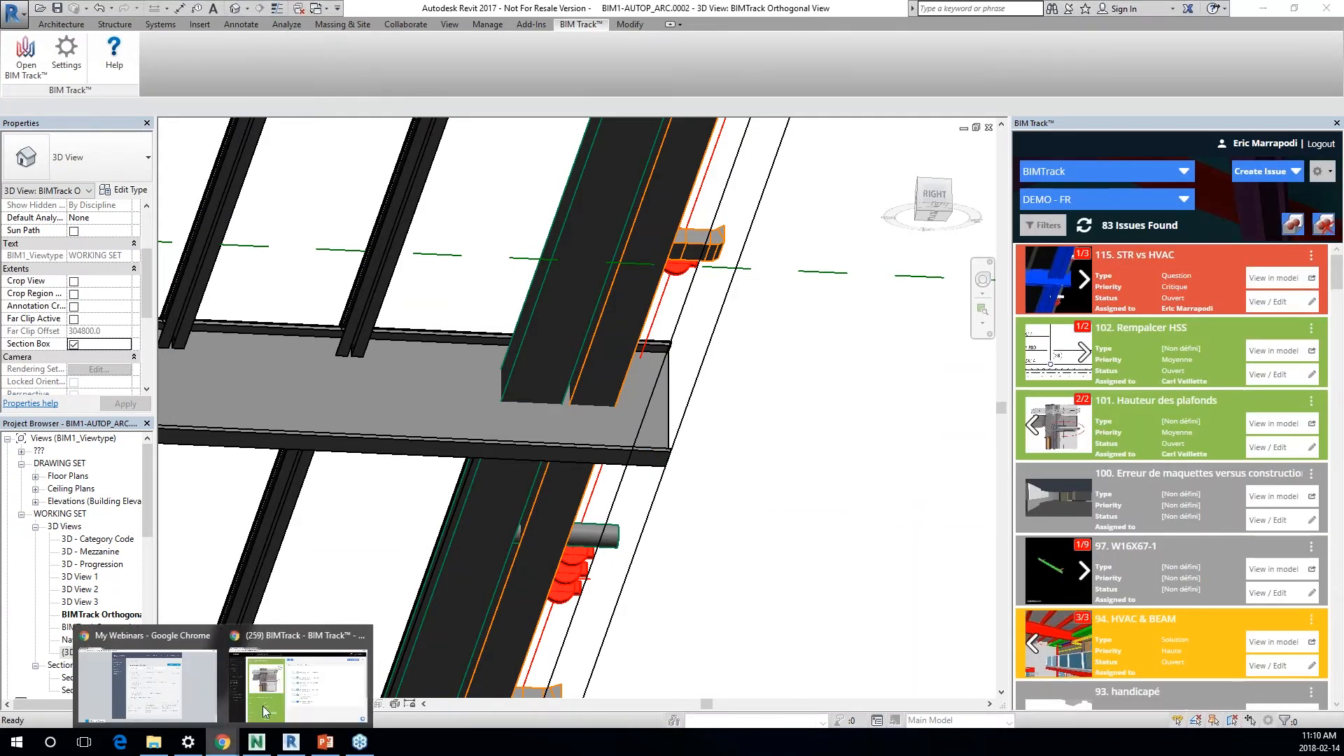
pyautogui.click(266, 707)
pyautogui.click(61, 350)
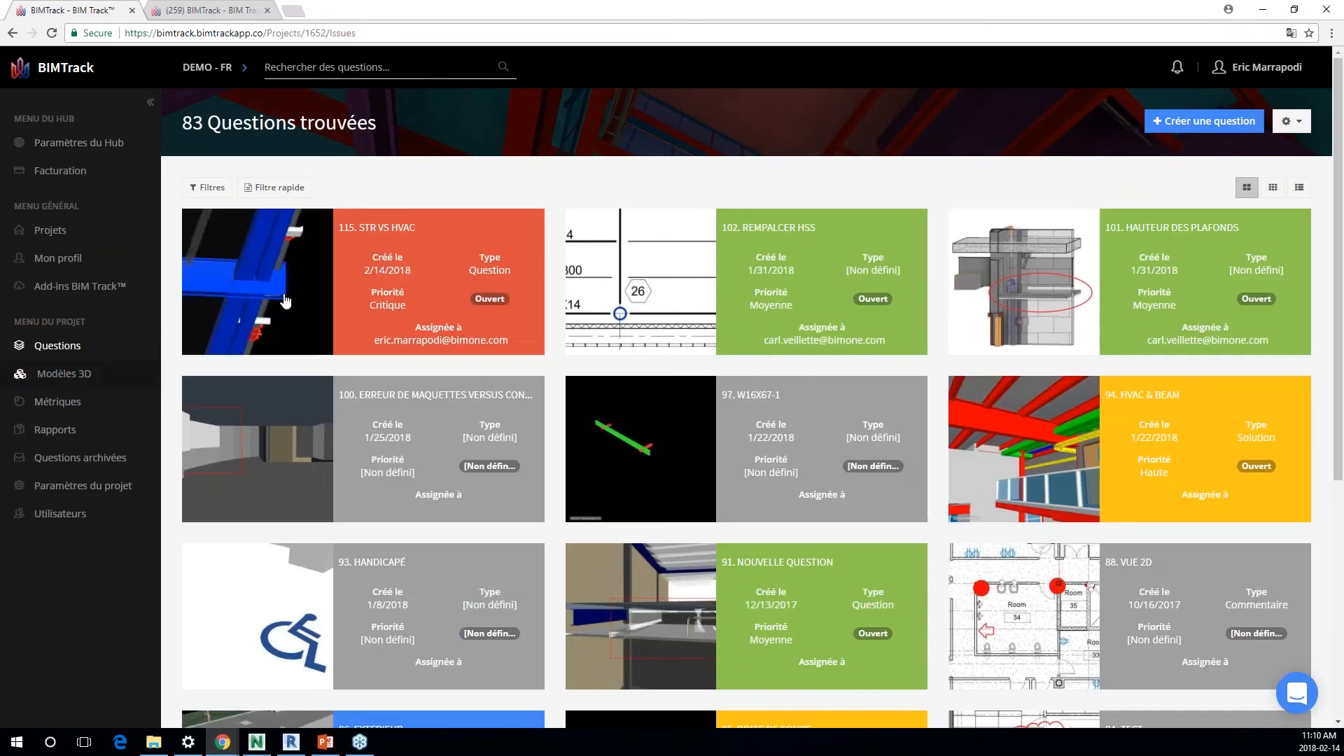
pyautogui.click(300, 275)
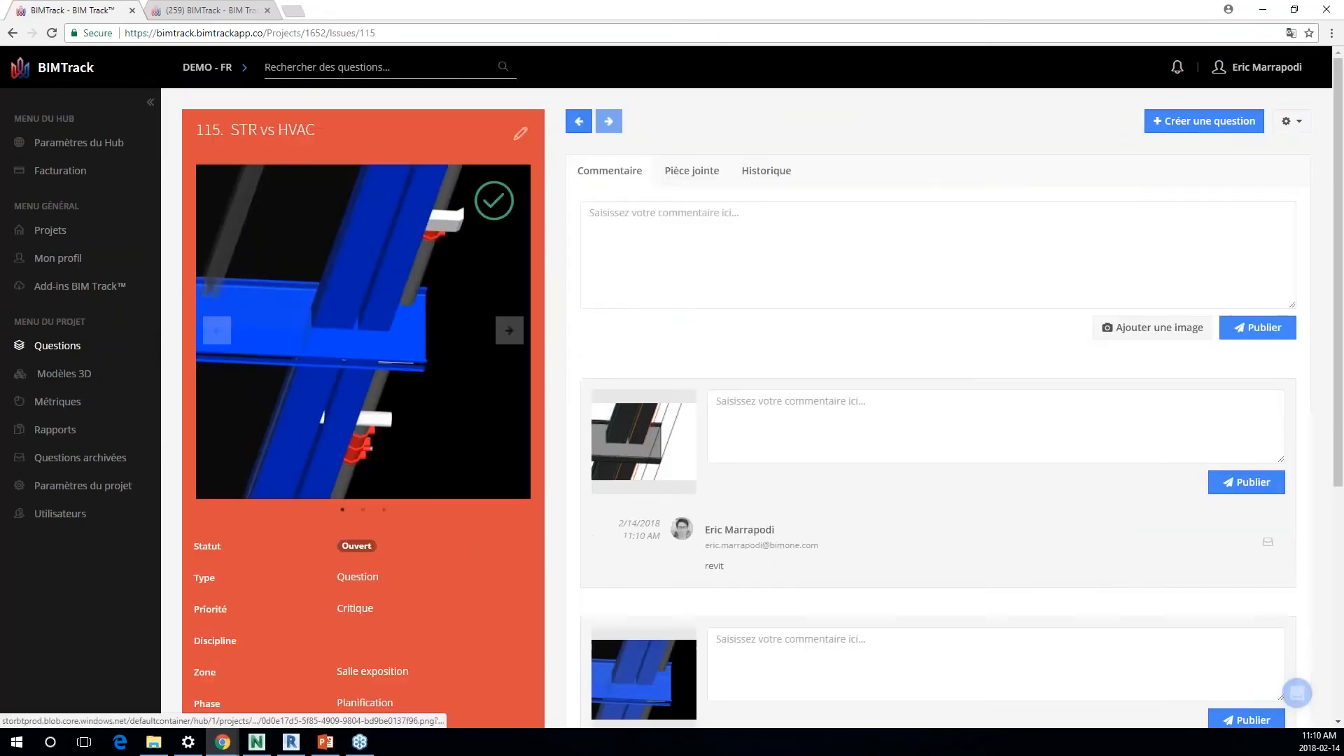
pyautogui.scroll(-4, 774, 636)
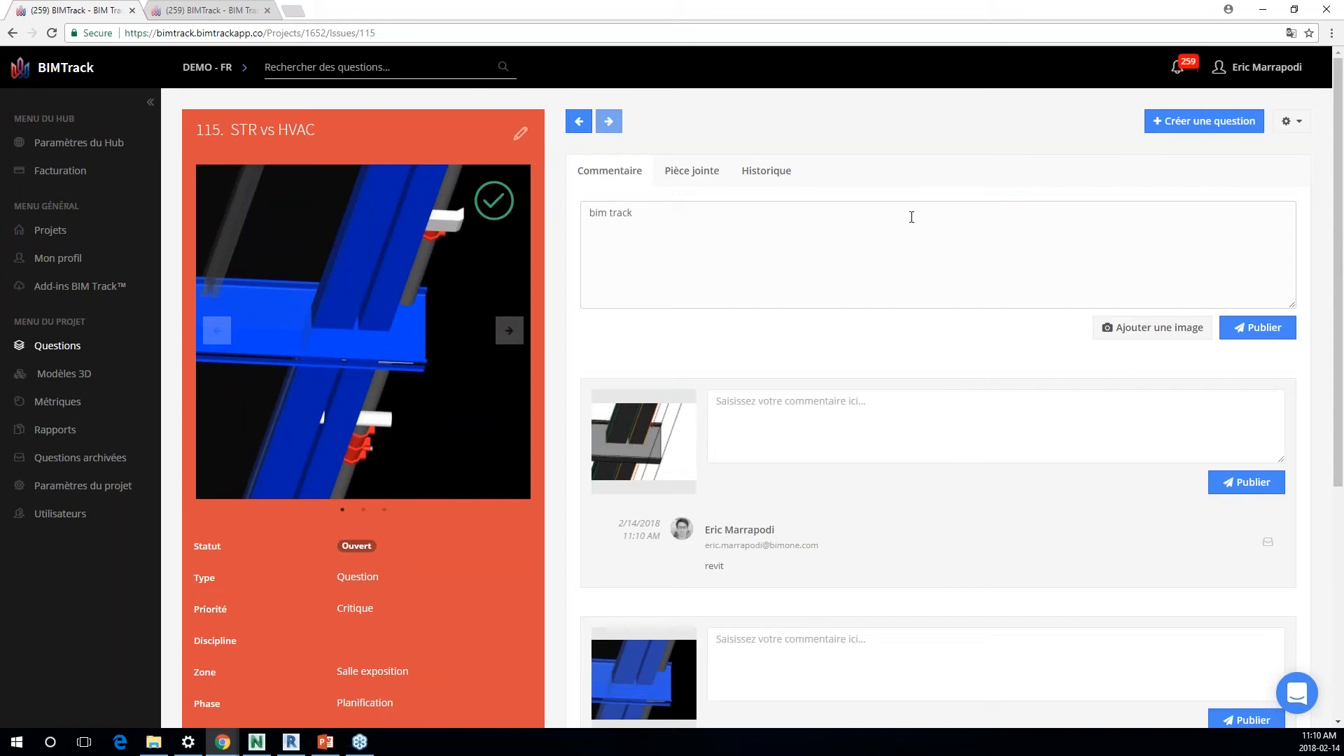
pyautogui.click(1258, 327)
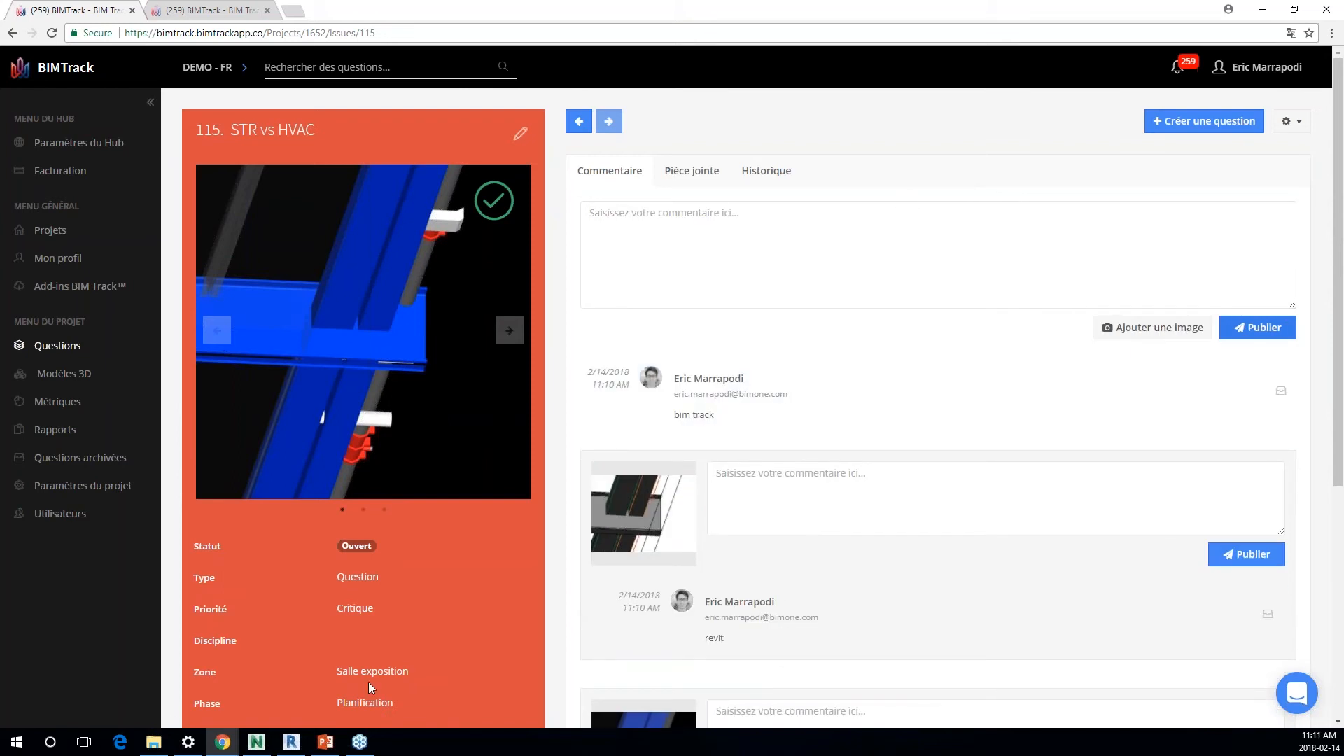
# Step: Switch to Revit, frame the end of the beam, and start a new issue from the active view with the title "titre"
pyautogui.click(293, 744)
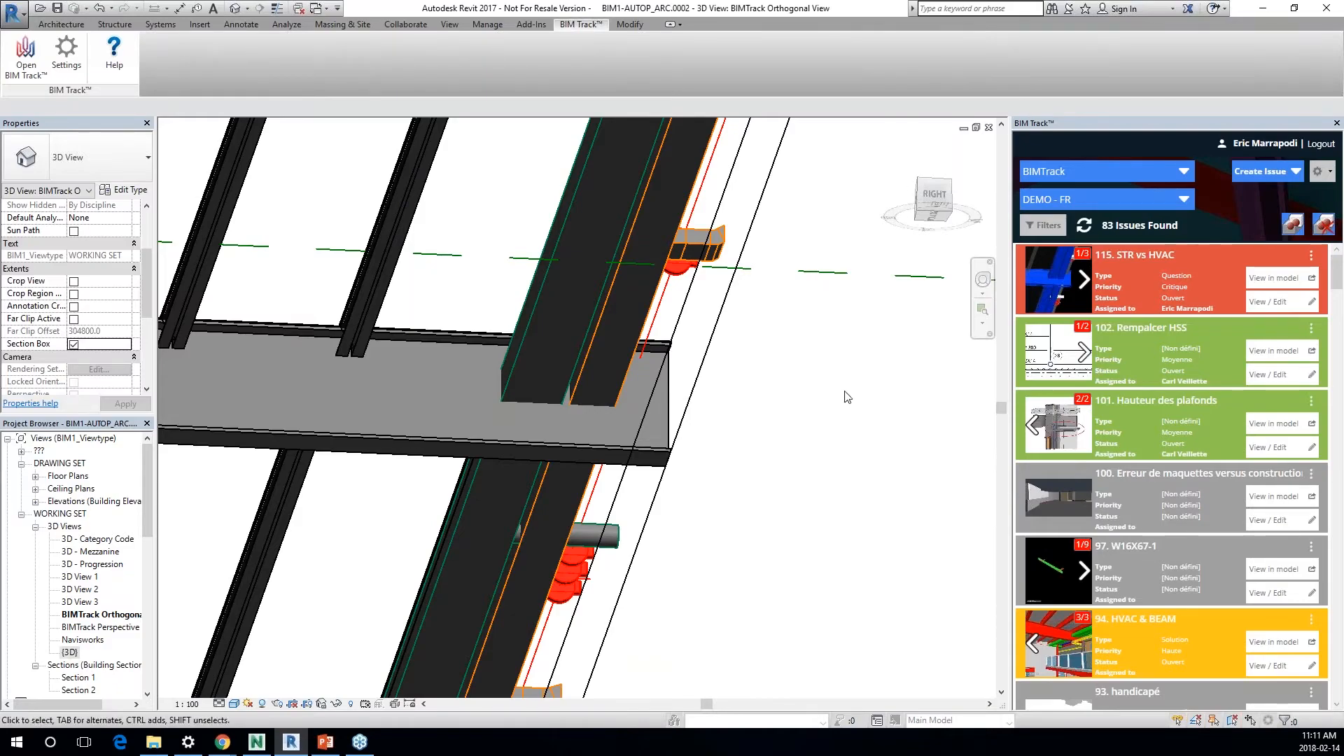
pyautogui.moveTo(380, 429); pyautogui.dragTo(975, 355, button='middle')
pyautogui.scroll(1, 975, 355)
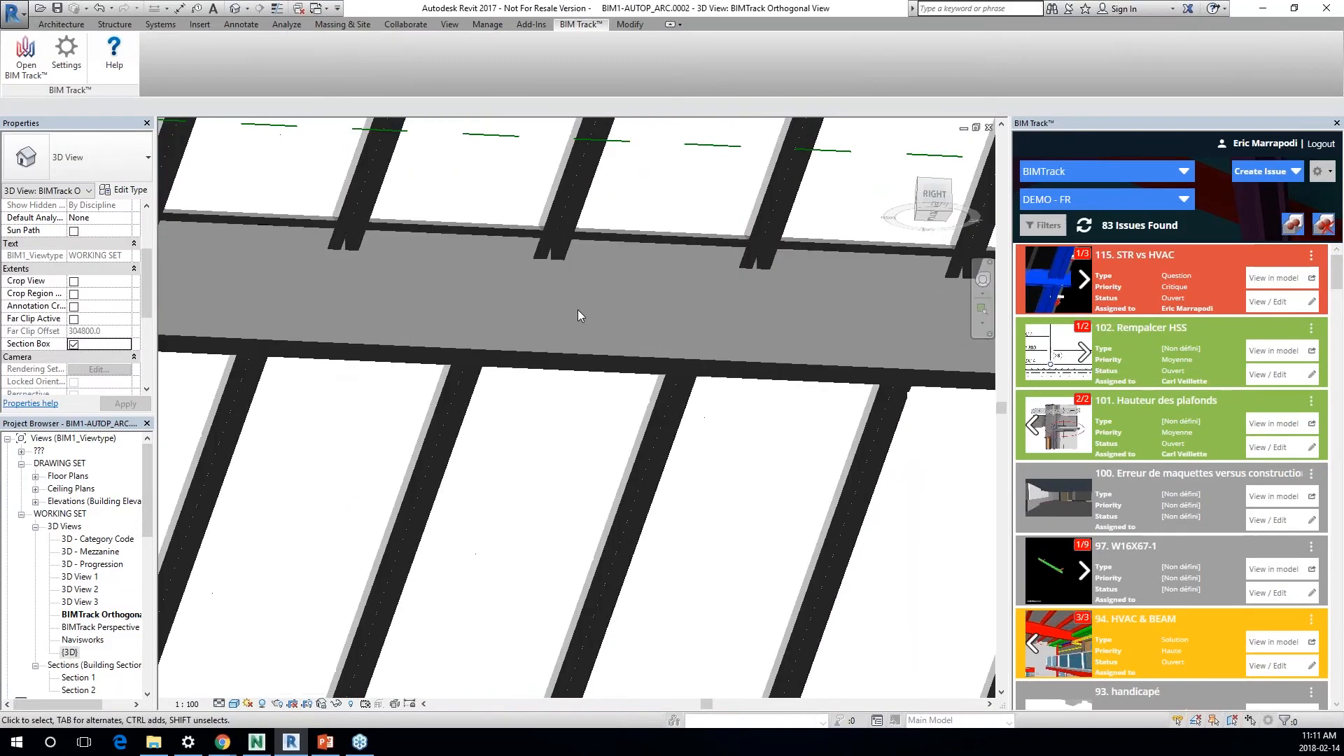
pyautogui.moveTo(308, 303); pyautogui.dragTo(721, 308, button='middle')
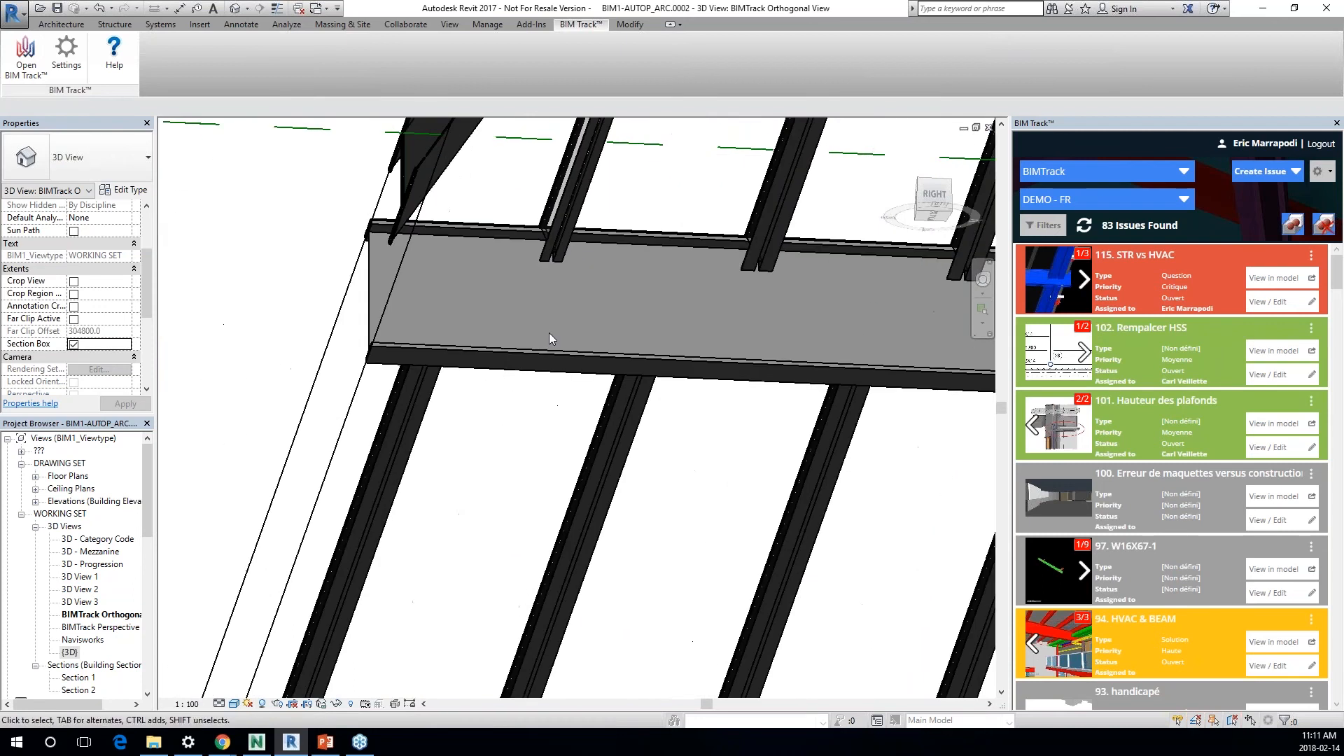
pyautogui.scroll(1, 494, 311)
pyautogui.scroll(4, 495, 311)
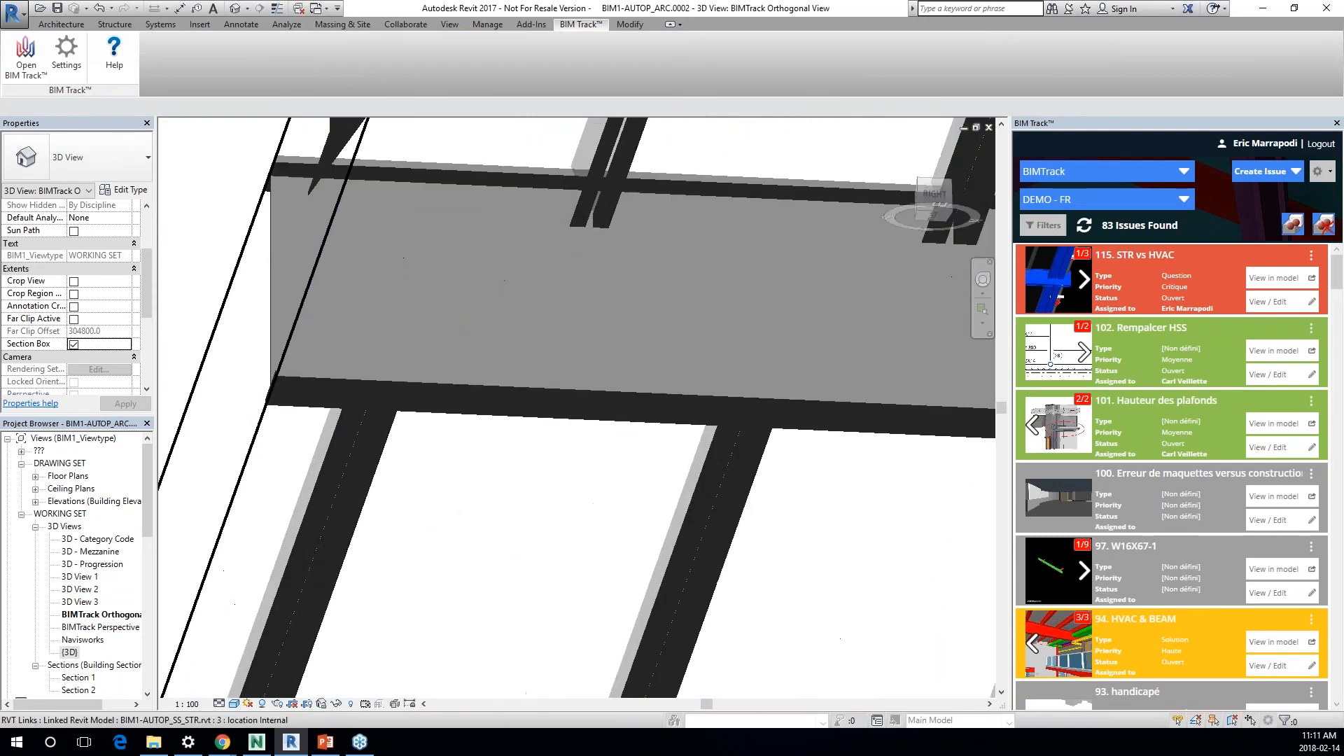
pyautogui.scroll(-3, 608, 328)
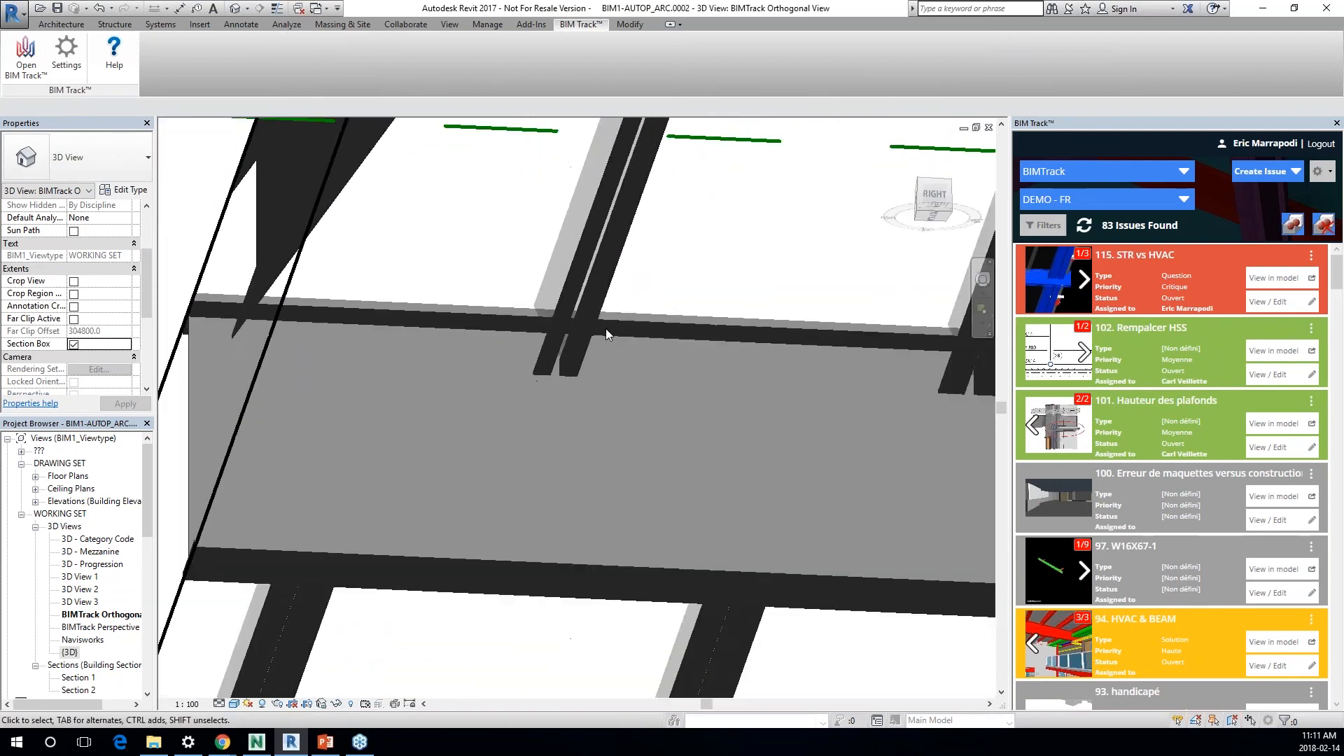
pyautogui.click(1261, 171)
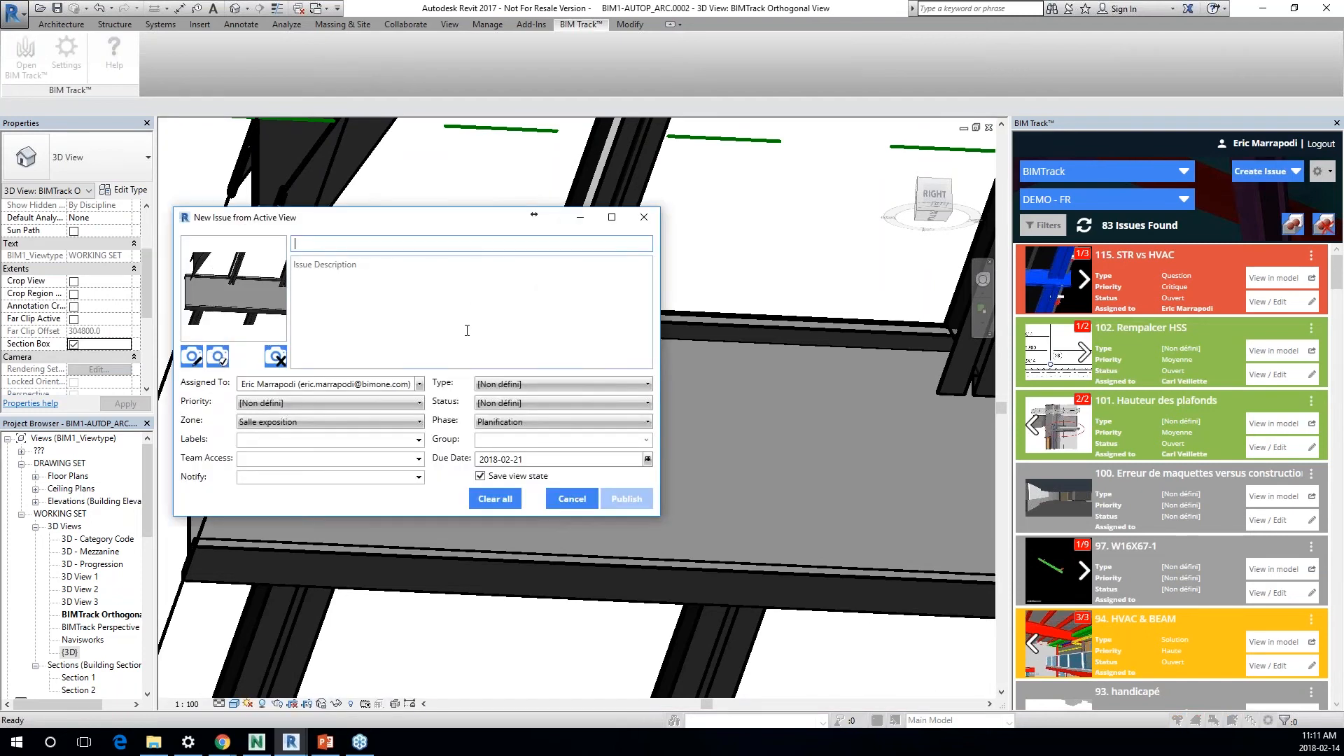
pyautogui.write('titre')
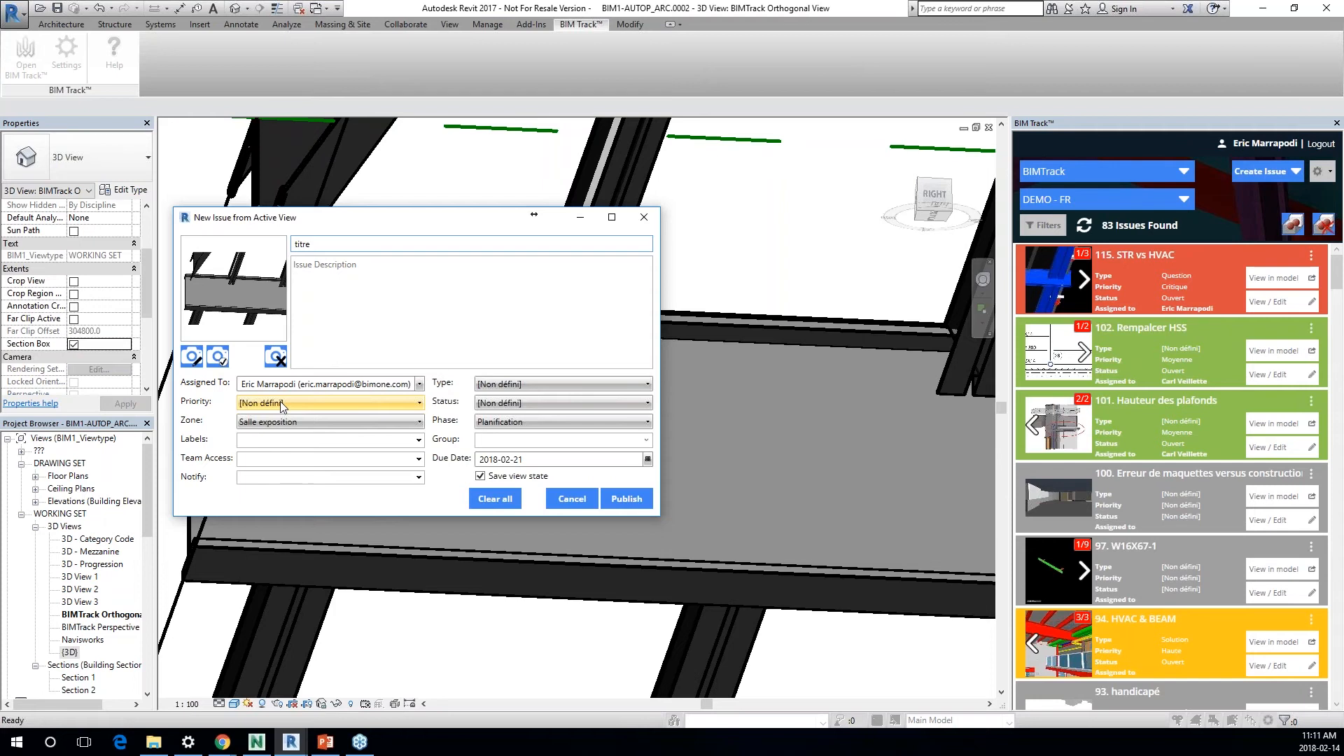
# Step: Mark the joist-to-beam connection on the issue's snapshot with a red rectangle about 268 x 205 px, save the image and publish the issue
pyautogui.click(192, 357)
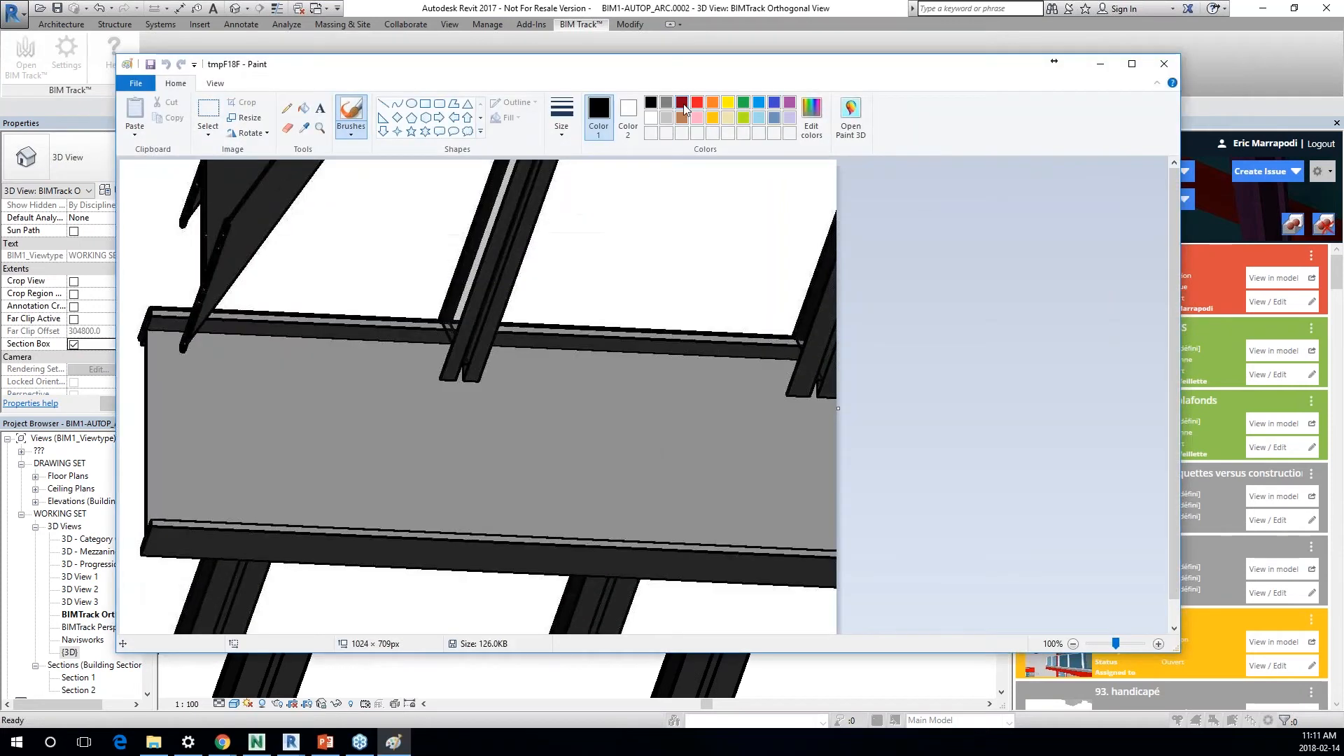
pyautogui.click(696, 105)
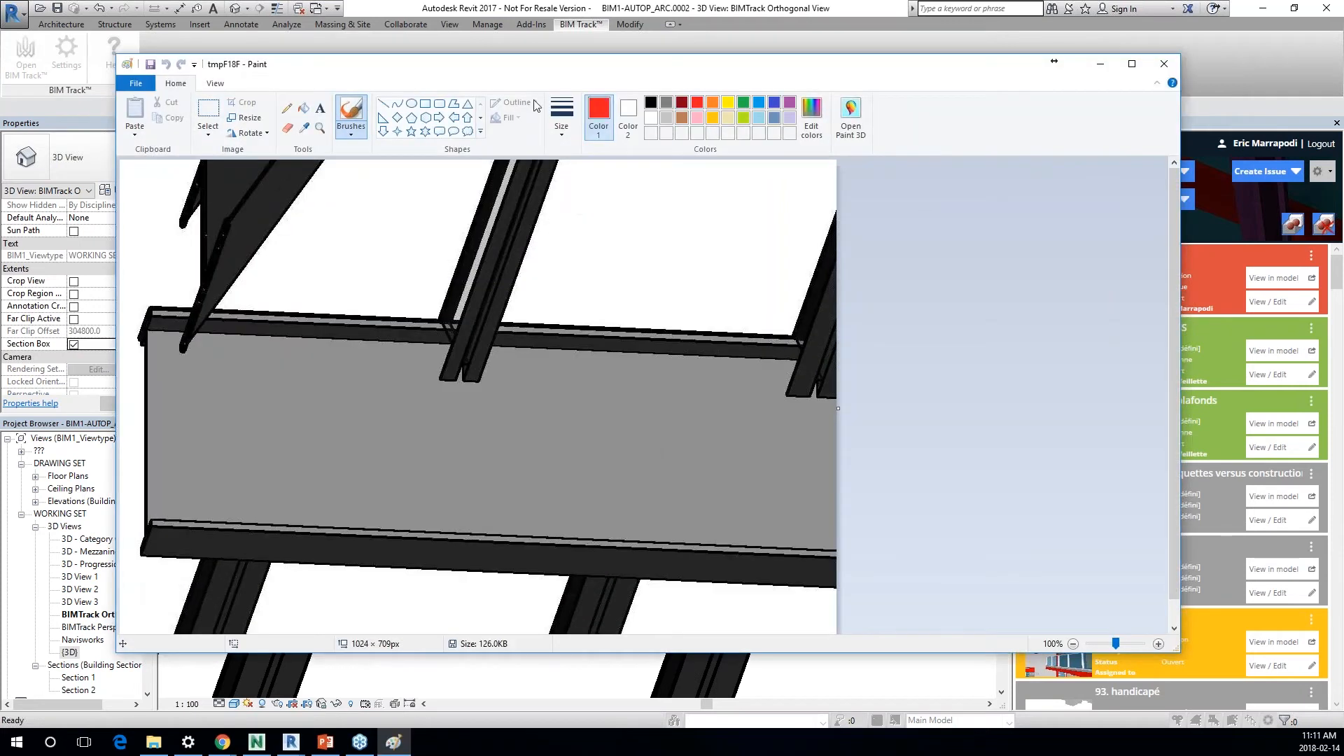
pyautogui.click(425, 103)
pyautogui.moveTo(385, 278); pyautogui.dragTo(575, 420)
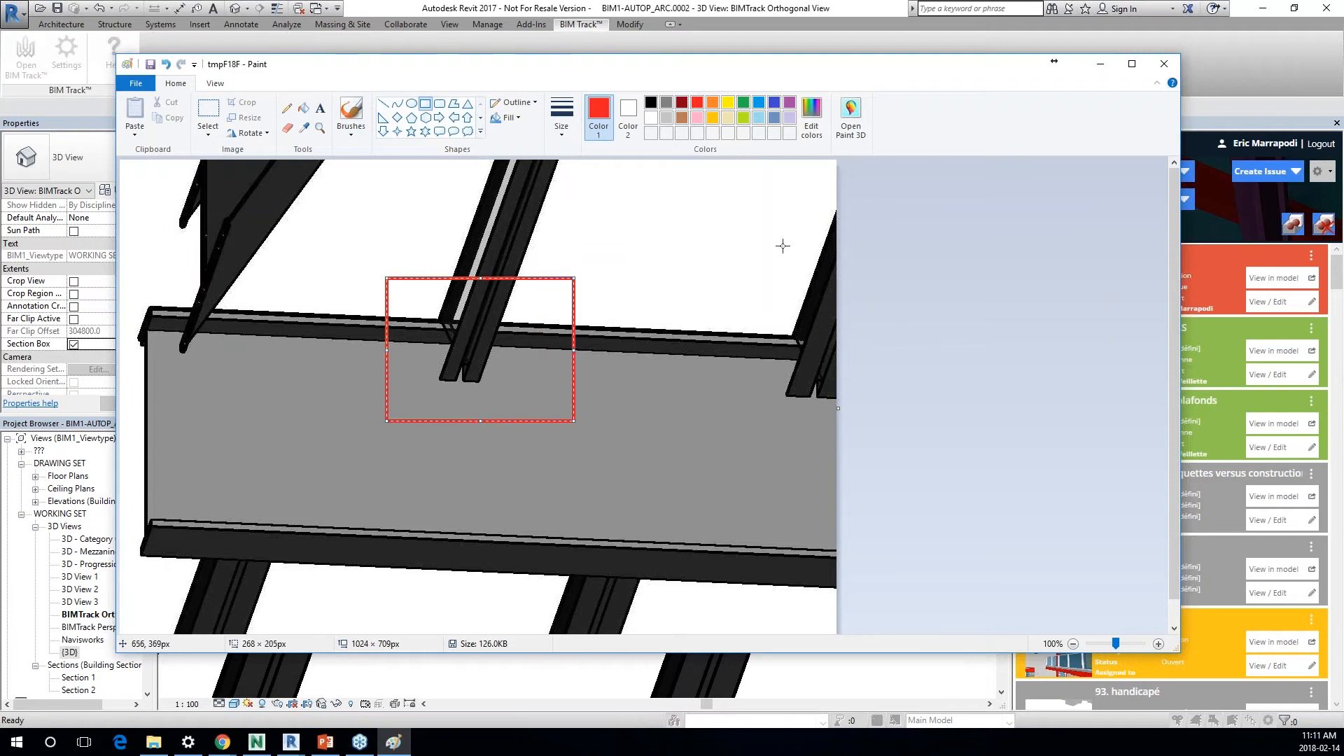
pyautogui.click(1163, 63)
pyautogui.click(606, 453)
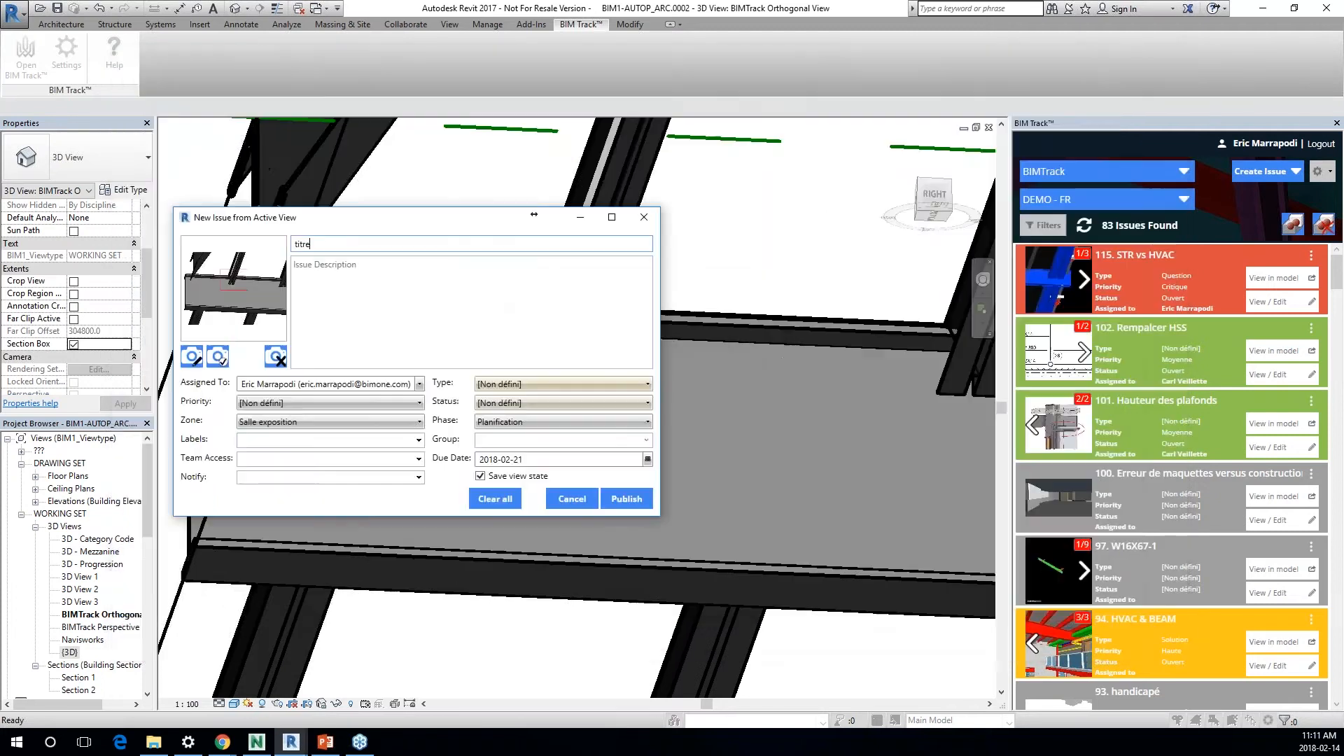
pyautogui.click(619, 495)
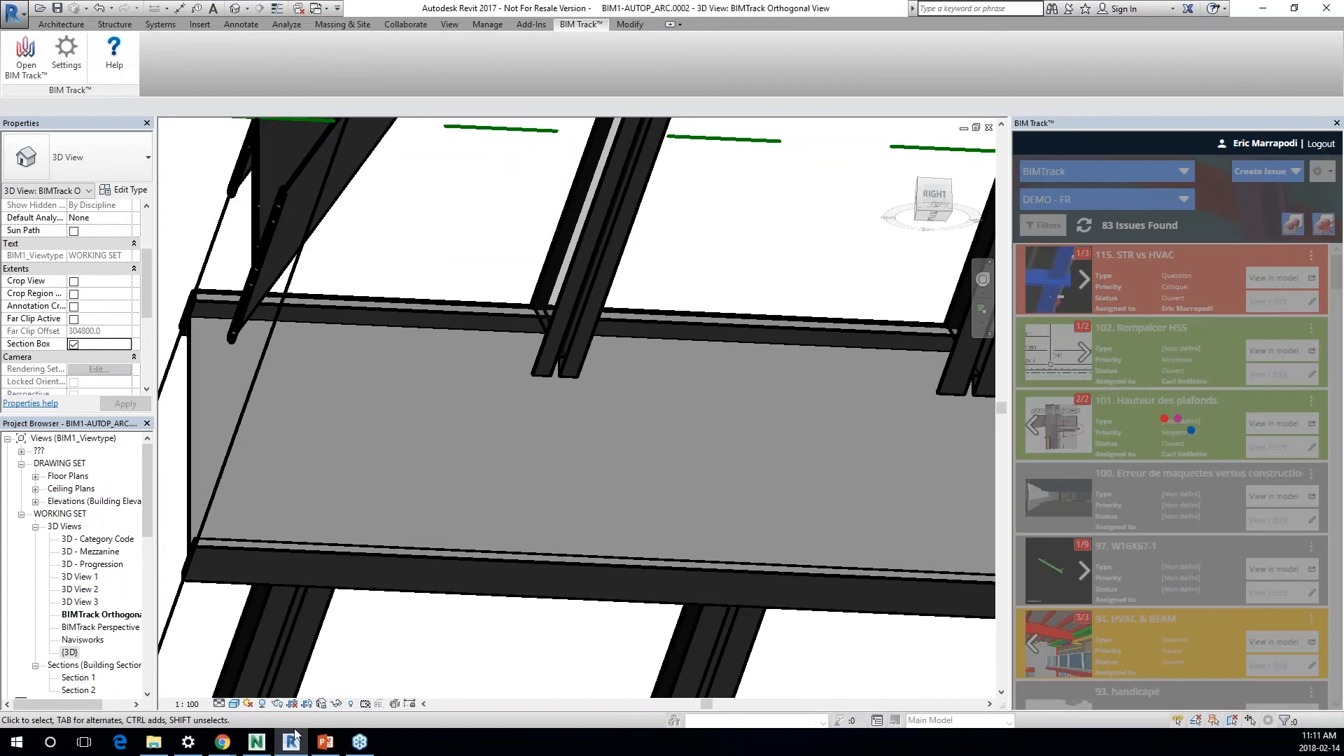
# Step: Switch to Navisworks, refresh the BIM Track issue list and show issue 116, titre, in the model
pyautogui.click(257, 742)
pyautogui.click(1102, 219)
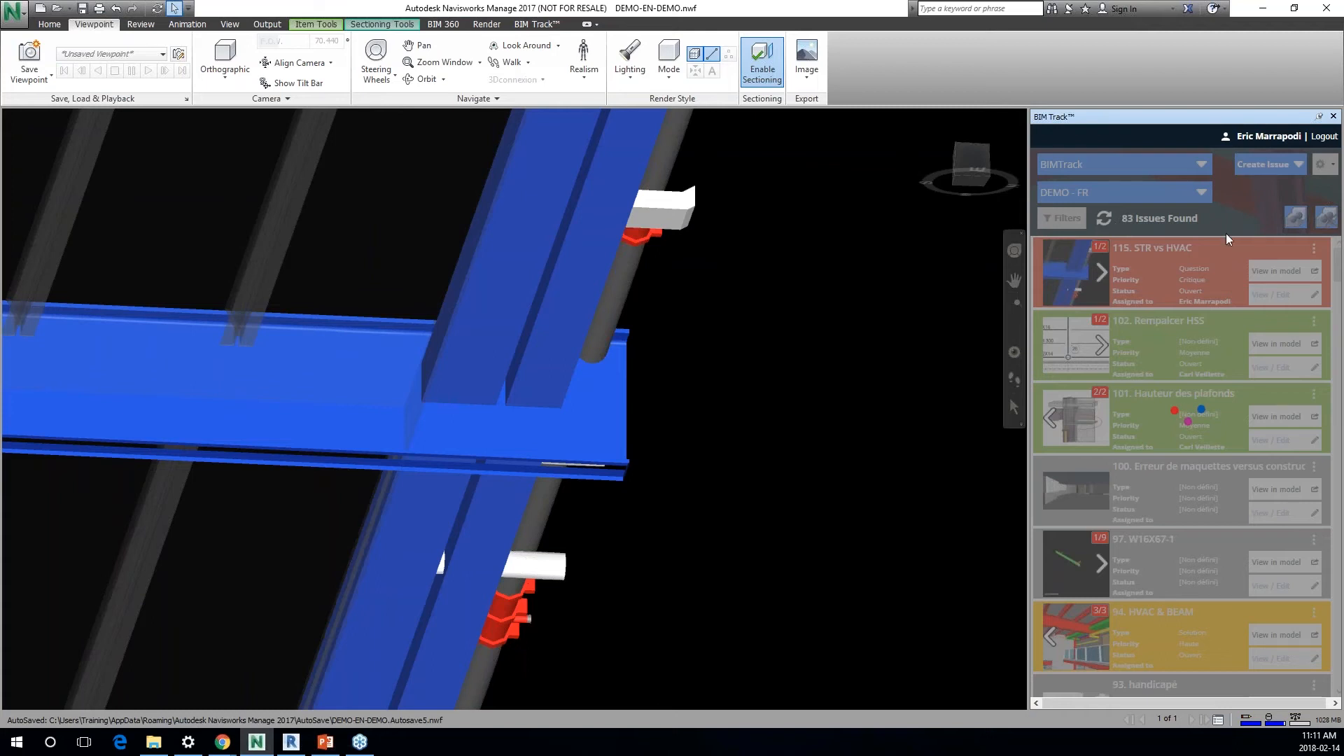
pyautogui.click(1267, 268)
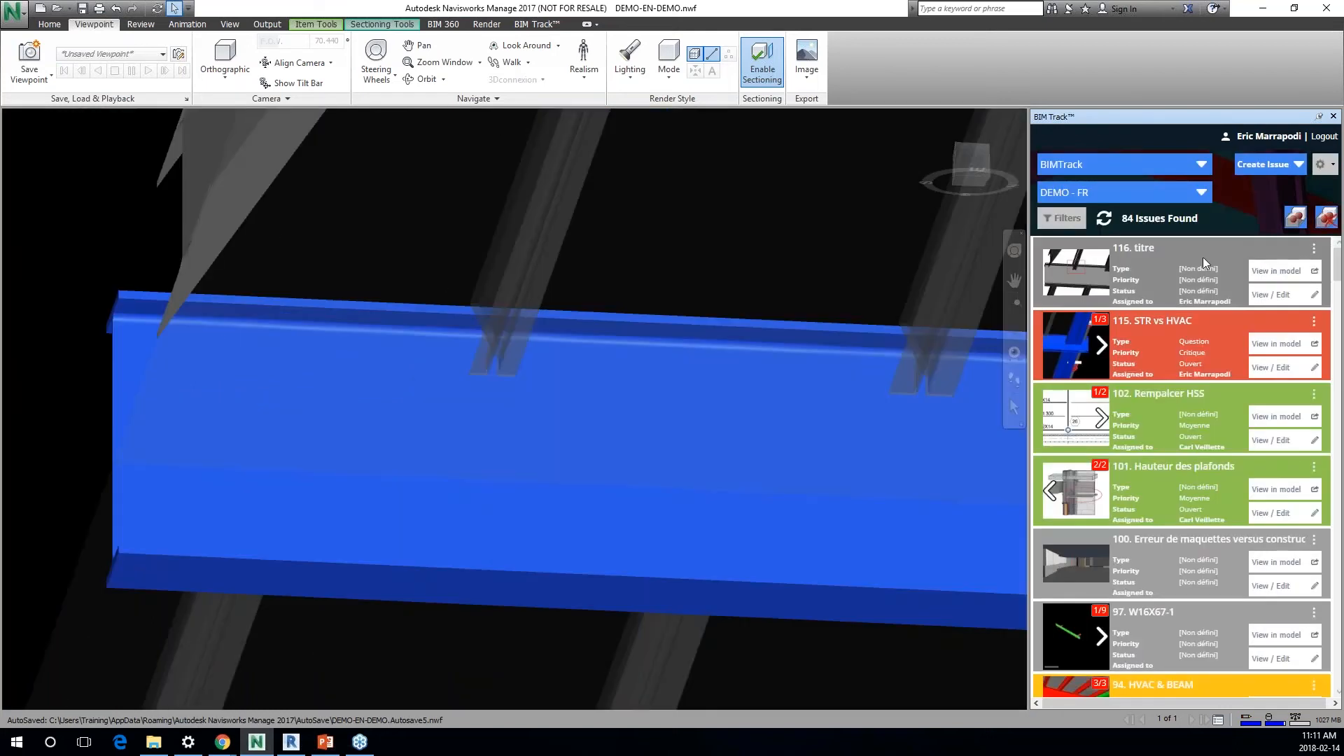
# Step: Preview the marked-up image of issue 116 beside the model view, and close the preview
pyautogui.click(1088, 282)
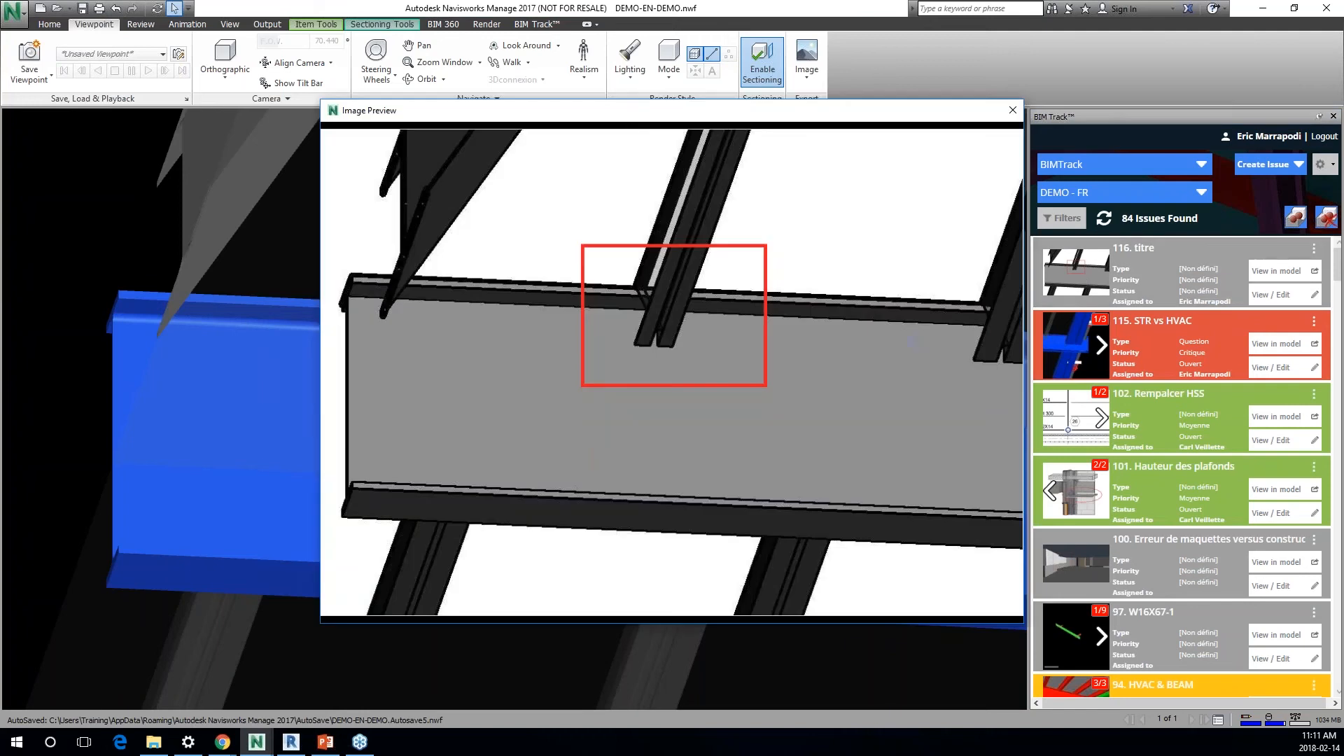
pyautogui.moveTo(647, 117); pyautogui.dragTo(950, 126)
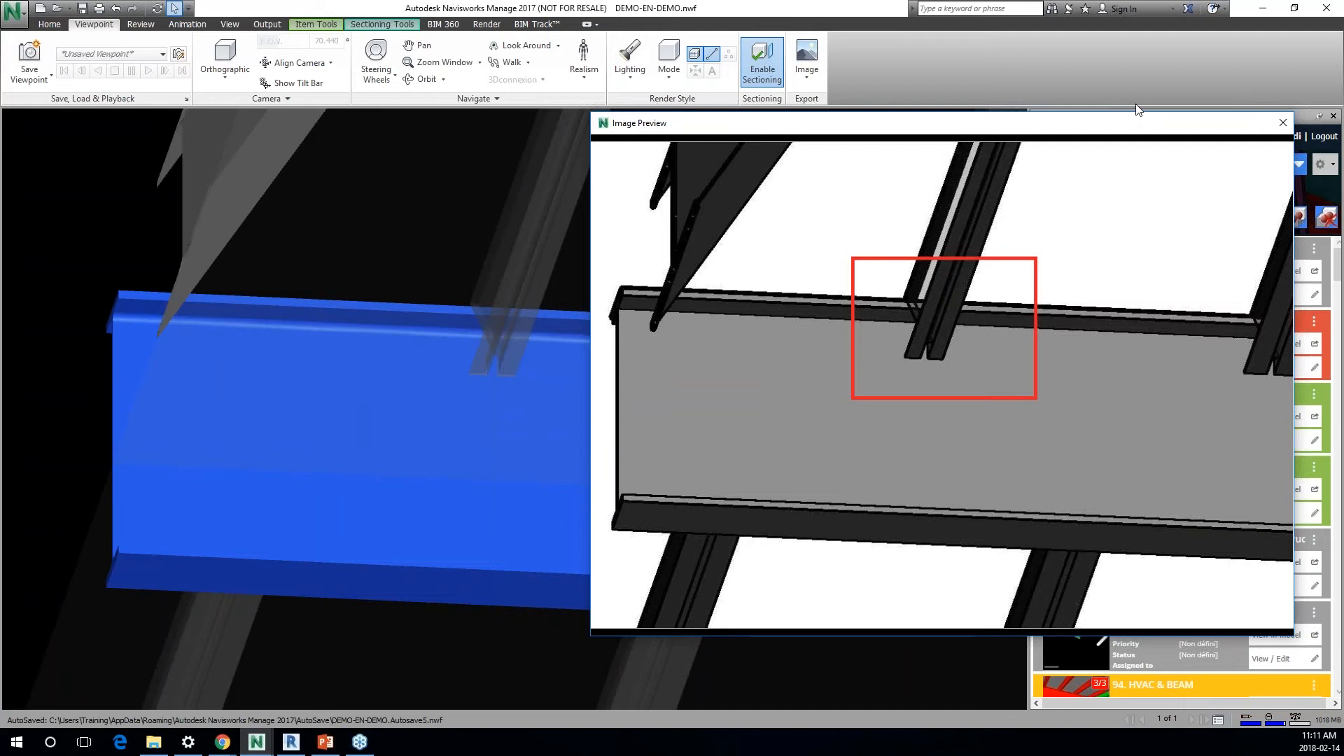
pyautogui.moveTo(1168, 127); pyautogui.dragTo(1167, 149)
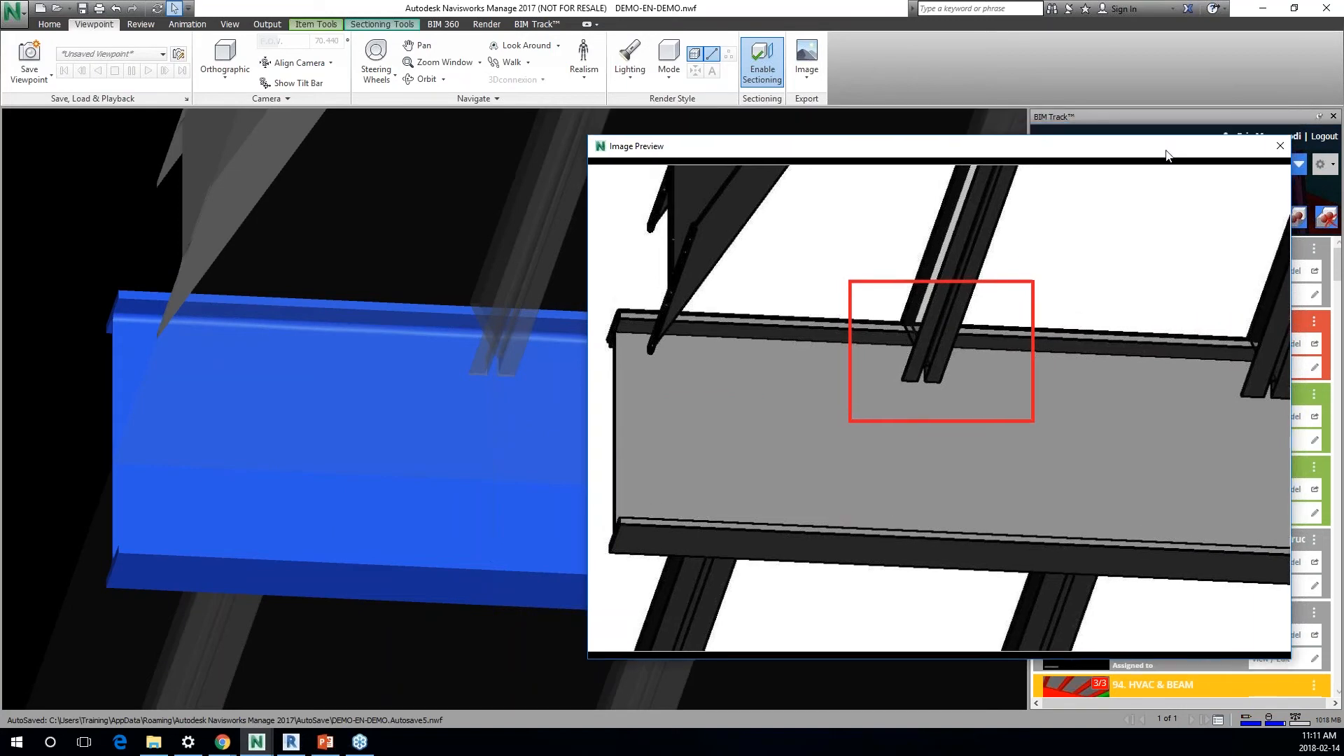
pyautogui.click(1280, 147)
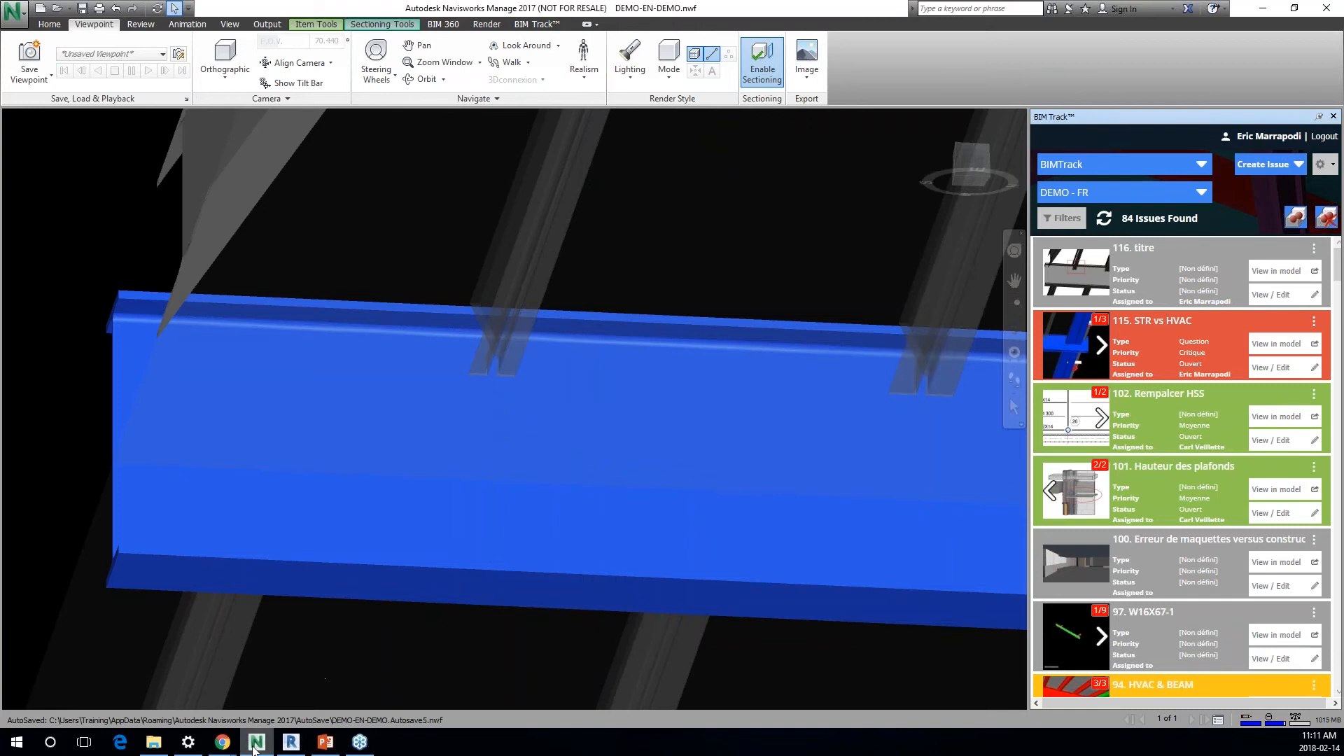
# Step: Switch to the BIM Track web page in Chrome and show the 3D model viewer of the DEMO - FR project
pyautogui.click(228, 747)
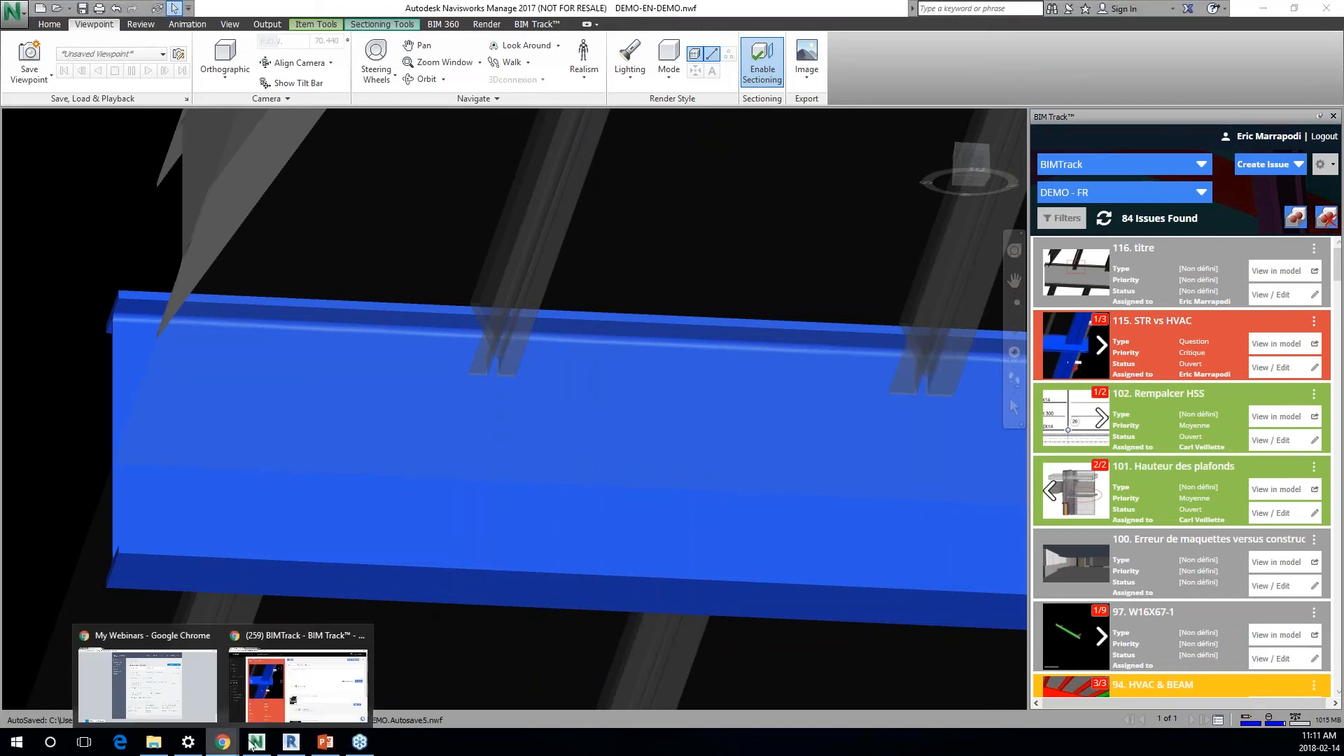
pyautogui.click(269, 708)
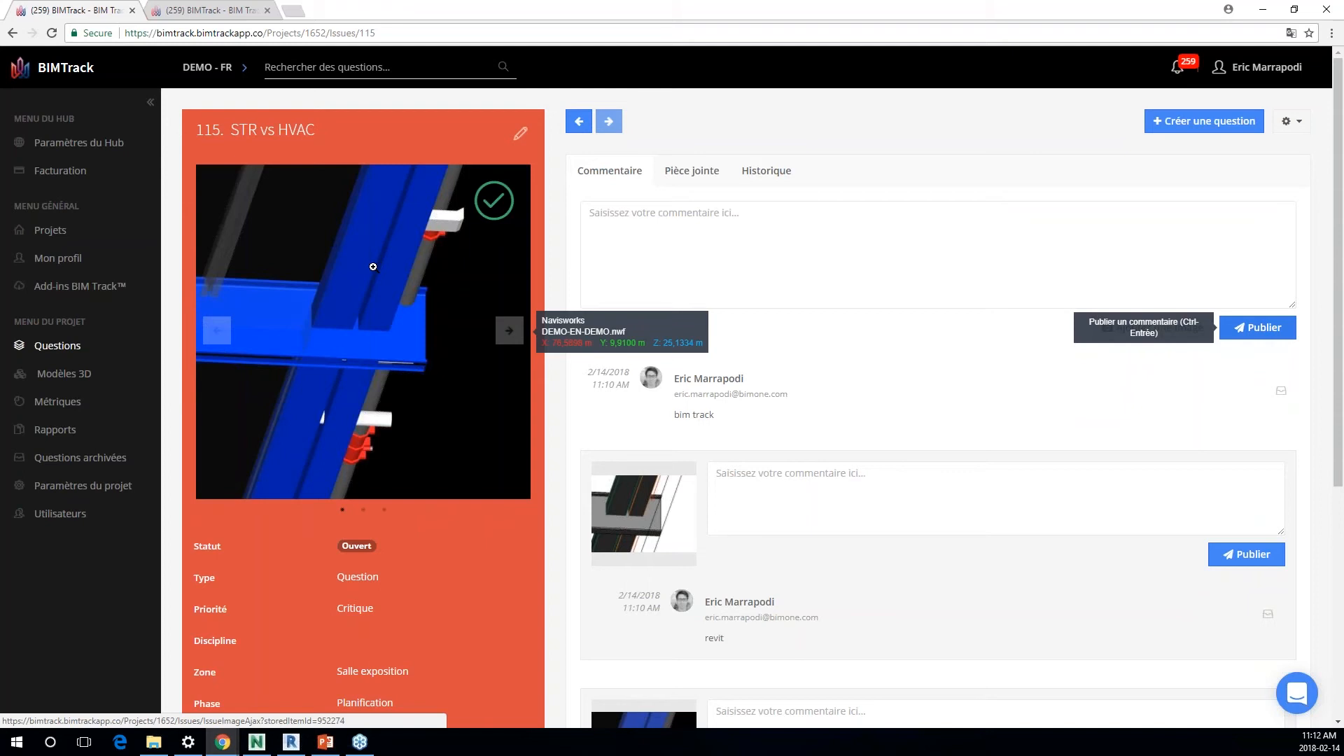
pyautogui.click(374, 267)
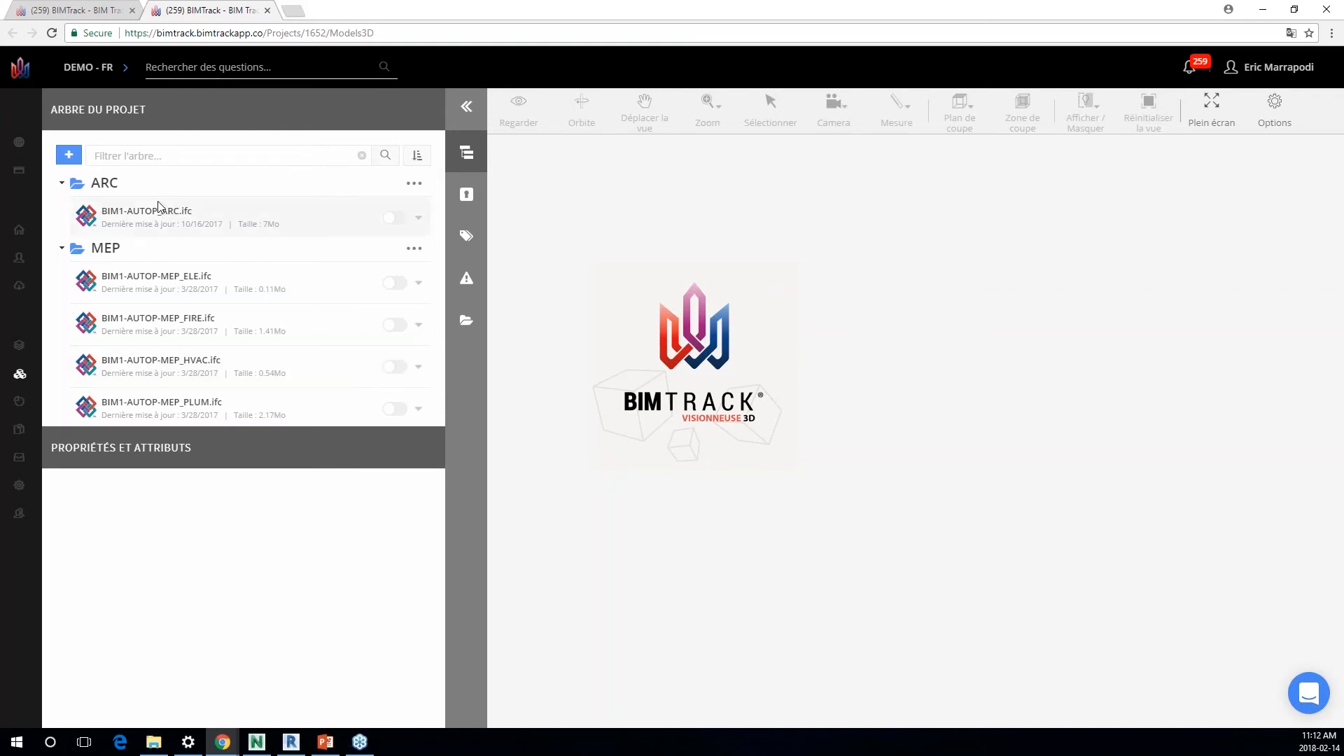
# Step: Examine the options for adding IFC files or folders, the project tree and the file management list
pyautogui.click(68, 155)
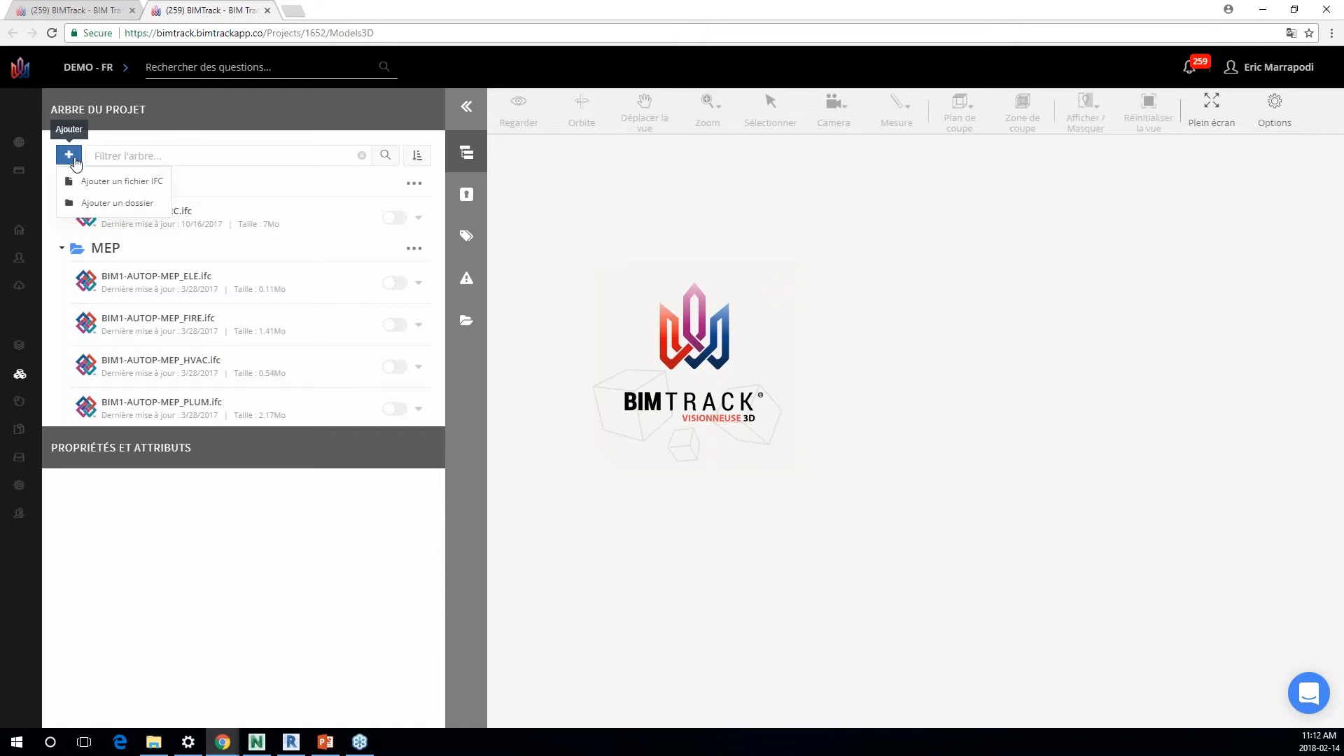
pyautogui.click(70, 157)
pyautogui.scroll(-3, 140, 343)
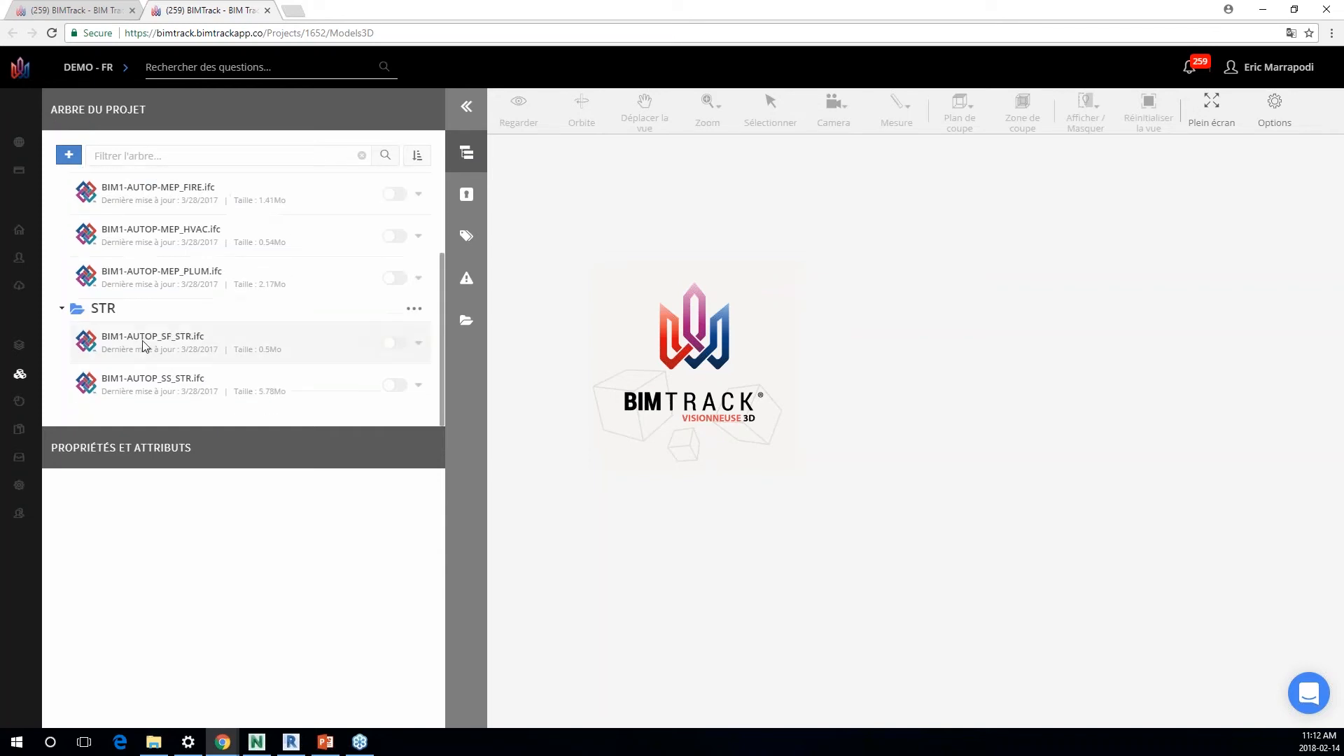
pyautogui.scroll(3, 136, 345)
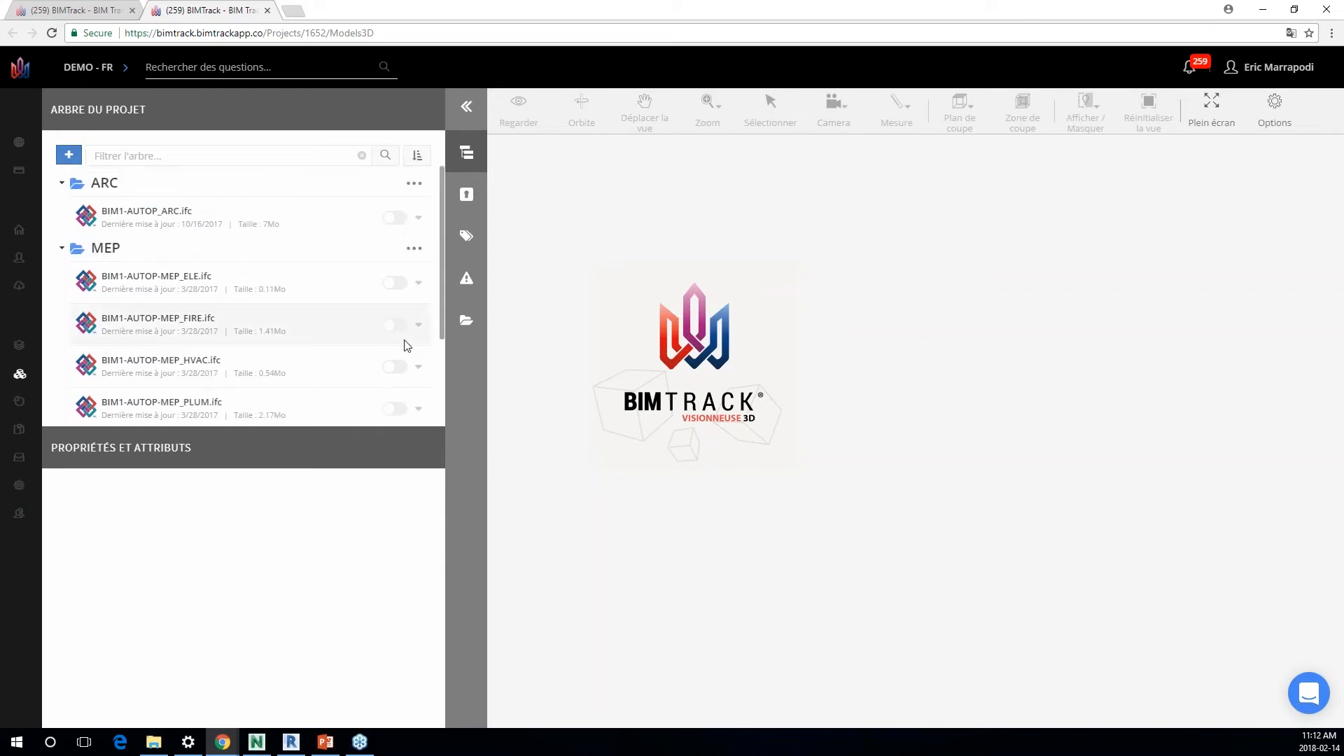
pyautogui.click(469, 320)
pyautogui.moveTo(83, 231)
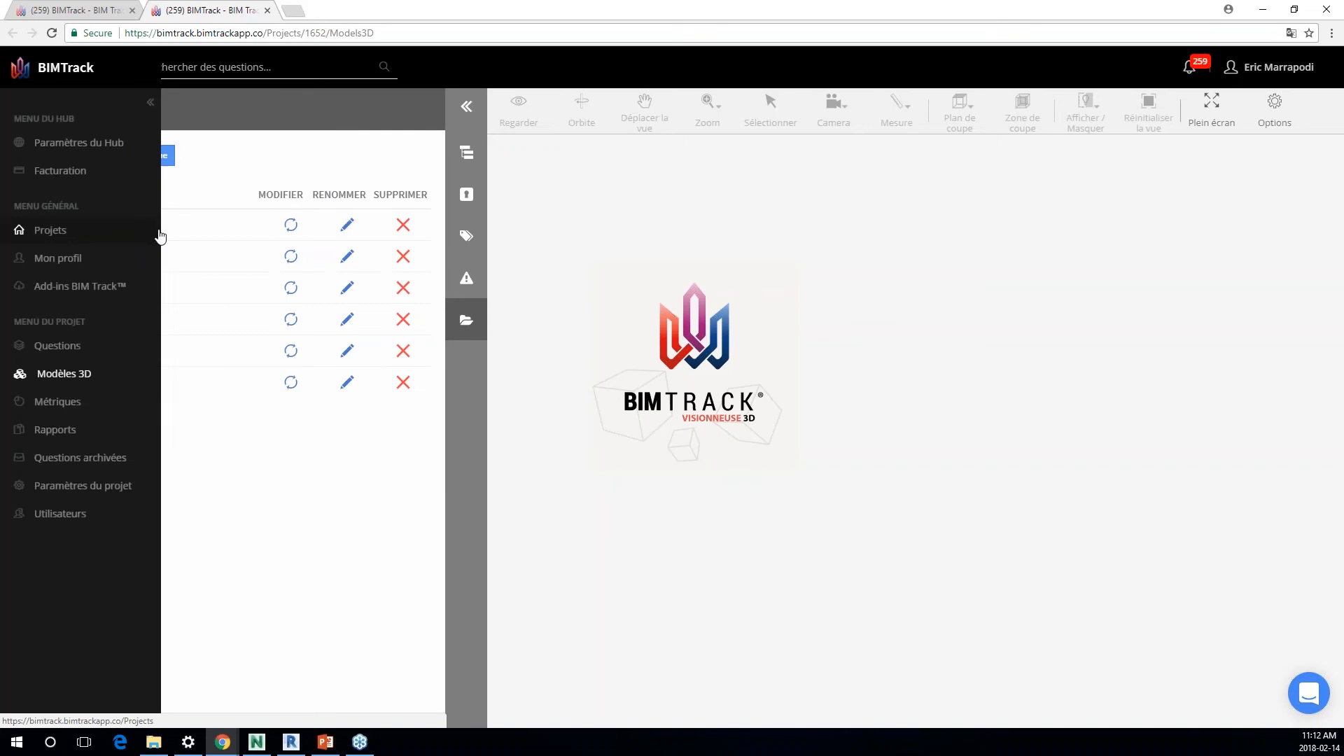
pyautogui.click(467, 153)
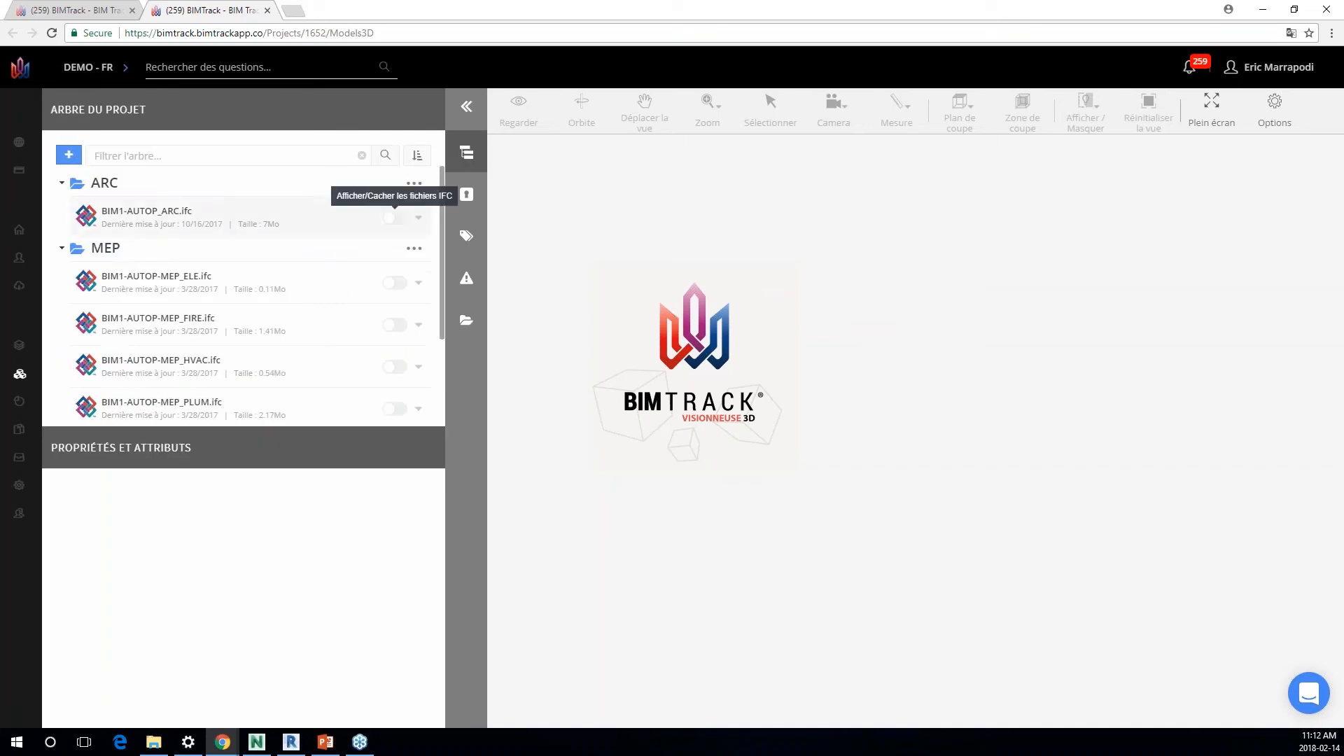
# Step: Display all the IFC files in the viewer: the ARC model, the ELE, FIRE, HVAC and PLUM models, and both STR models
pyautogui.click(394, 218)
pyautogui.click(396, 305)
pyautogui.scroll(-2, 396, 306)
pyautogui.click(394, 194)
pyautogui.click(394, 257)
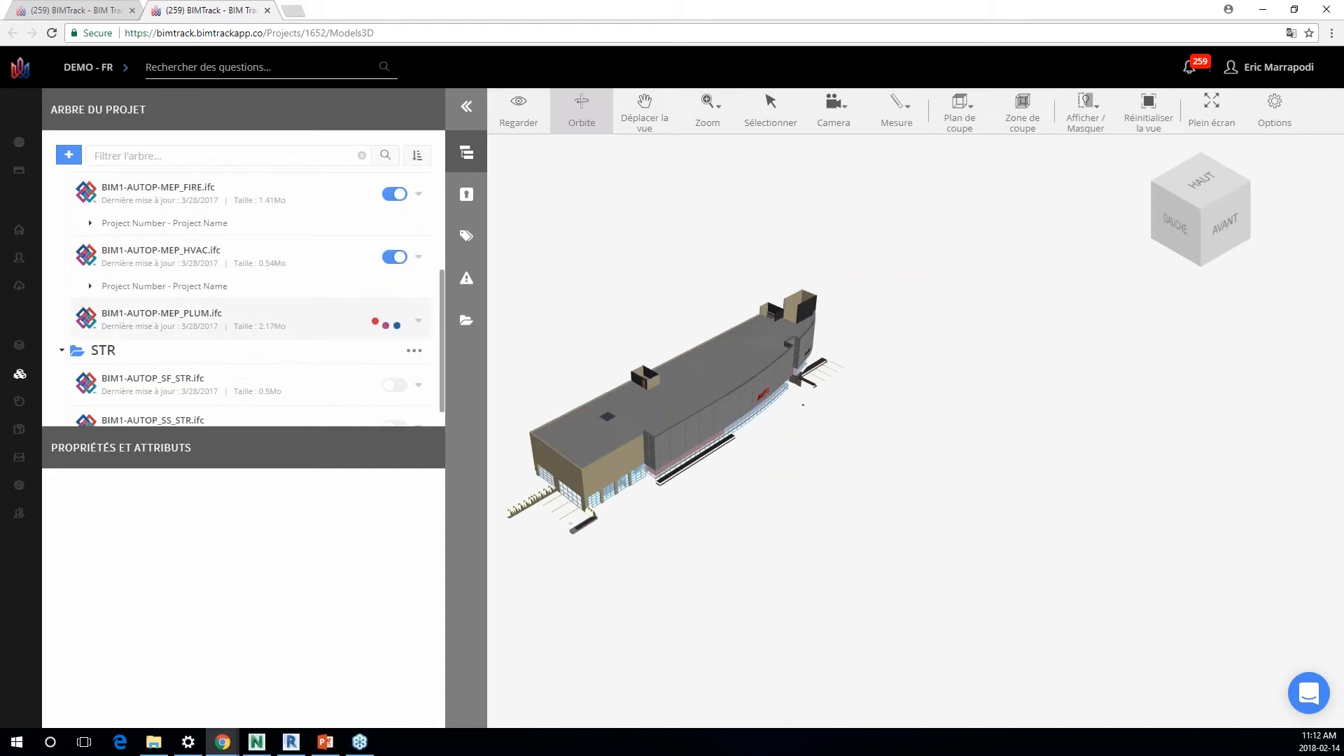
pyautogui.click(393, 320)
pyautogui.scroll(-1, 393, 320)
pyautogui.click(394, 343)
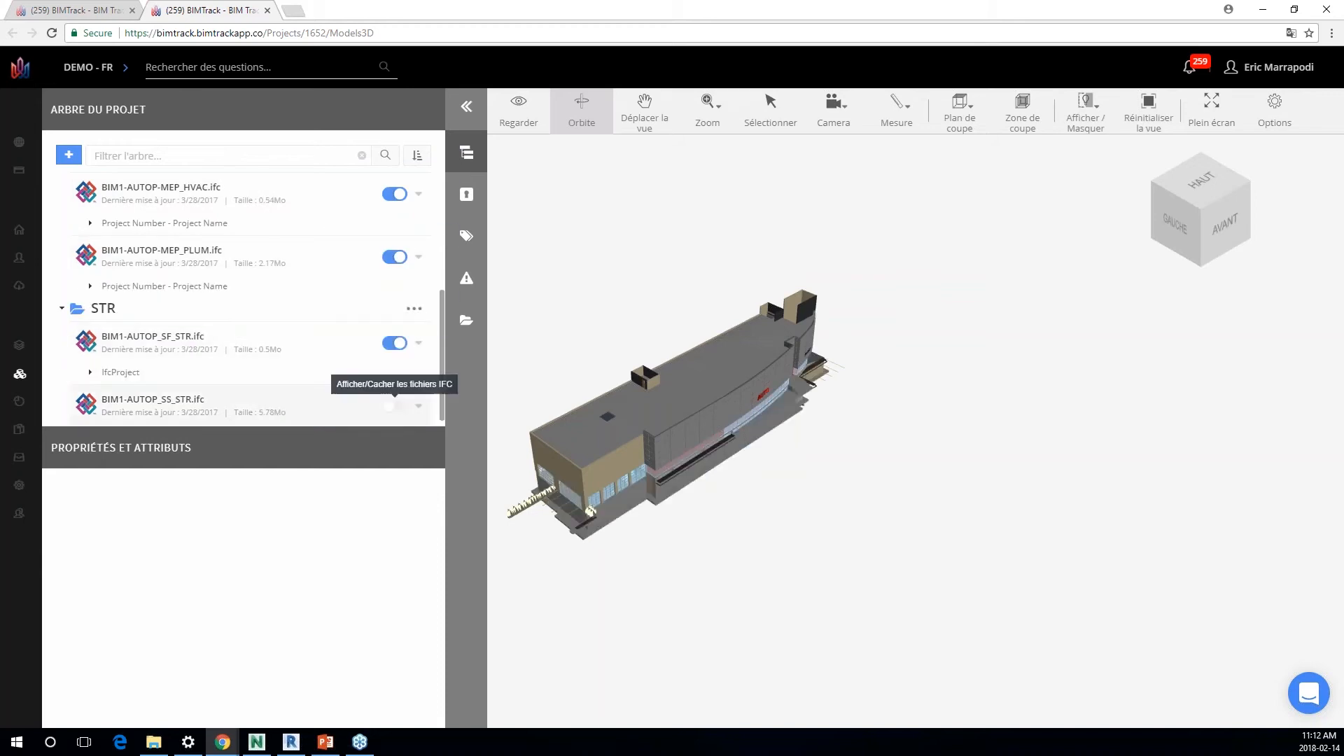
pyautogui.click(397, 396)
pyautogui.scroll(3, 390, 238)
# Step: Review the viewer's spaces and element categories, and return to the project tree
pyautogui.click(469, 194)
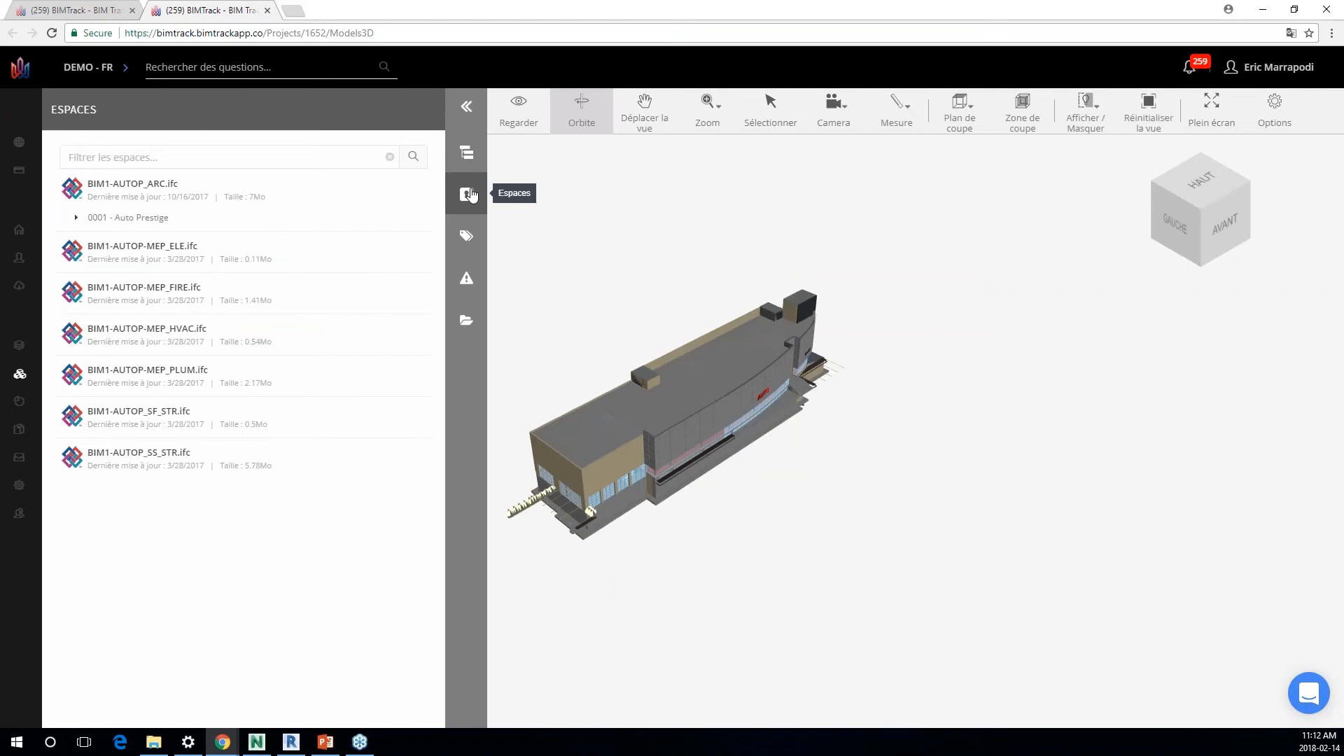
pyautogui.click(467, 238)
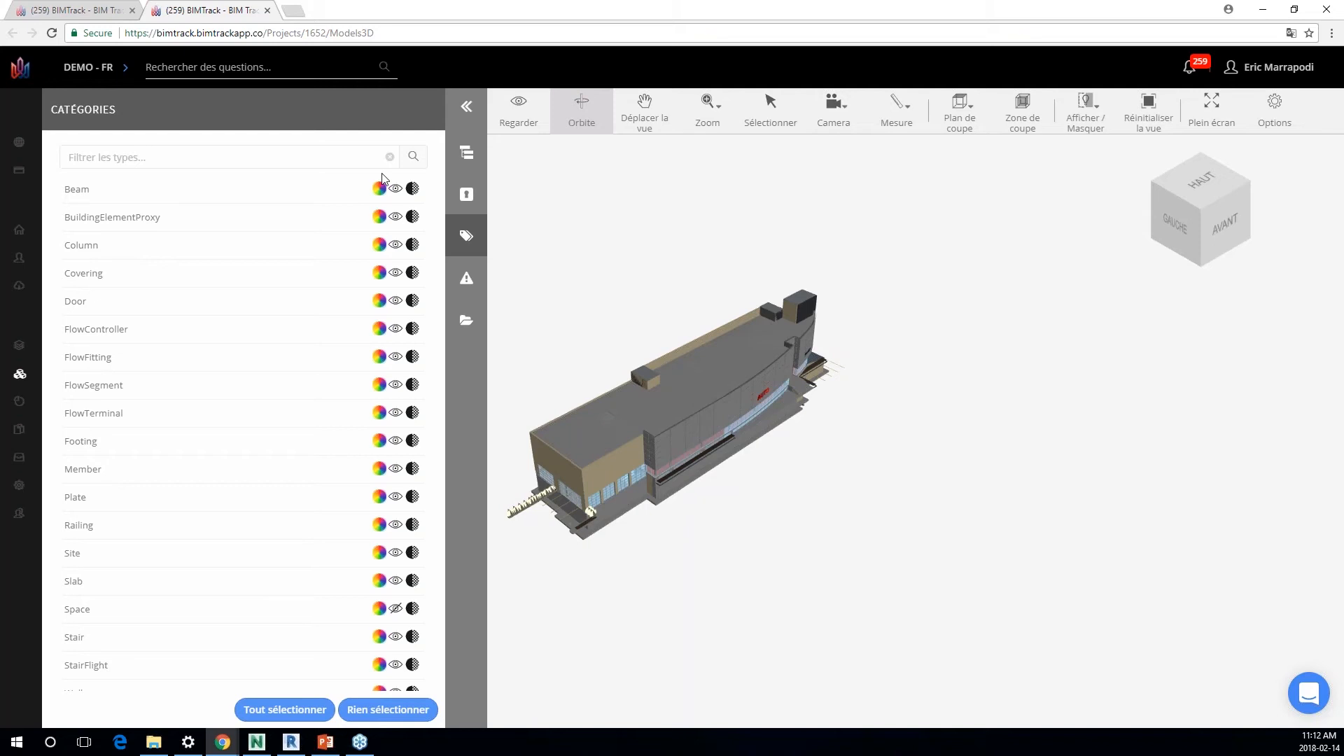
pyautogui.click(467, 152)
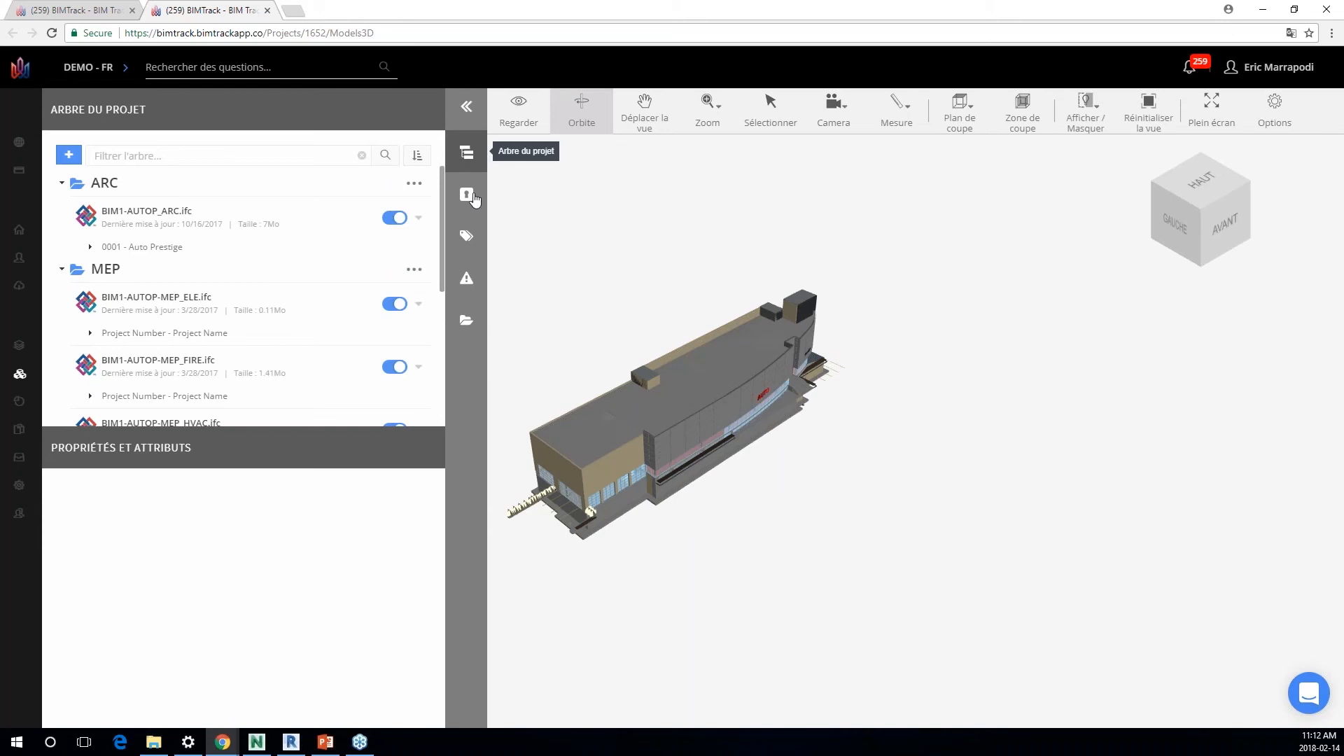
# Step: Open issue 116, titre, in the 3D viewer, and return to the issue list to open issue 115, STR vs HVAC
pyautogui.click(468, 283)
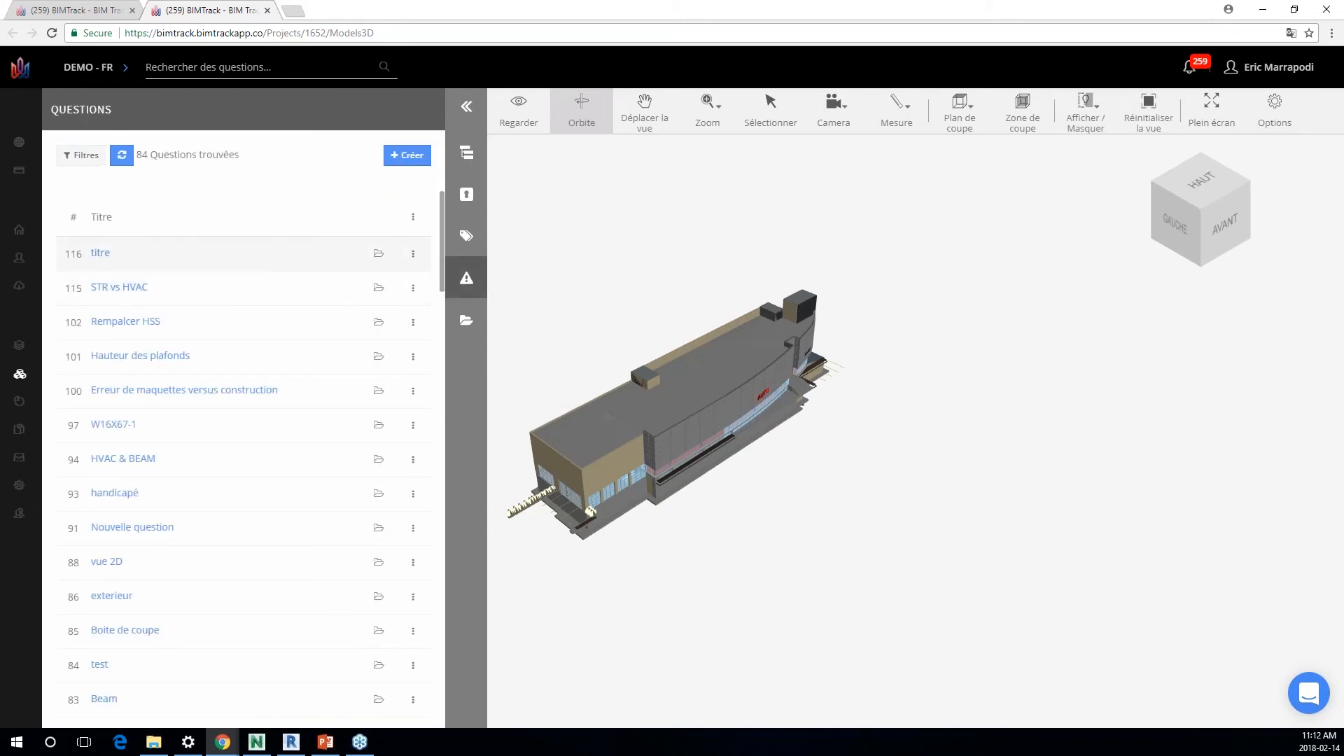
pyautogui.moveTo(18, 345)
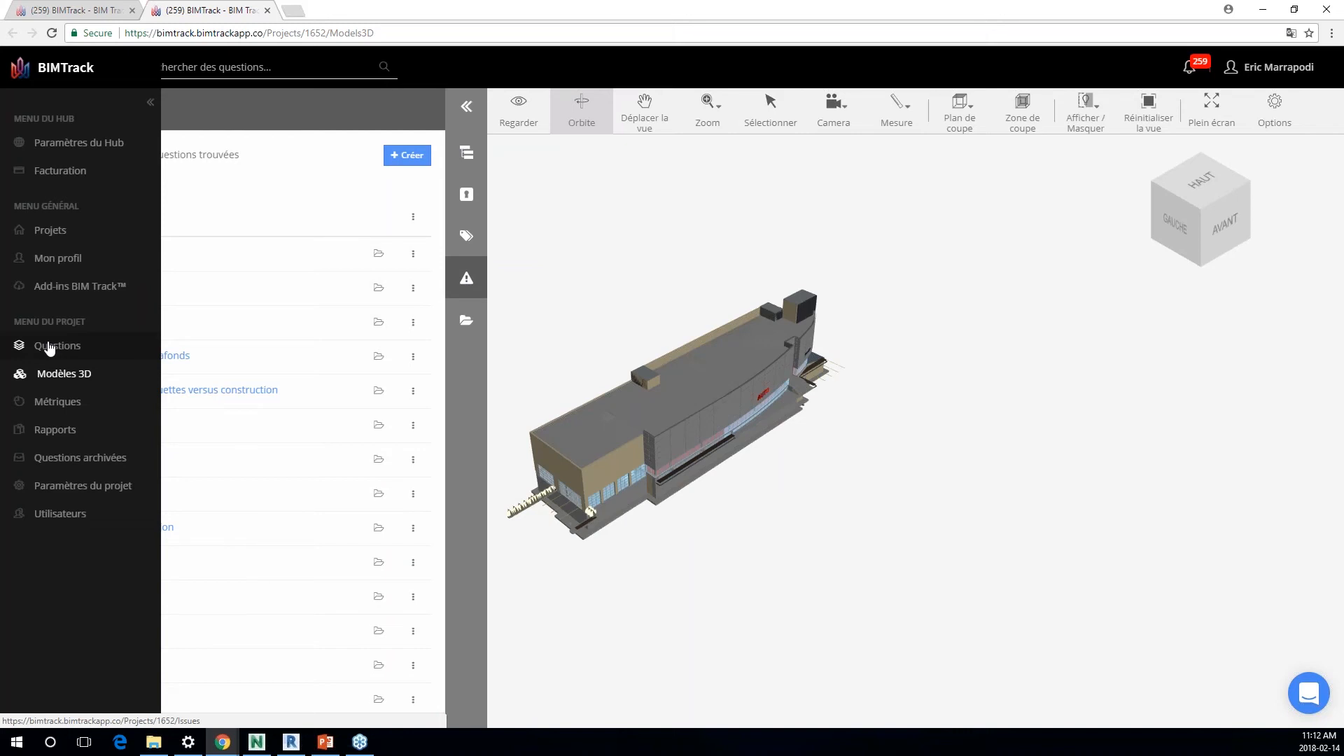
pyautogui.click(107, 257)
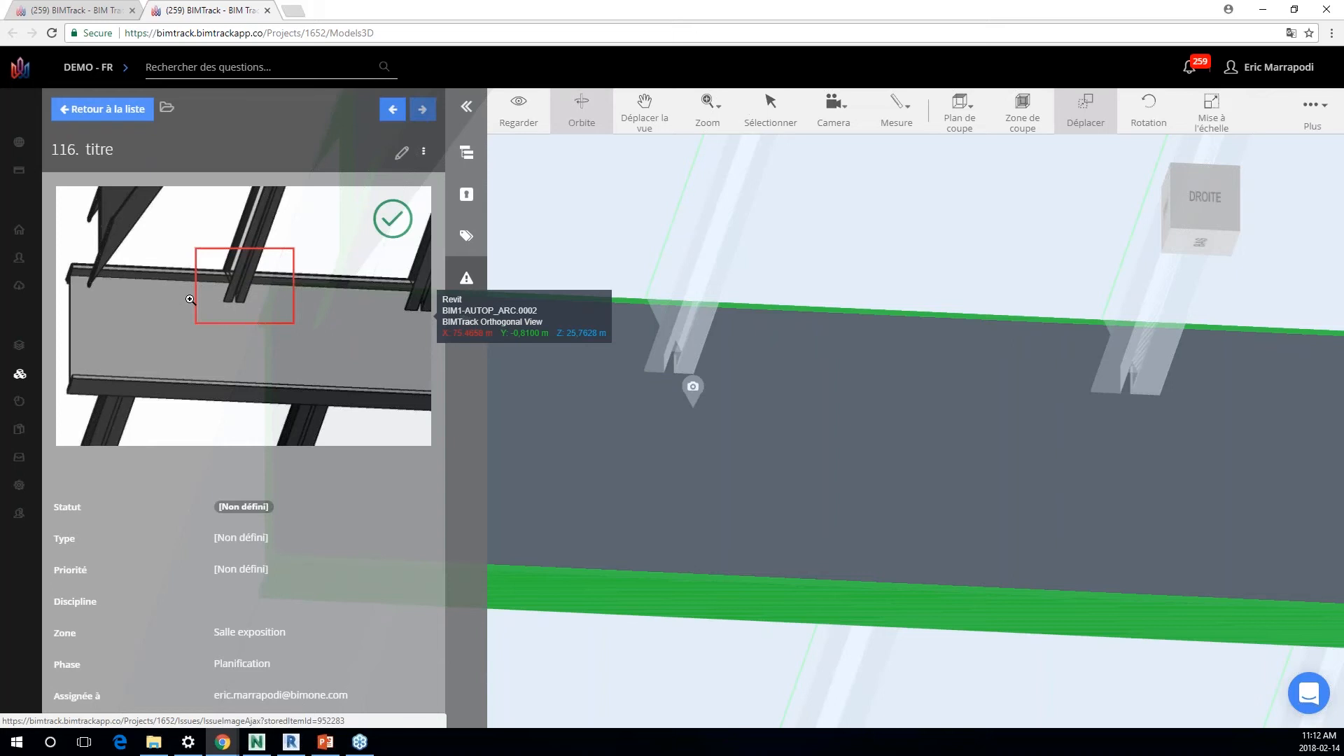
pyautogui.click(102, 109)
pyautogui.click(120, 288)
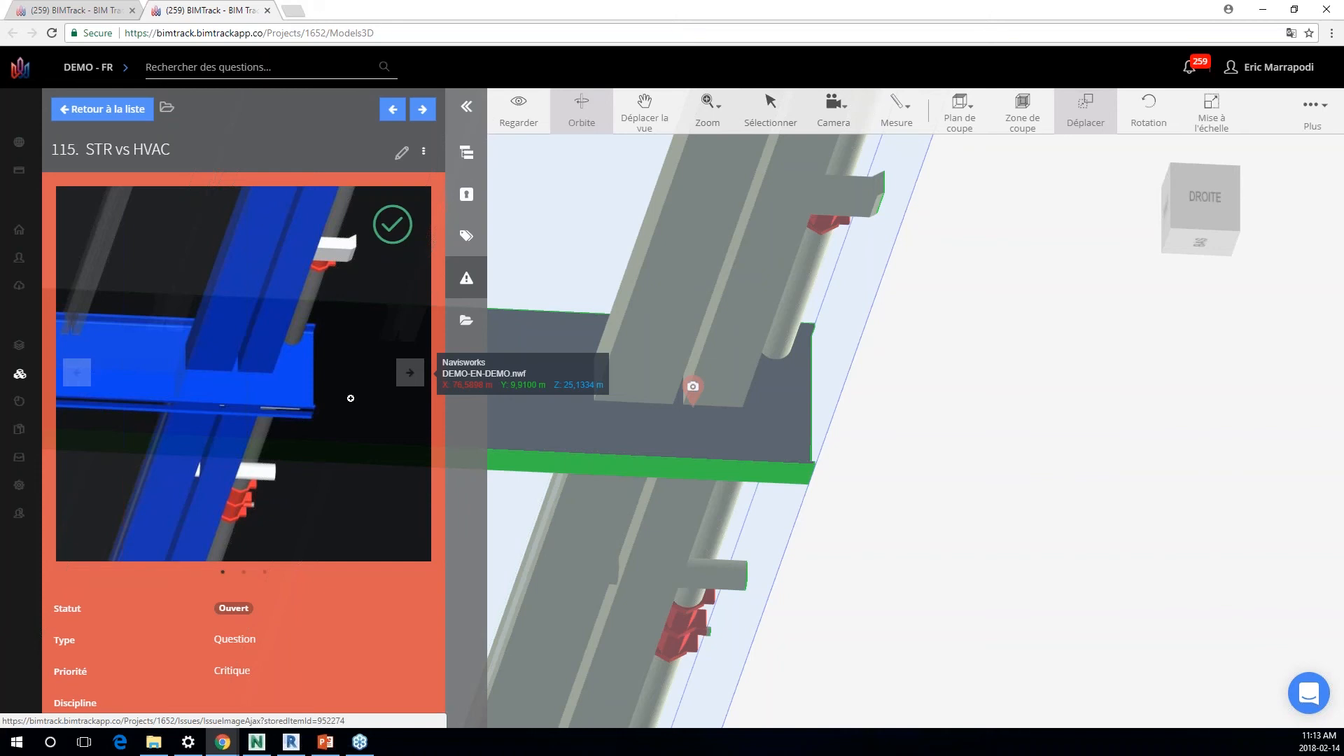
# Step: Reset the 3D viewer to show the whole building and set the camera to Perspective
pyautogui.scroll(-5, 966, 294)
pyautogui.click(1313, 112)
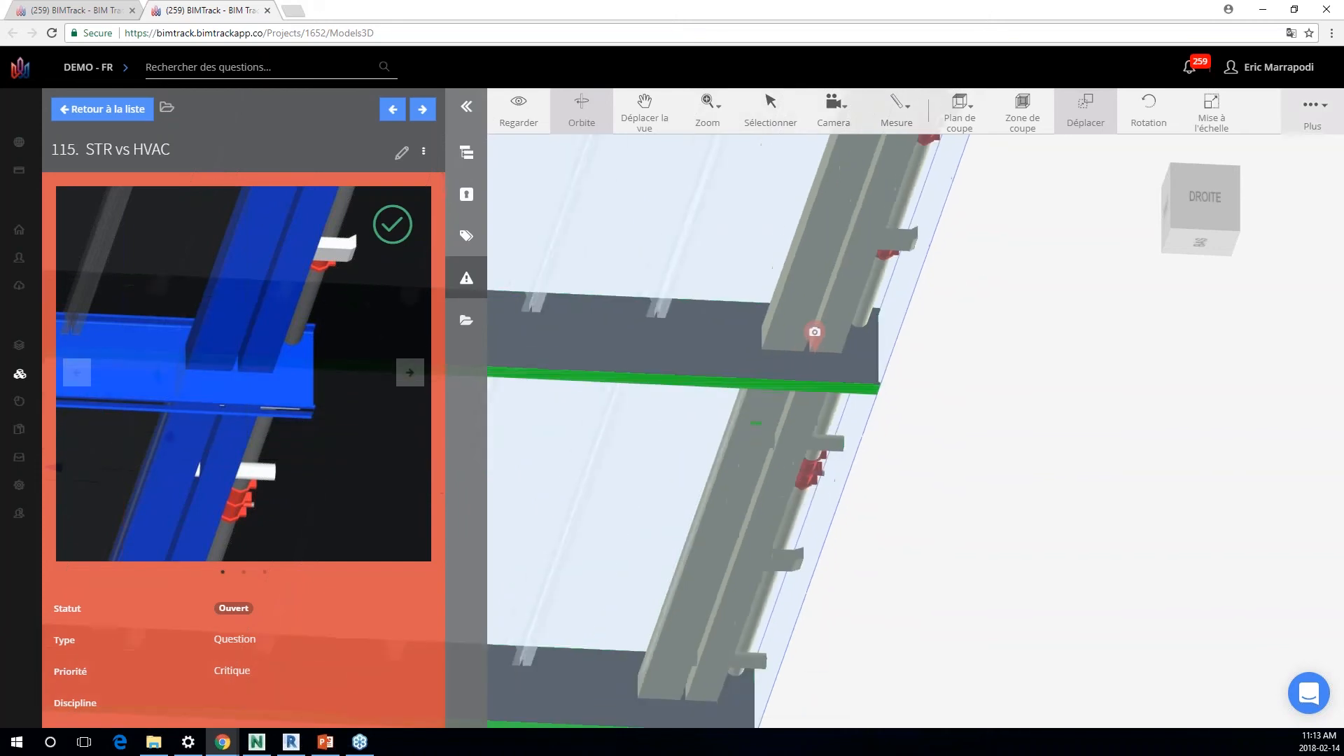
pyautogui.click(1278, 213)
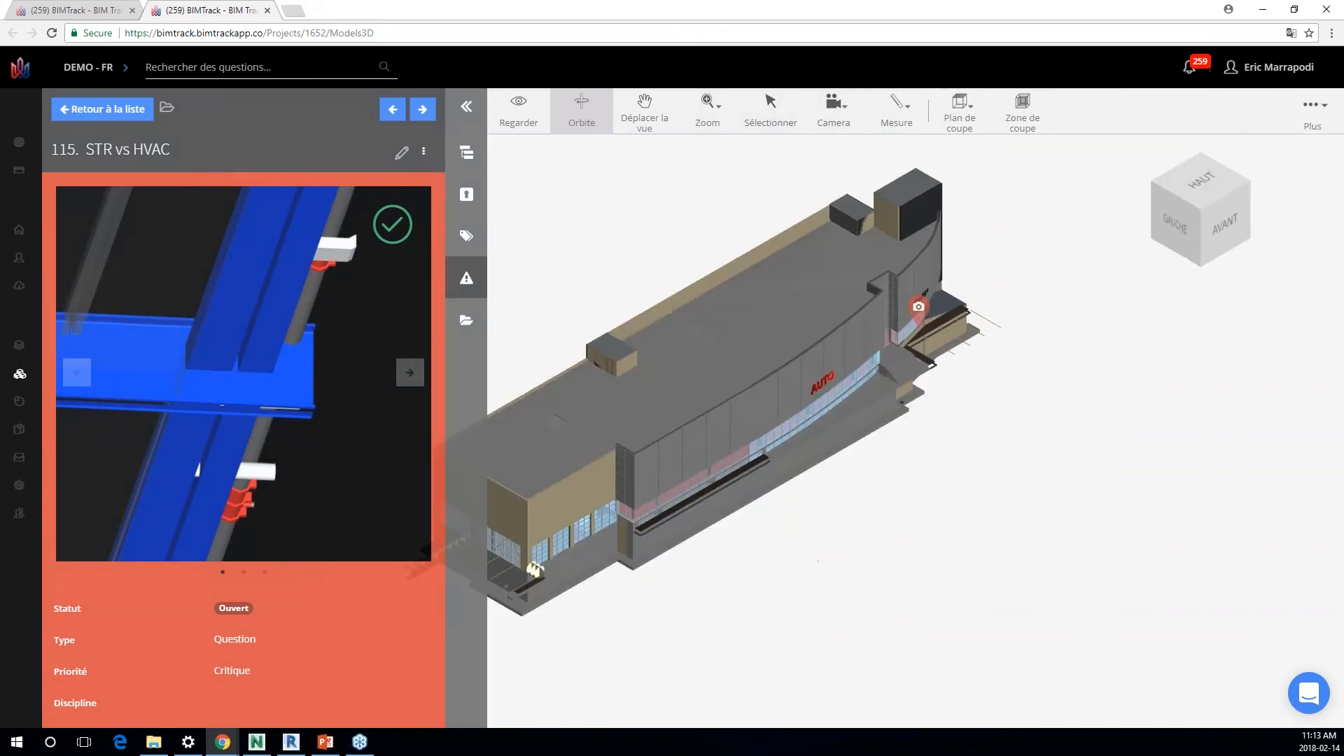
pyautogui.click(840, 106)
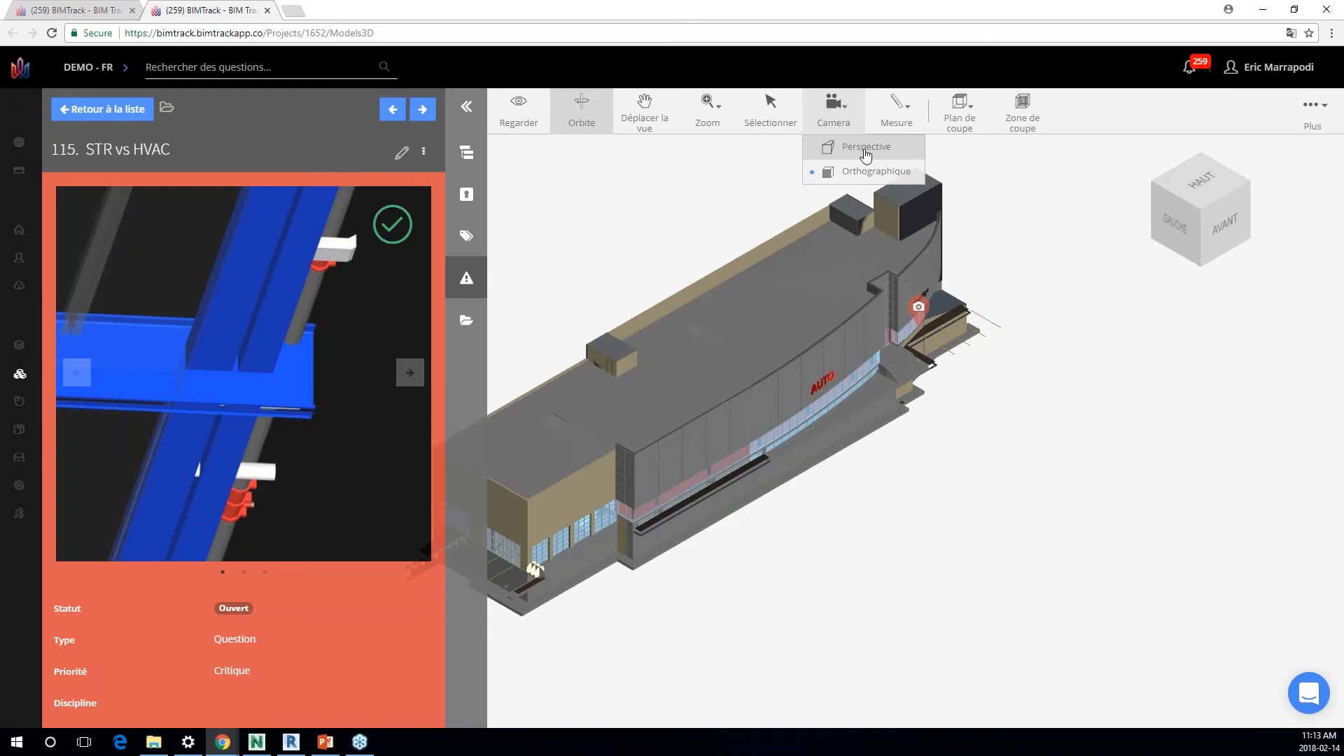
pyautogui.click(866, 149)
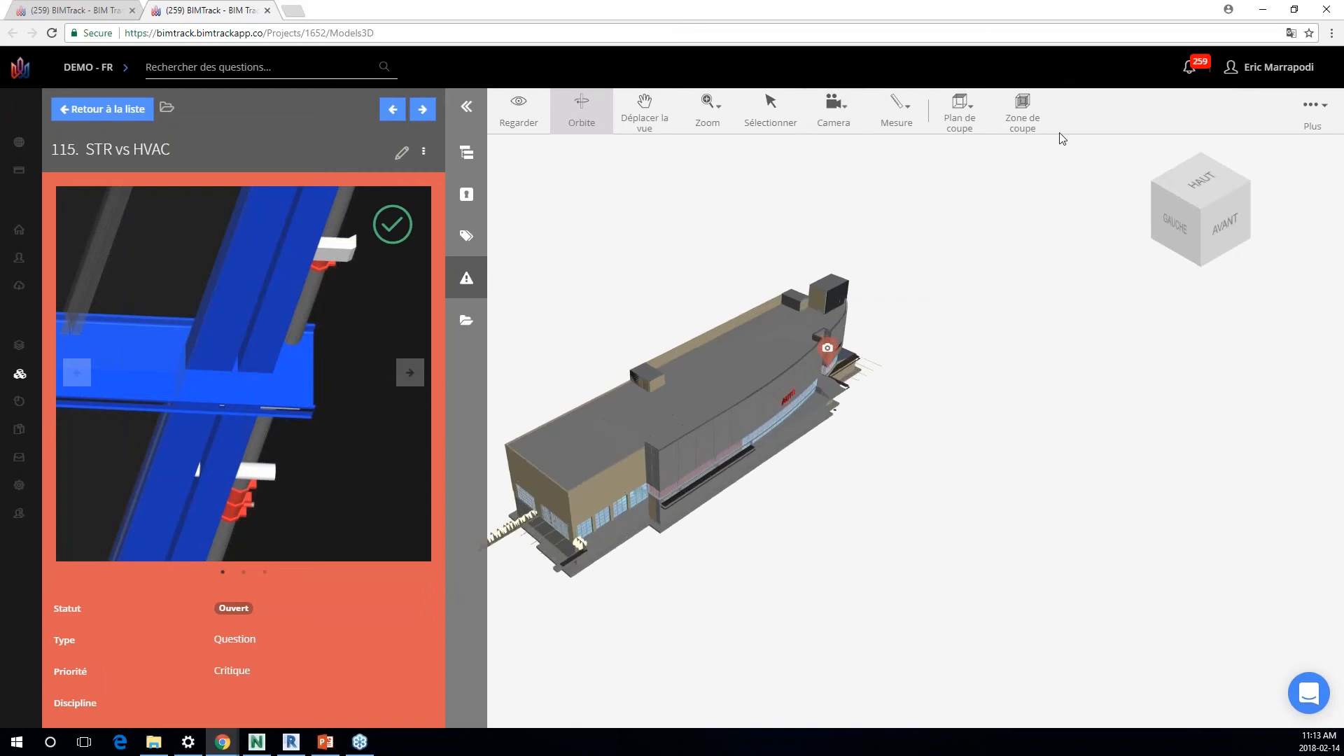
# Step: Apply a section box to the building, shift it vertically, and scale it taller to expose the interior
pyautogui.click(1018, 129)
pyautogui.moveTo(744, 276); pyautogui.dragTo(743, 313)
pyautogui.scroll(3, 741, 439)
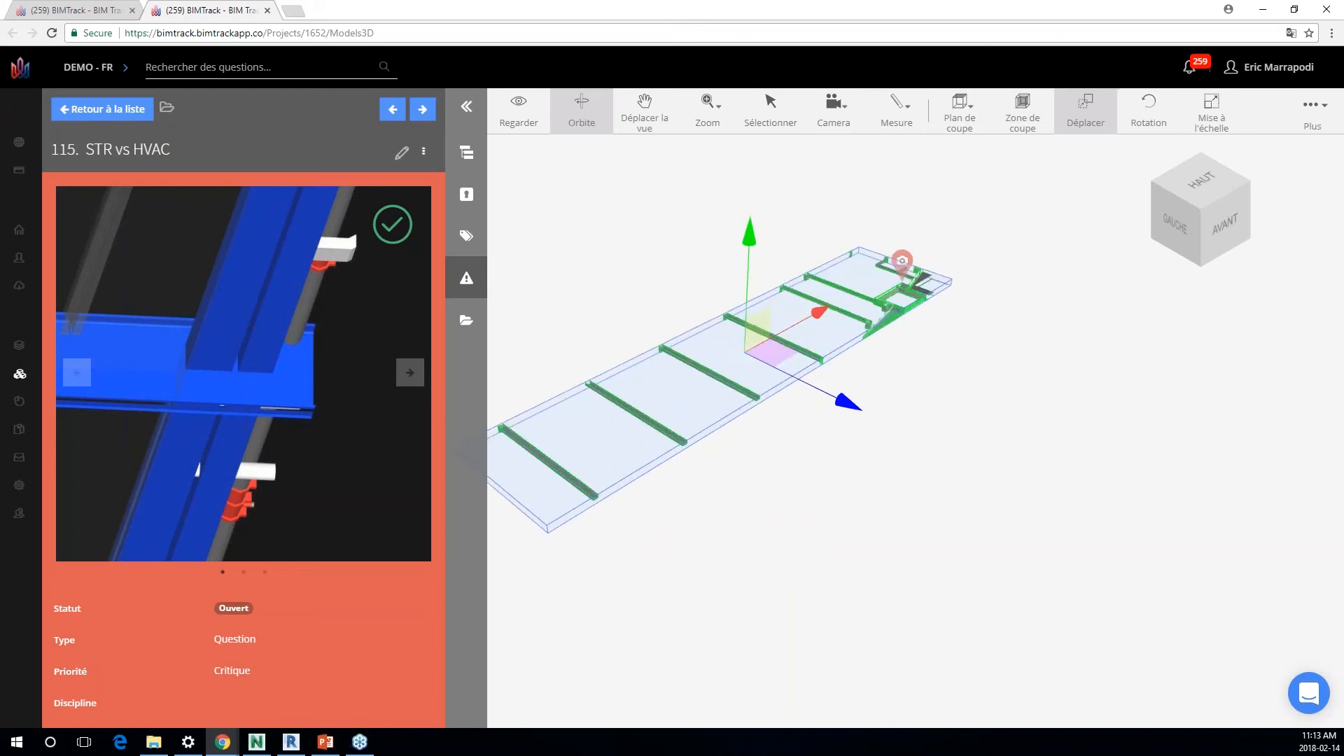
pyautogui.click(1212, 114)
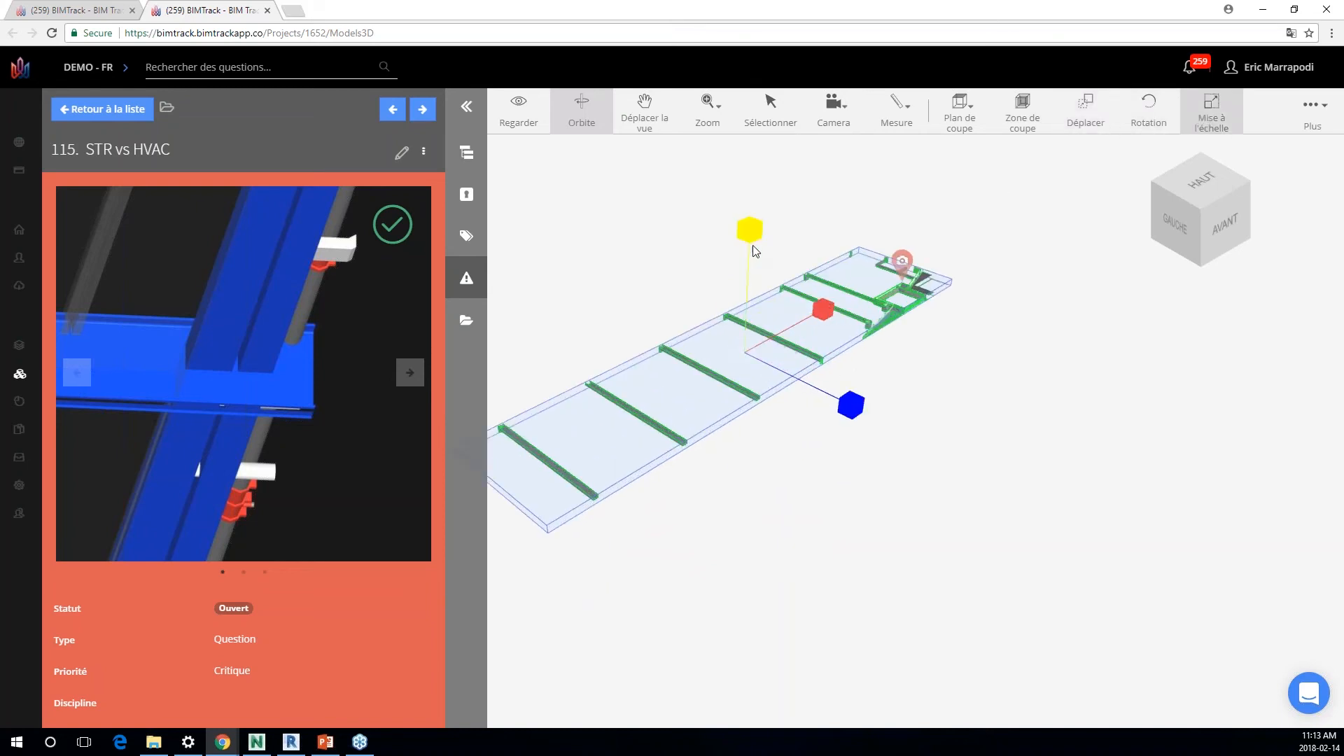
pyautogui.moveTo(753, 236); pyautogui.dragTo(767, 172)
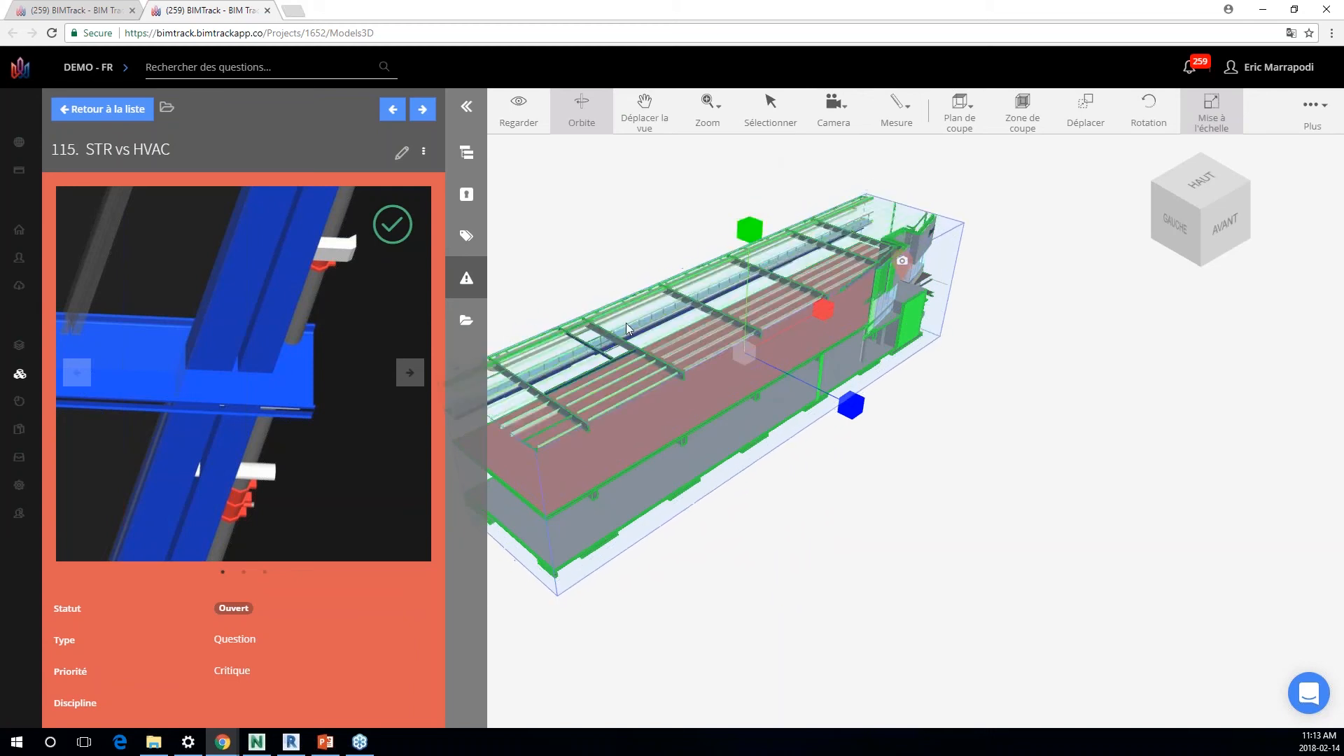
# Step: Set the camera to Orthographic and frame the spot where the pipe passes through the steel beam
pyautogui.scroll(10, 683, 280)
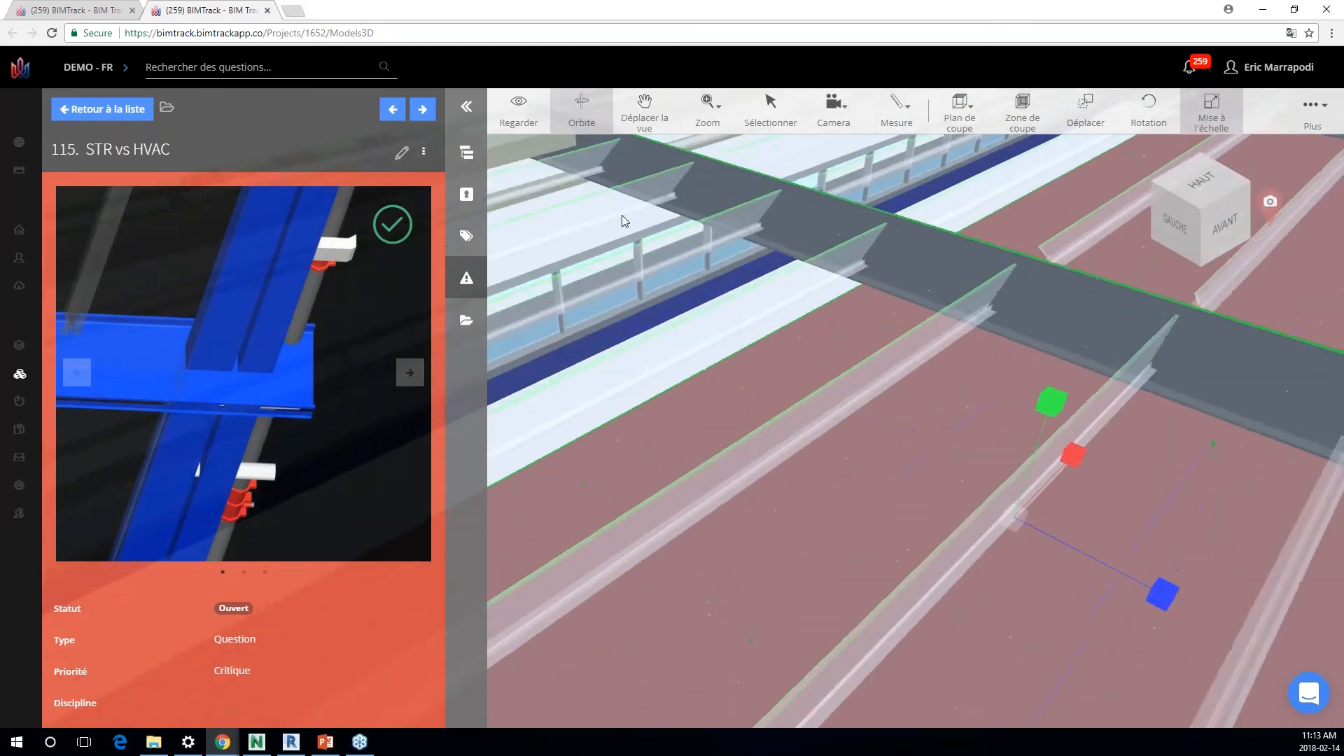
pyautogui.moveTo(622, 215); pyautogui.dragTo(701, 216)
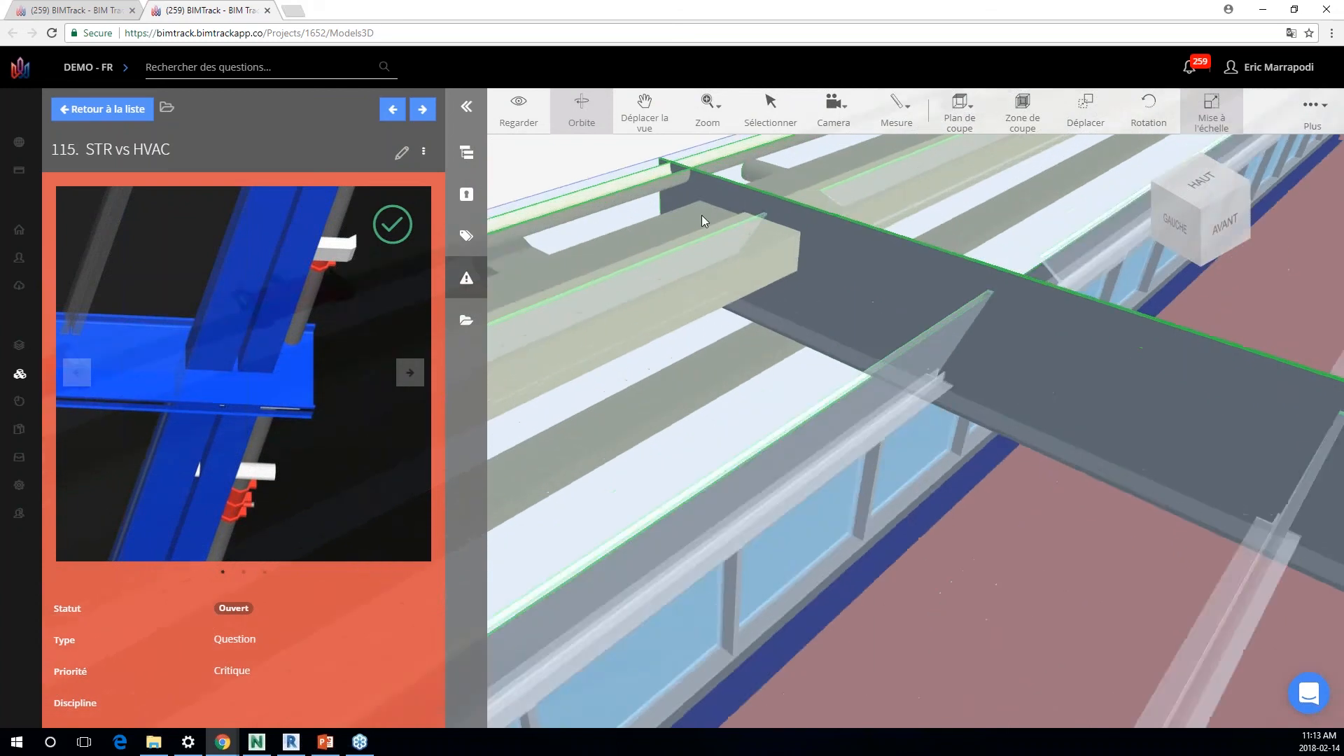
pyautogui.scroll(2, 700, 212)
pyautogui.moveTo(696, 206); pyautogui.dragTo(846, 318, button='middle')
pyautogui.scroll(5, 846, 317)
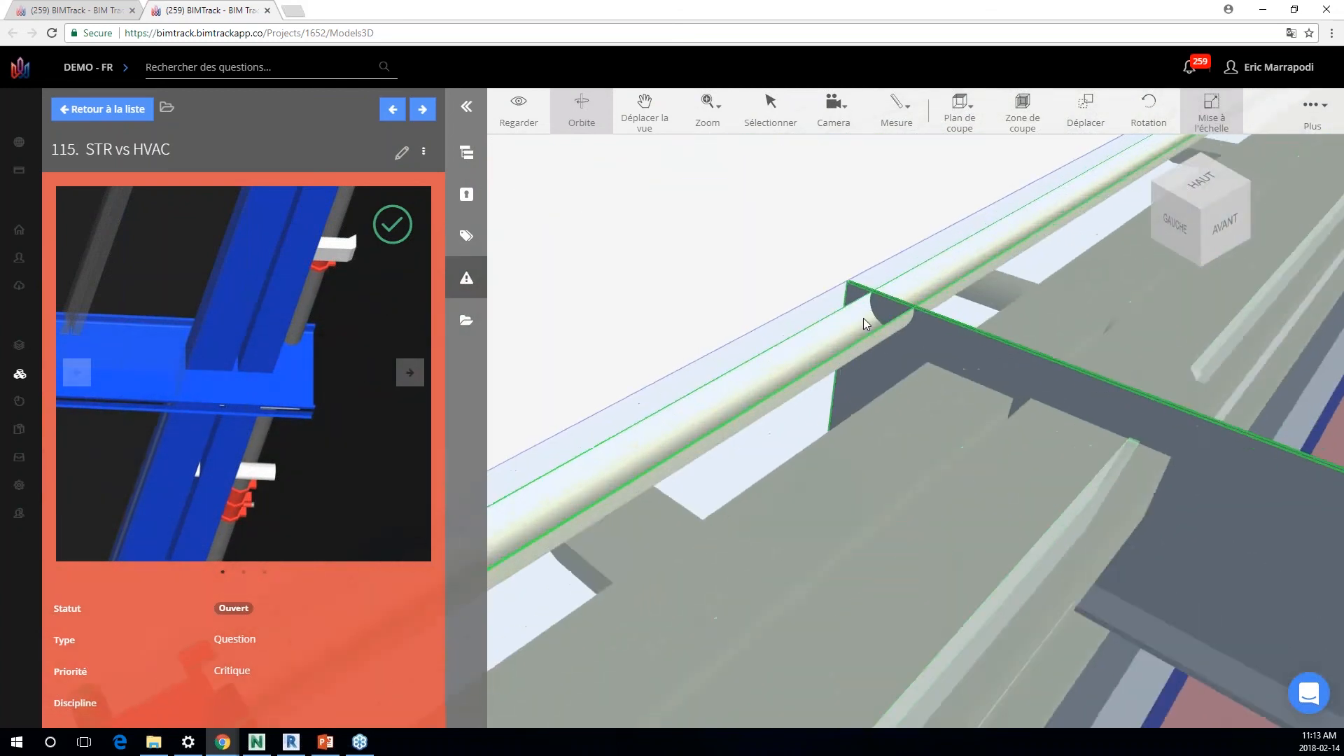
pyautogui.scroll(2, 868, 322)
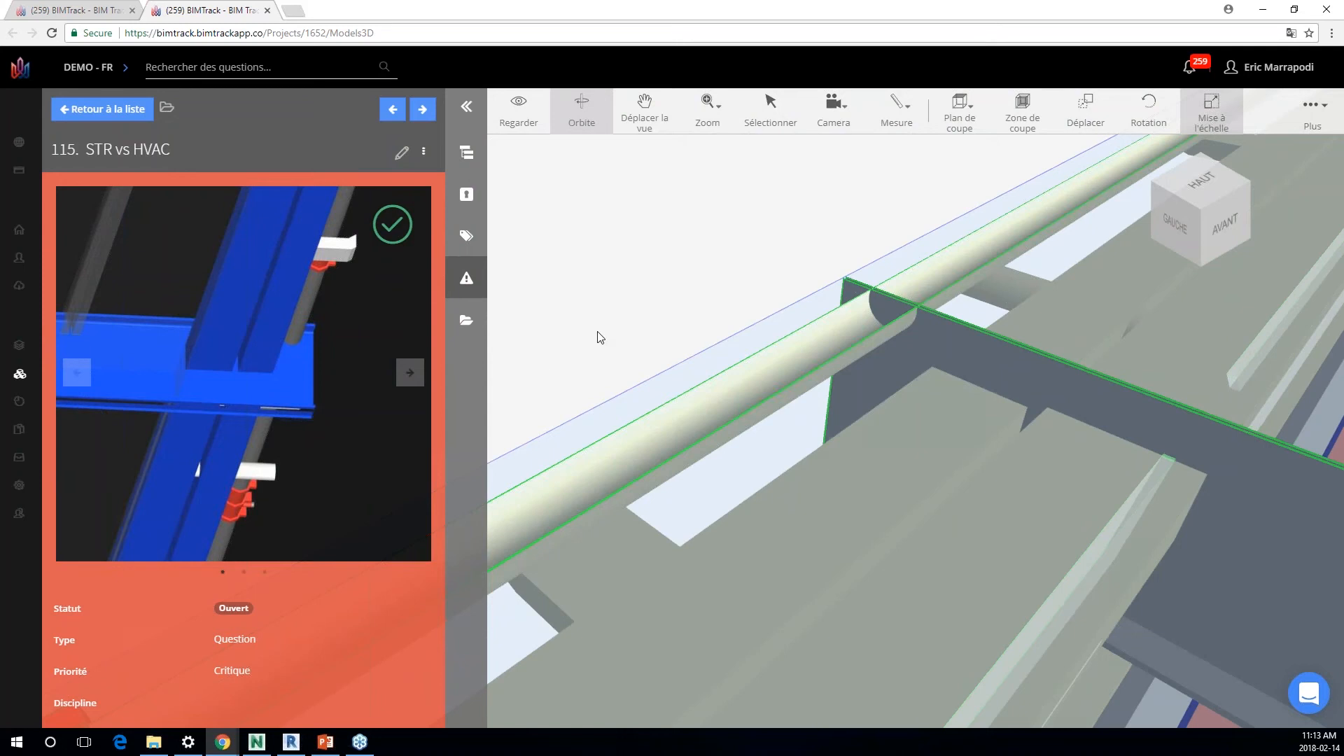
pyautogui.click(839, 120)
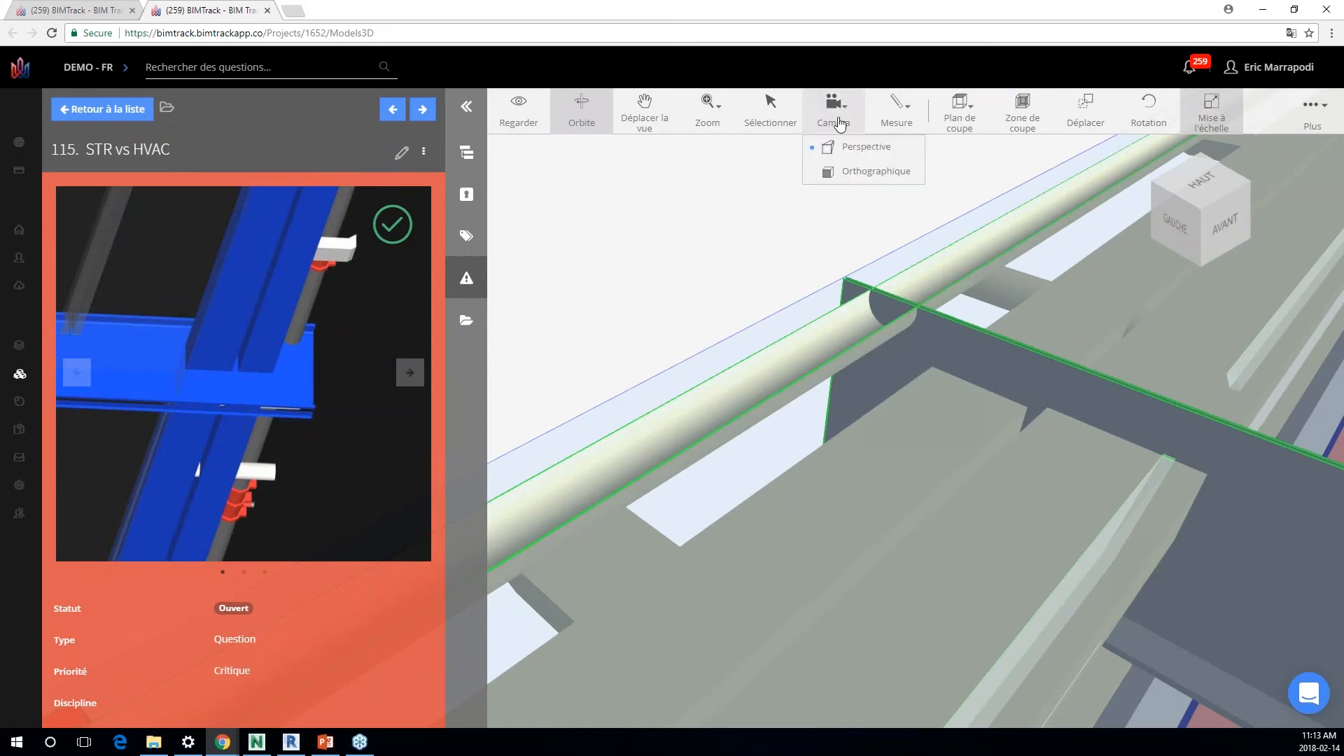
pyautogui.click(865, 174)
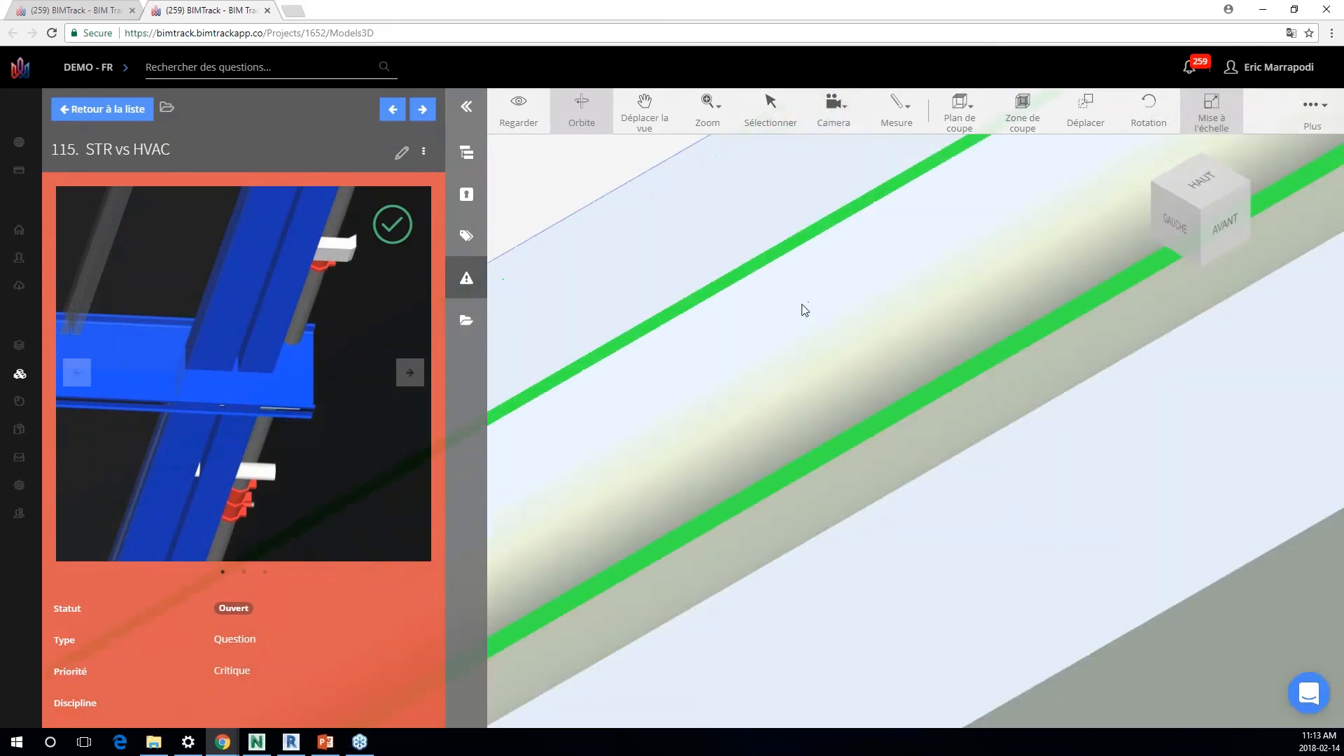
pyautogui.scroll(-9, 802, 304)
pyautogui.moveTo(896, 250); pyautogui.dragTo(813, 355, button='middle')
pyautogui.scroll(2, 813, 355)
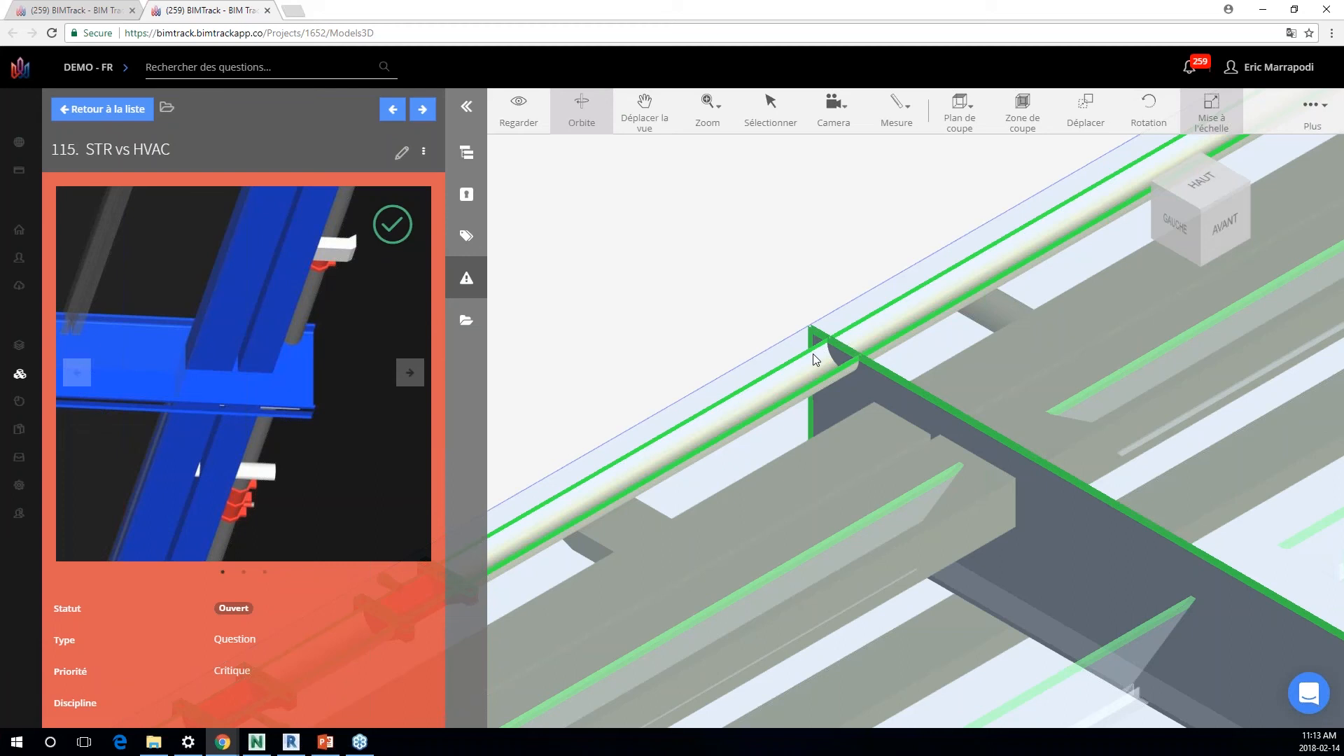
pyautogui.scroll(1, 812, 355)
pyautogui.scroll(1, 748, 351)
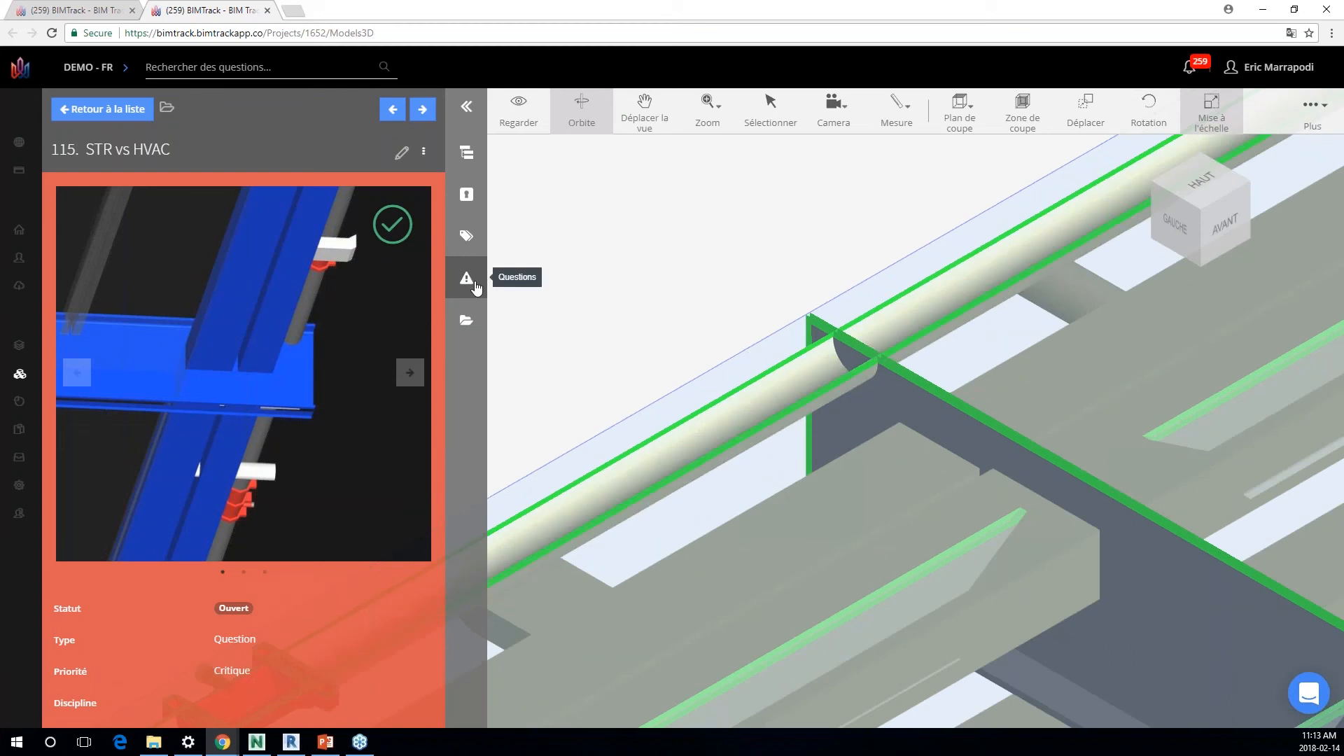
# Step: Create an issue titled "titre" from this view, with a rectangle marked around the pipe and beam crossing
pyautogui.click(128, 109)
pyautogui.click(405, 149)
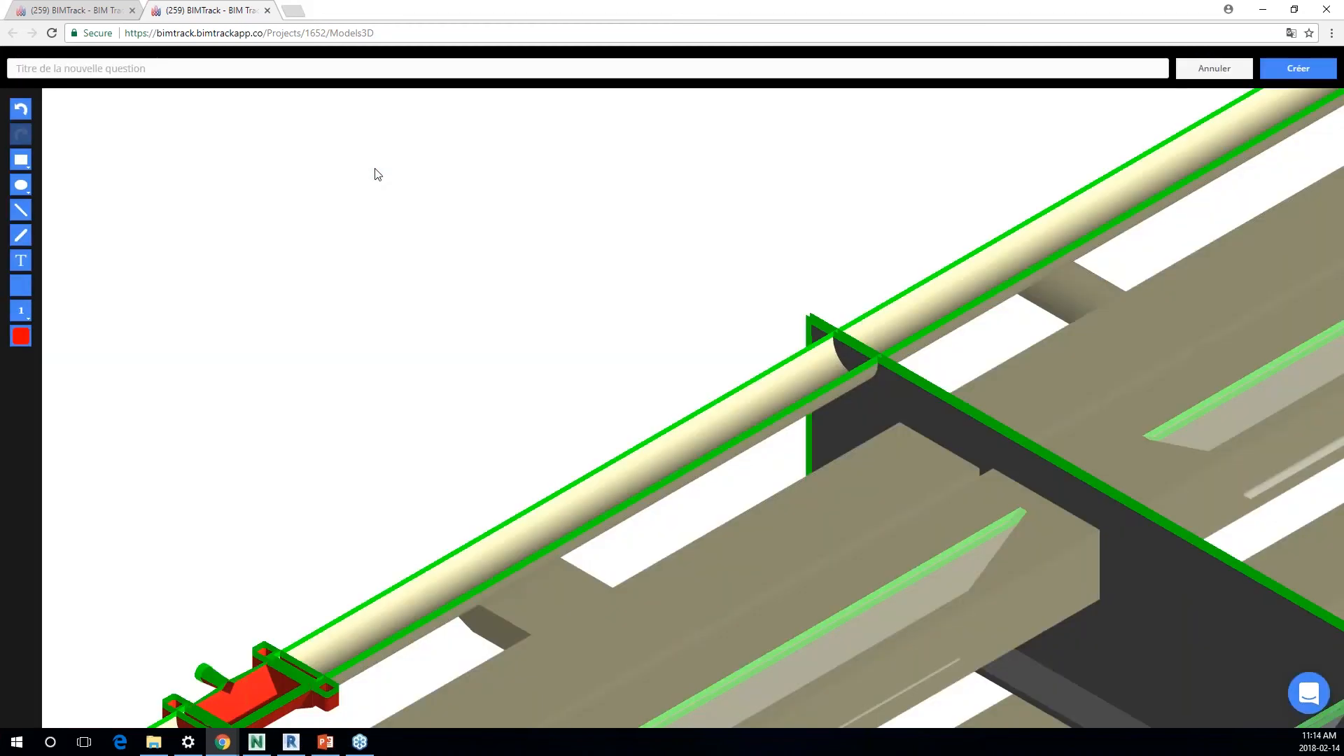
pyautogui.write('titre')
pyautogui.click(24, 164)
pyautogui.moveTo(719, 288); pyautogui.dragTo(977, 428)
pyautogui.click(1298, 68)
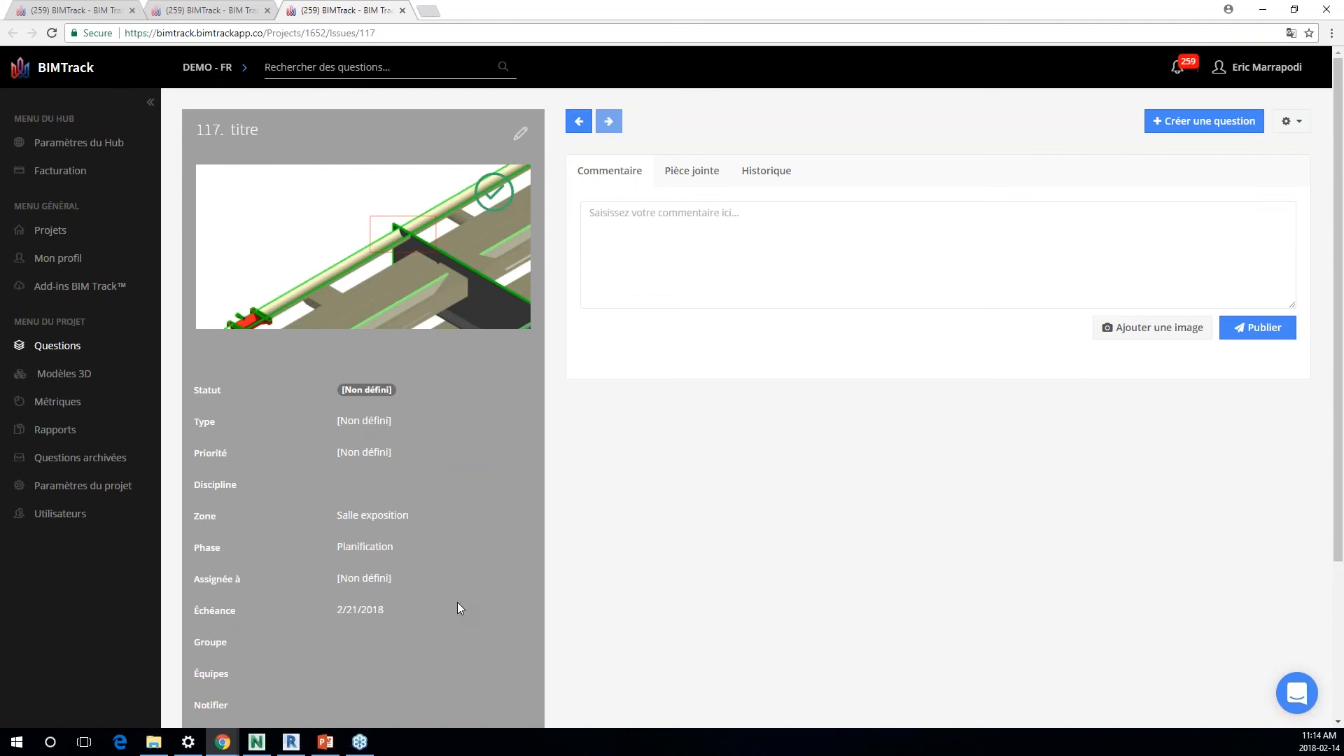
# Step: Switch to Revit, refresh the BIM Track issue list, and view issue 117, titre, in the model
pyautogui.click(290, 742)
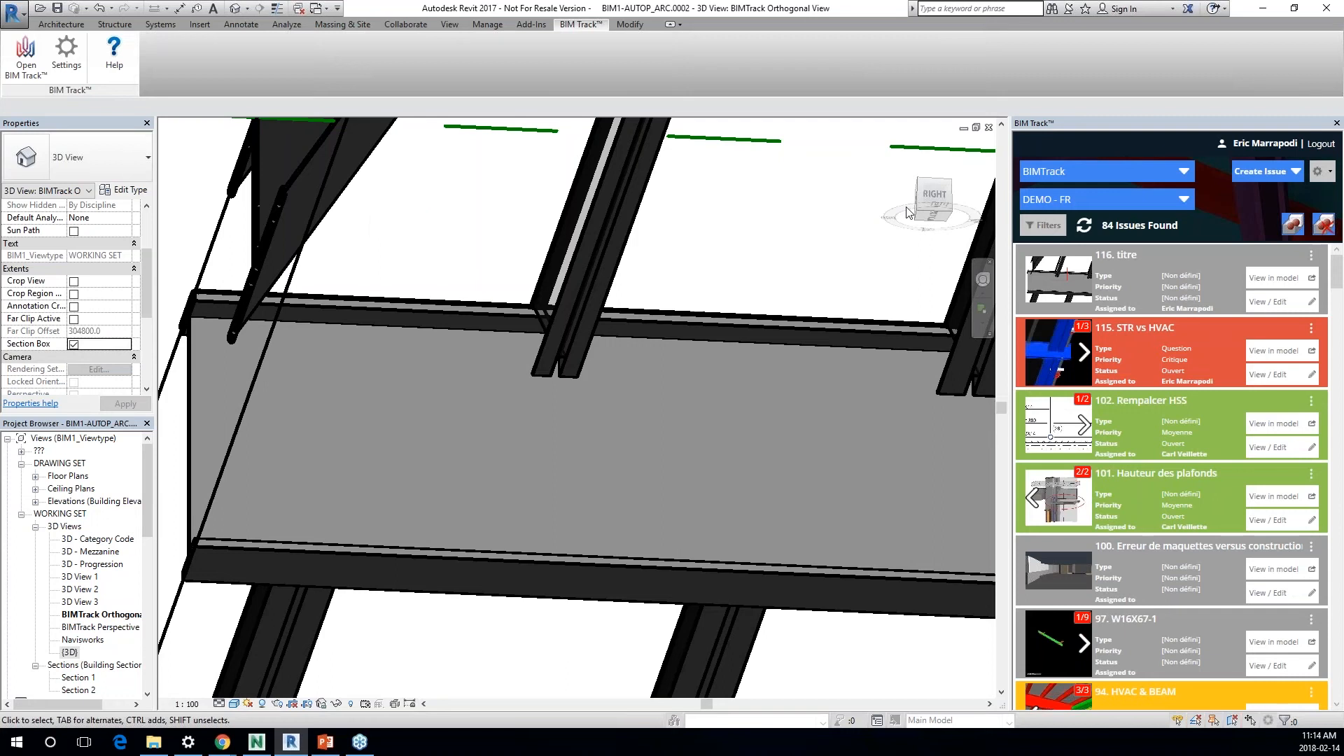
pyautogui.click(1081, 225)
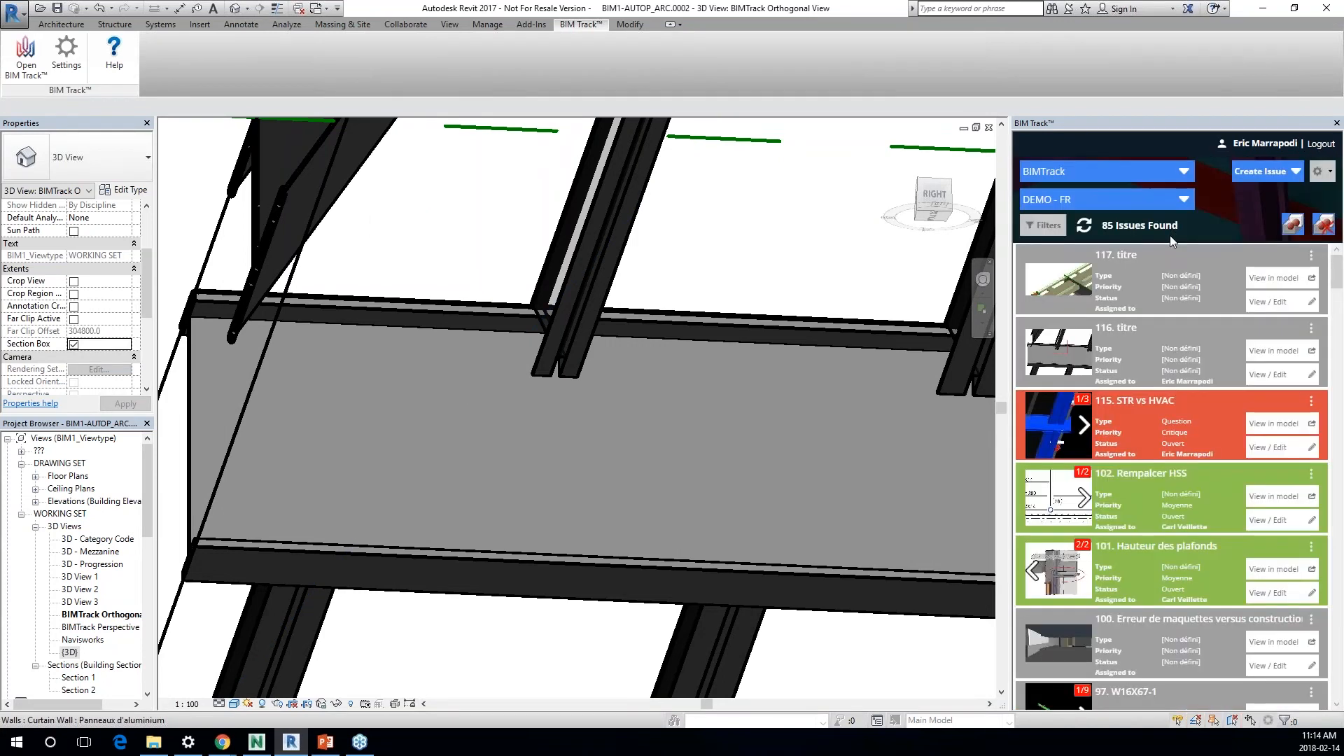
pyautogui.click(1273, 280)
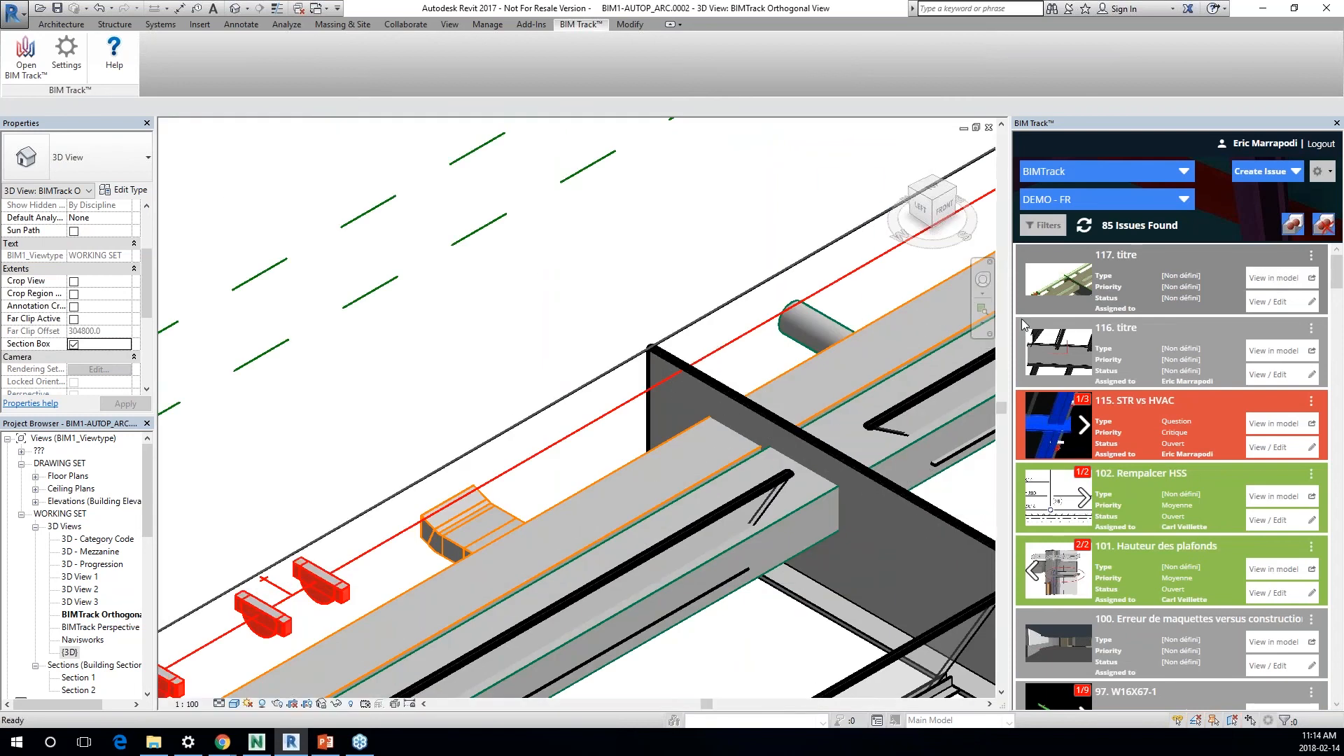
# Step: Switch to Navisworks, close the issue 115 editor, and open Clash Detective with sectioning turned off
pyautogui.click(257, 742)
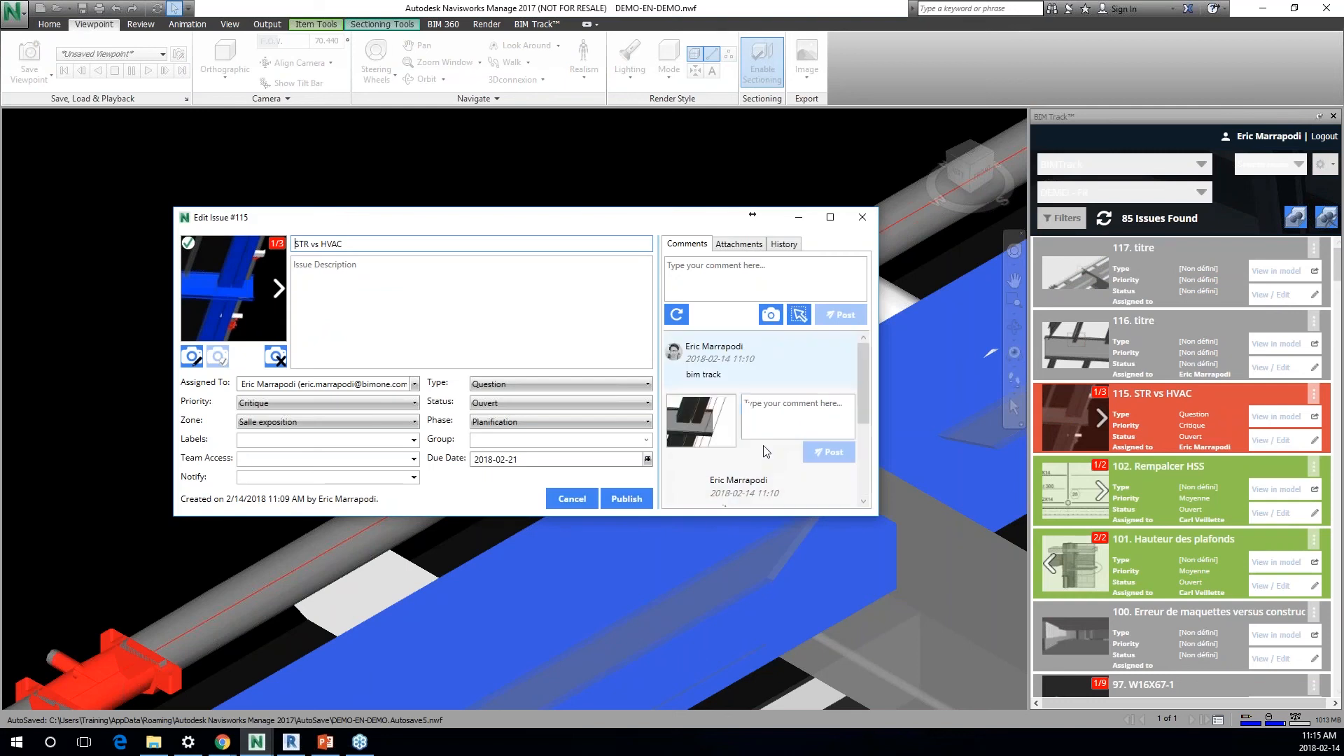
pyautogui.click(862, 218)
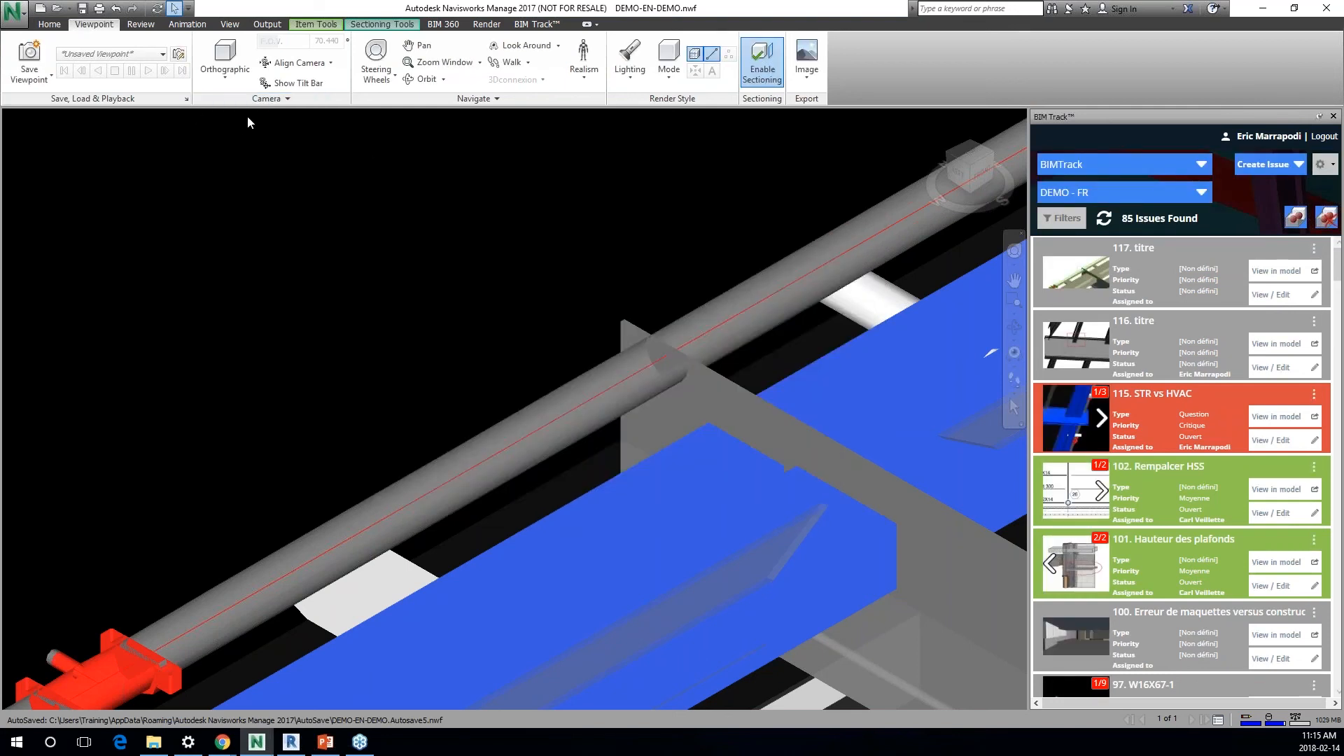
pyautogui.click(60, 29)
pyautogui.click(691, 59)
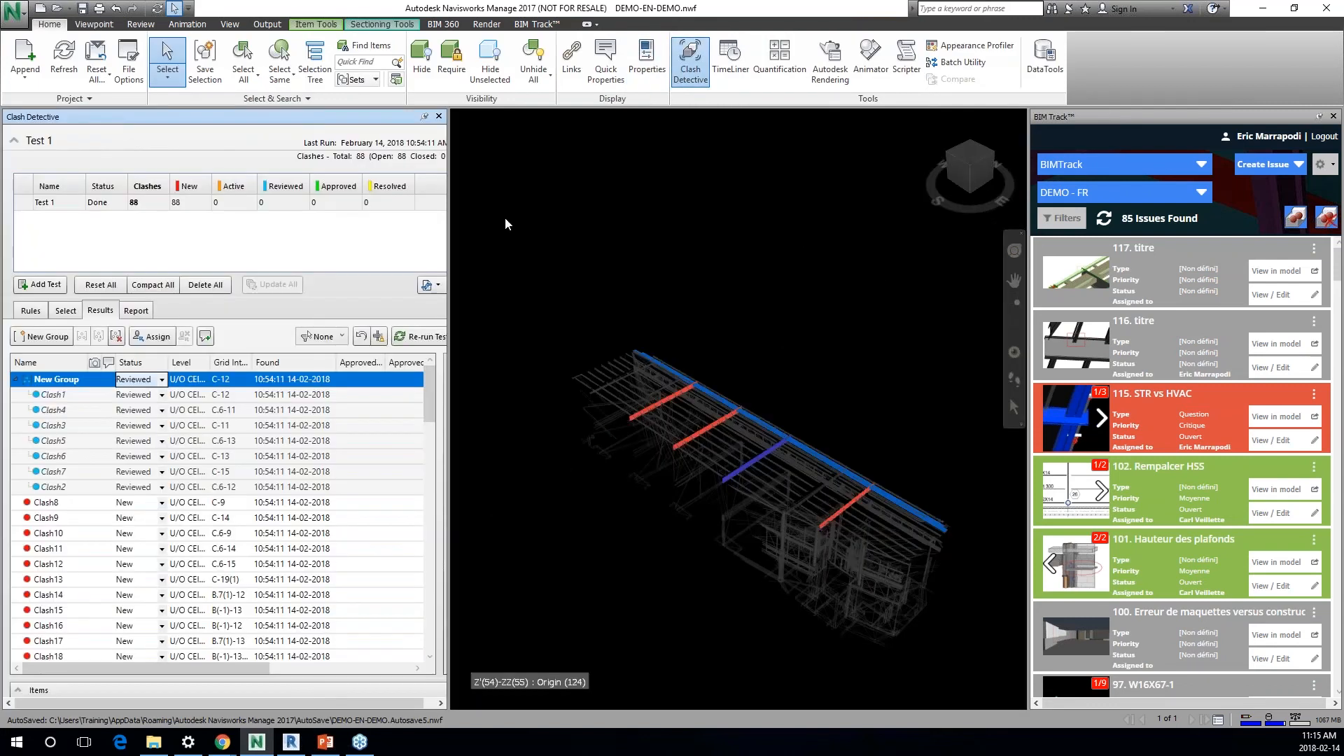
pyautogui.click(94, 24)
pyautogui.click(756, 63)
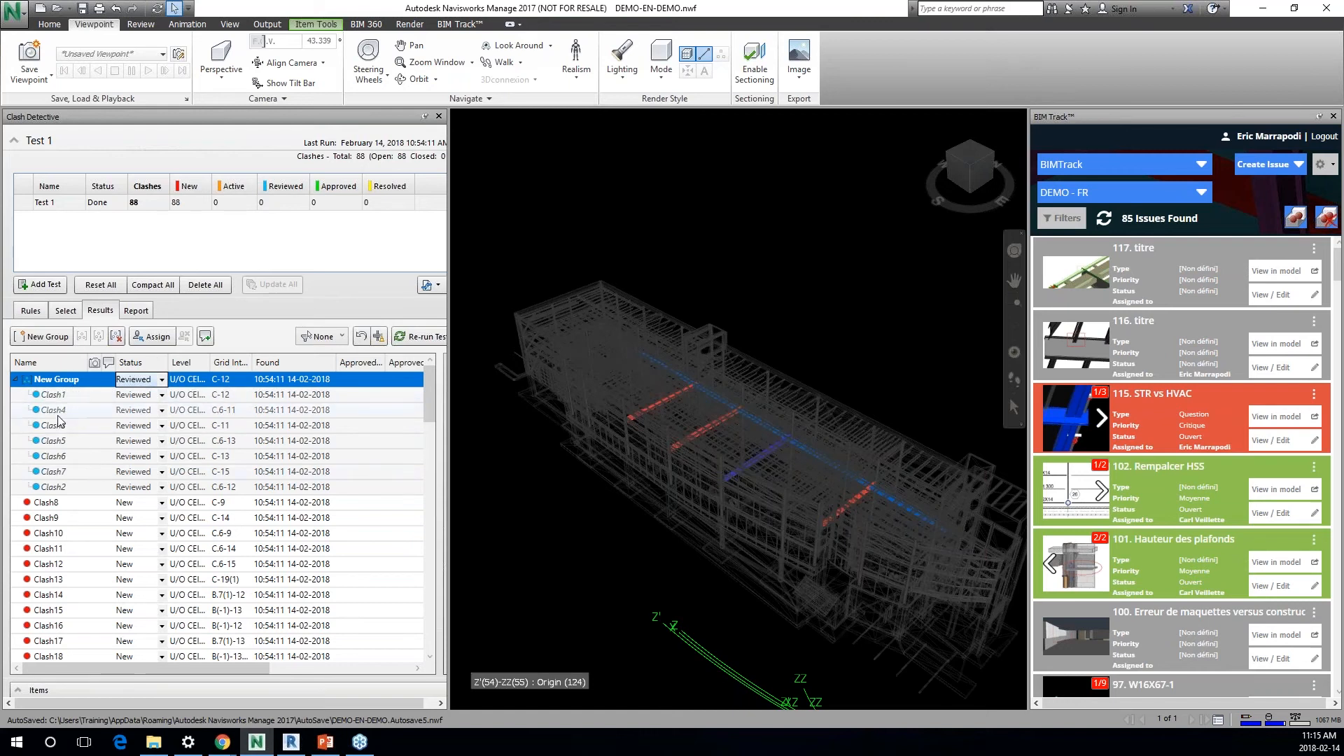
# Step: Start Clashes to Issues, dismissing the clash group notice, and choose clash test Test 1 with the Reviewed status for export
pyautogui.click(1299, 164)
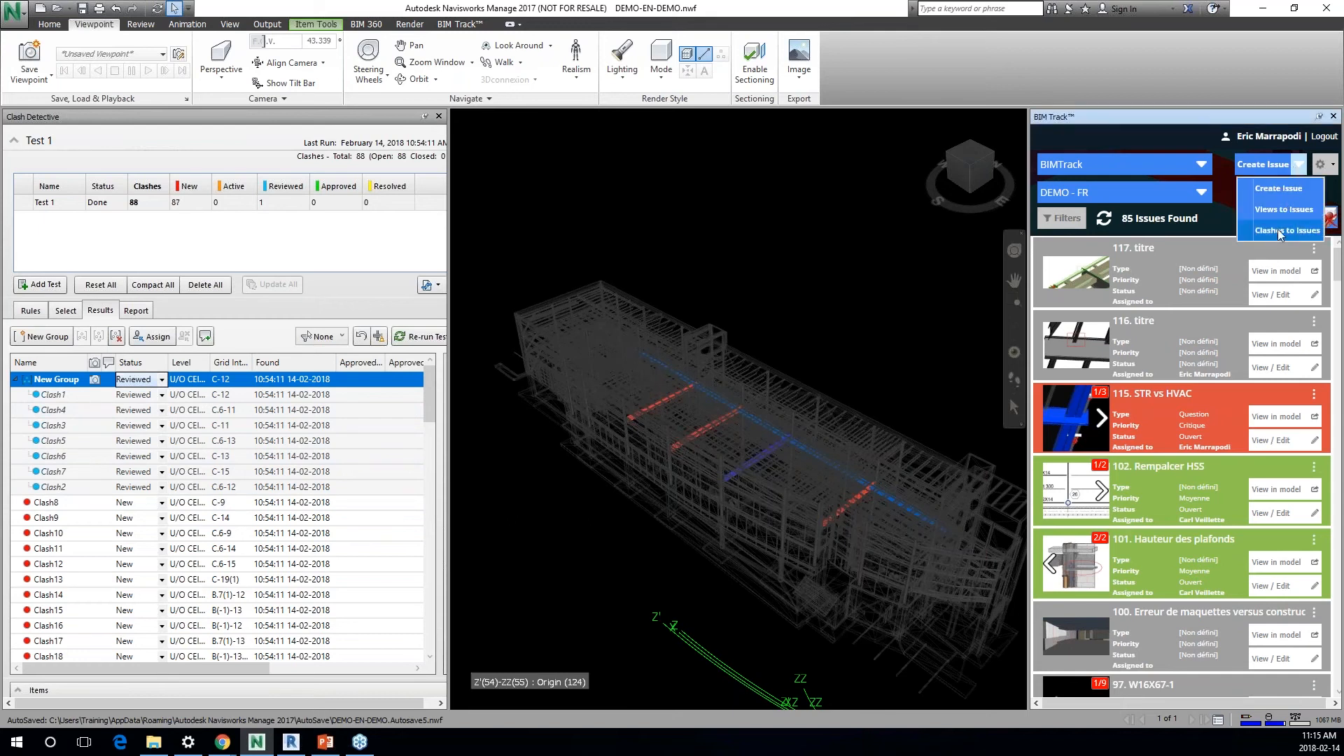
pyautogui.click(1280, 231)
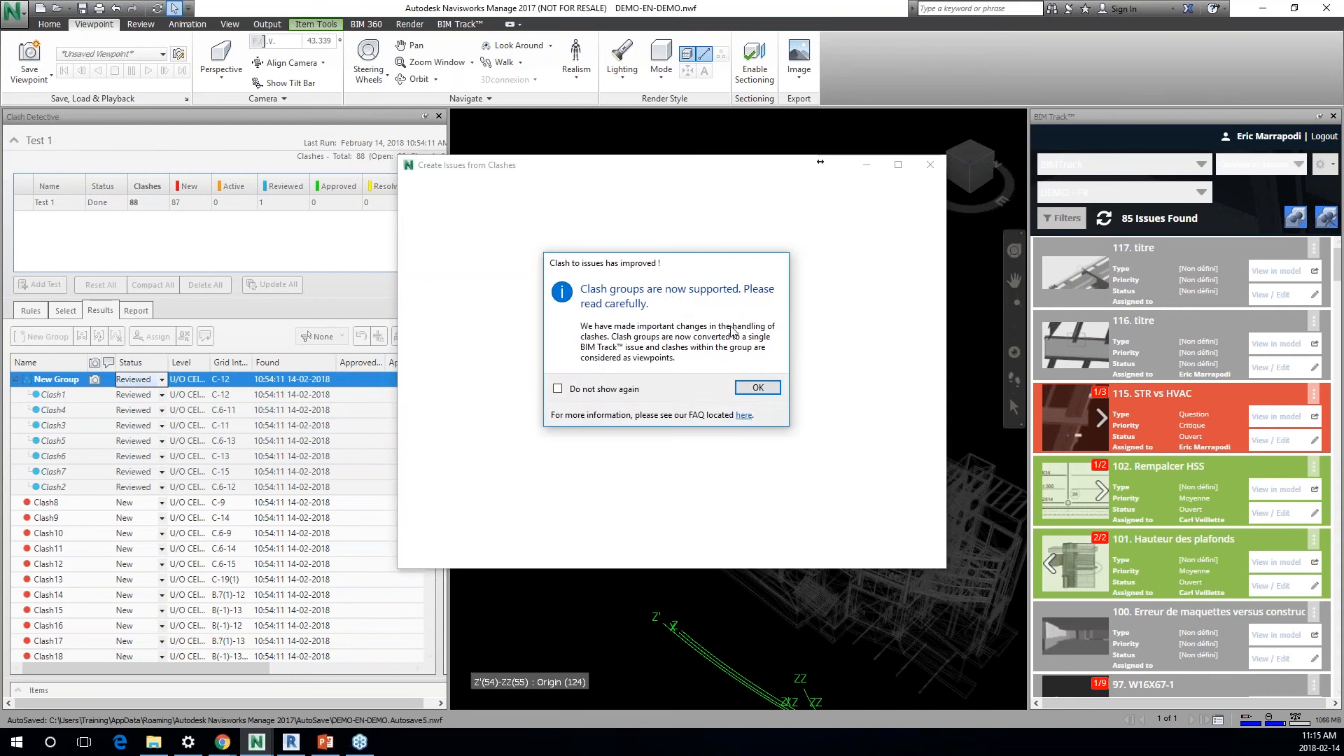
pyautogui.click(757, 387)
pyautogui.click(686, 357)
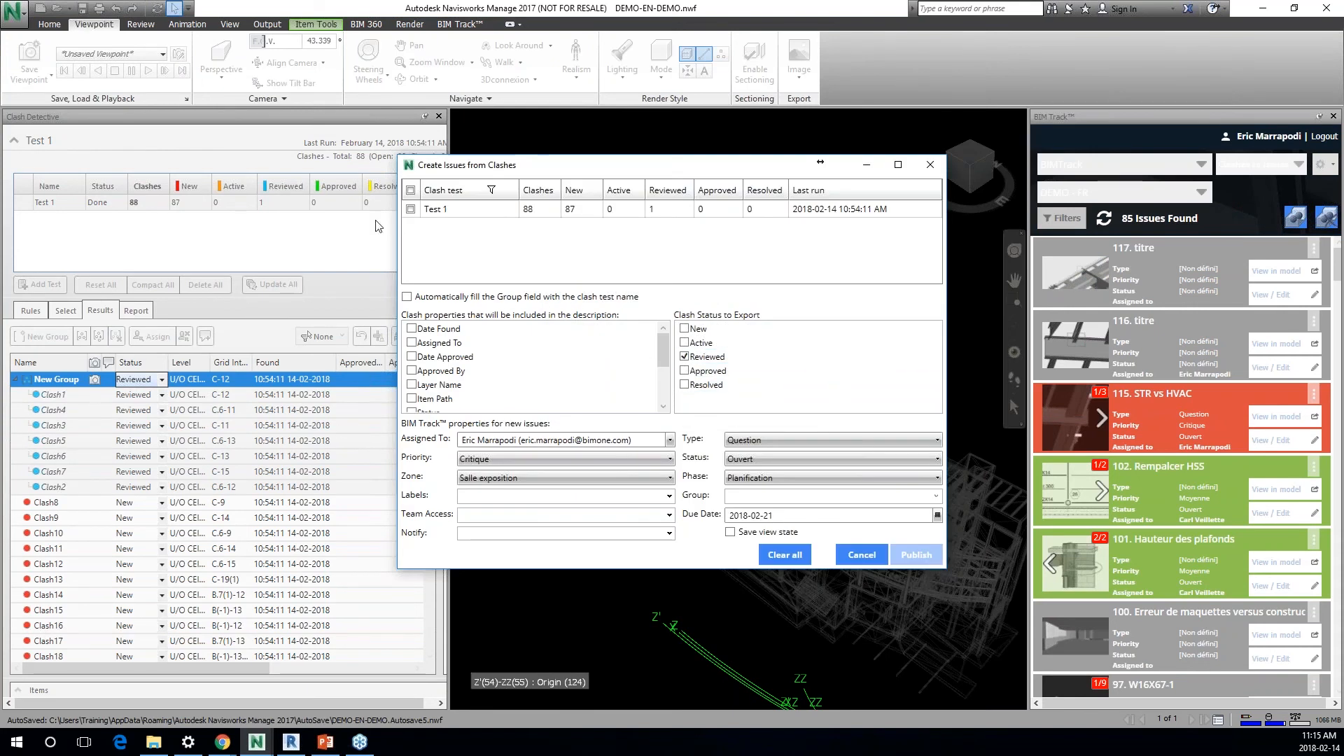
pyautogui.click(410, 209)
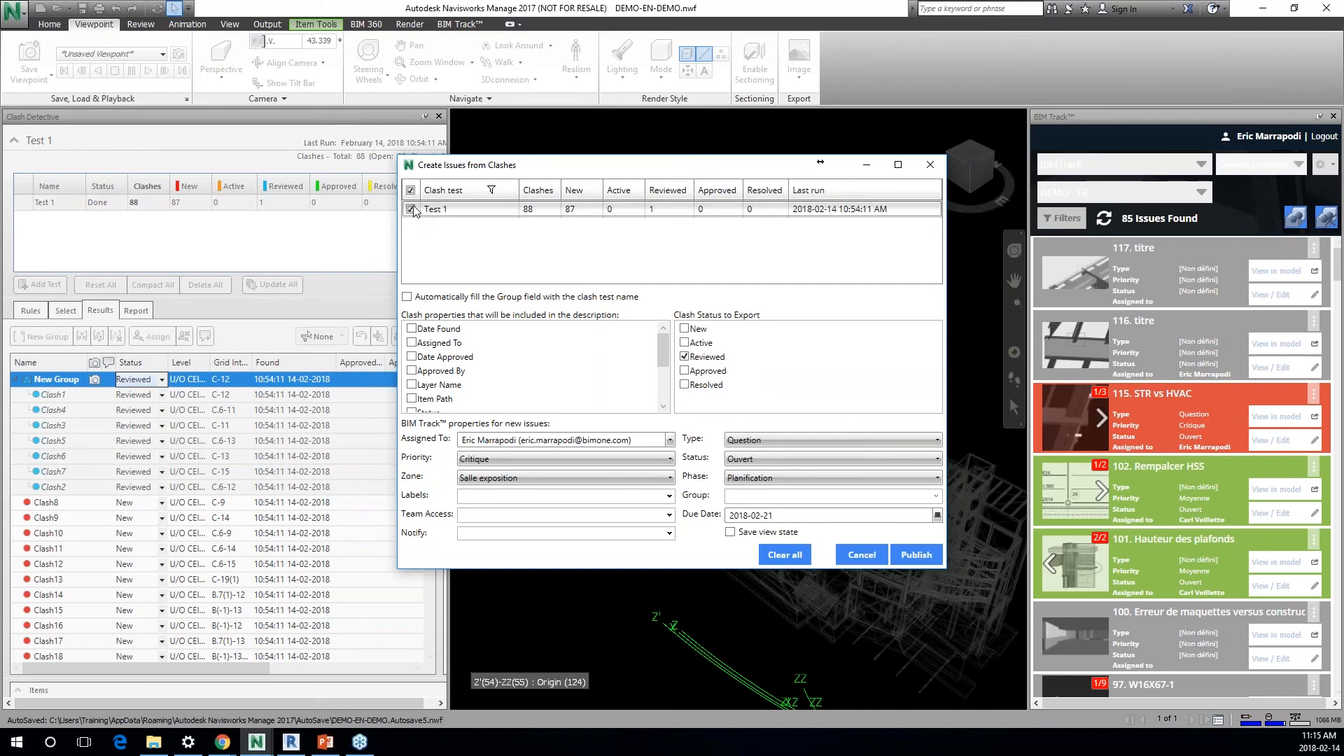
# Step: Fill the Group field automatically with the clash test name and include every clash property, Date Found through Grid Location, in the description
pyautogui.click(420, 300)
pyautogui.click(412, 328)
pyautogui.click(412, 342)
pyautogui.click(412, 356)
pyautogui.click(412, 370)
pyautogui.click(411, 385)
pyautogui.click(411, 398)
pyautogui.scroll(-1, 414, 382)
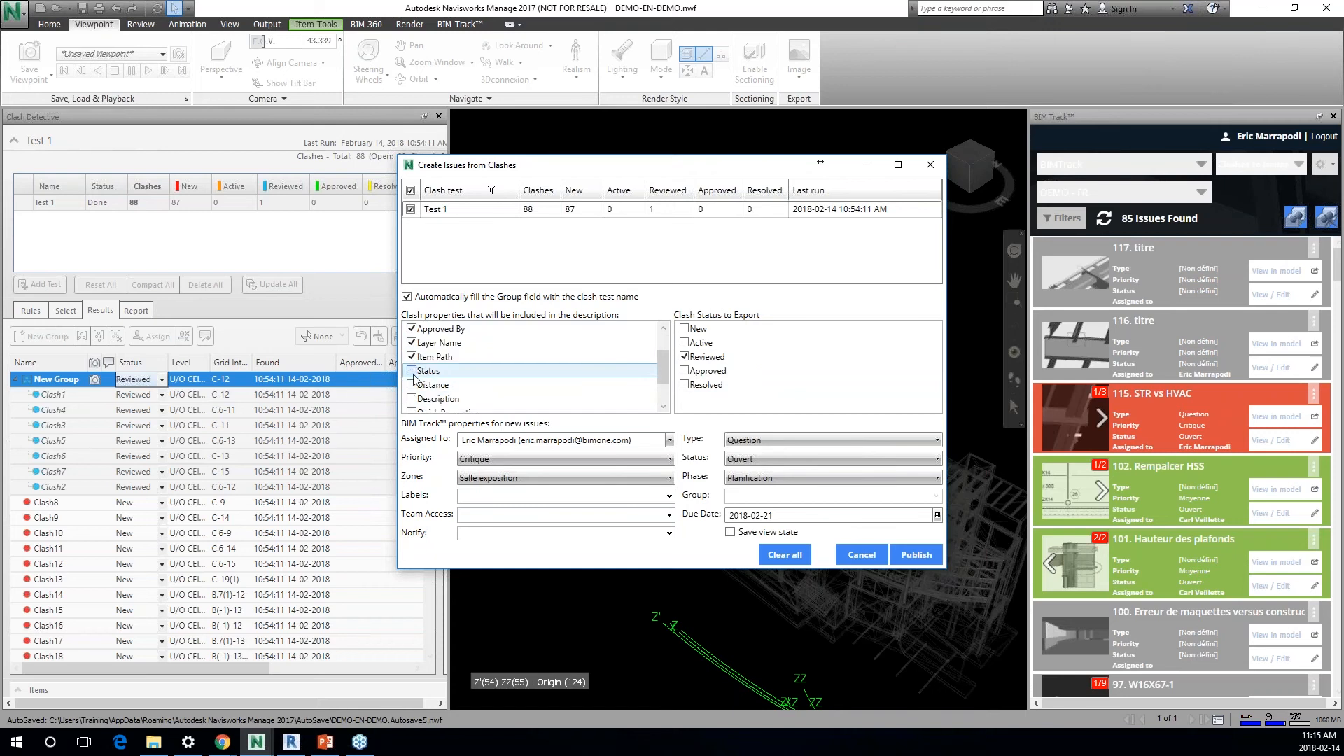
pyautogui.click(411, 370)
pyautogui.click(412, 398)
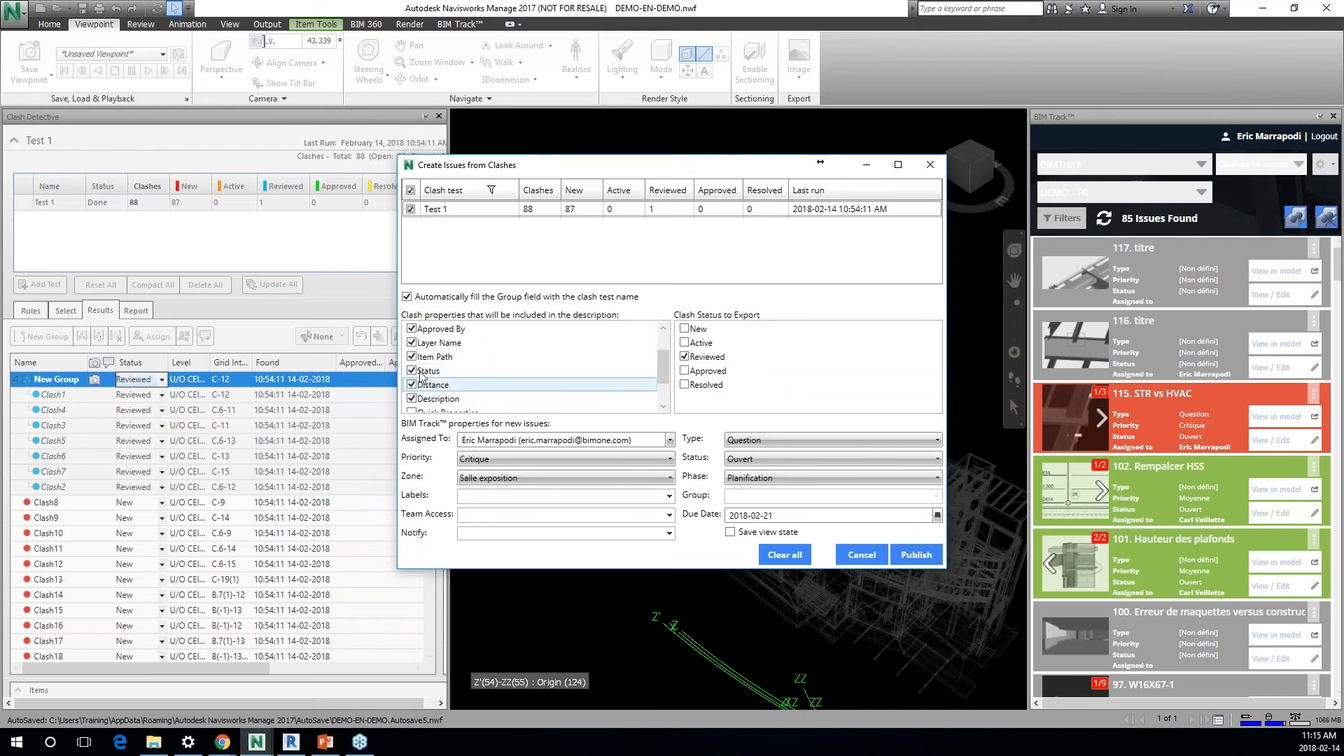
pyautogui.scroll(-1, 413, 381)
pyautogui.click(412, 371)
pyautogui.click(411, 384)
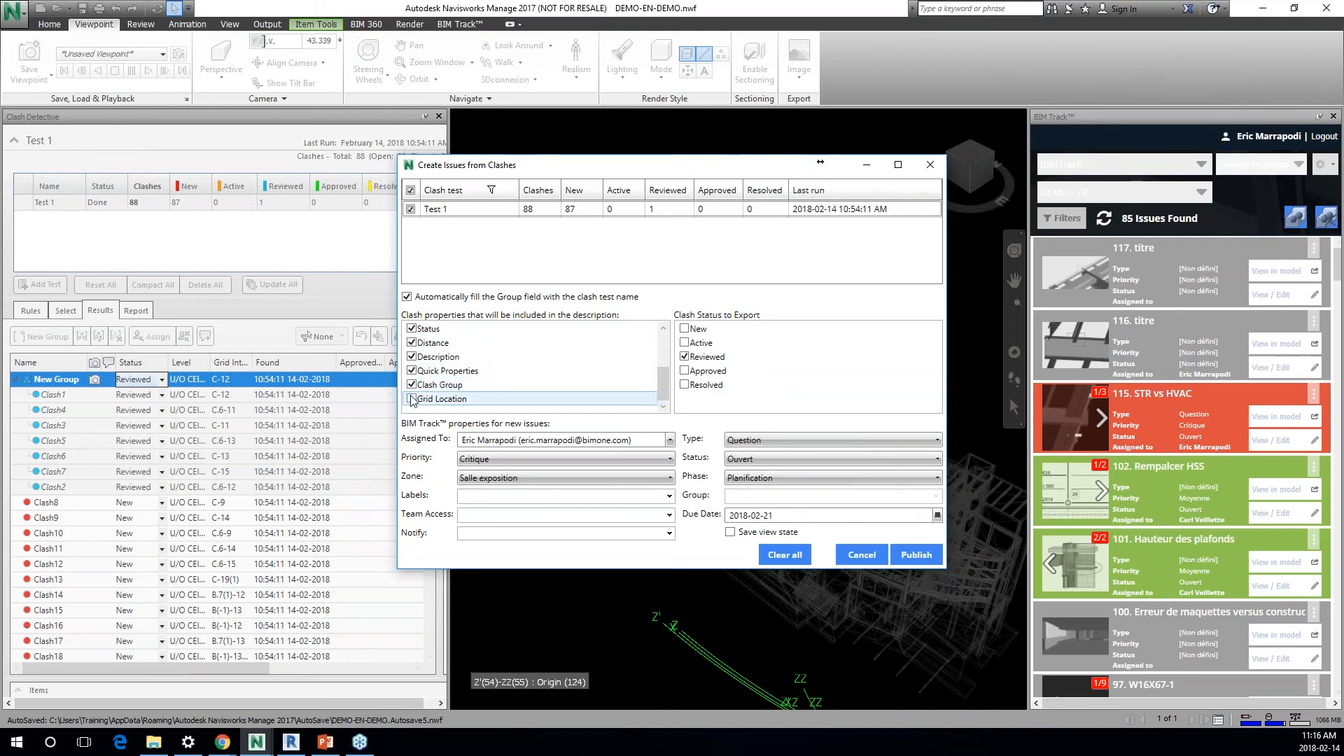
pyautogui.click(412, 399)
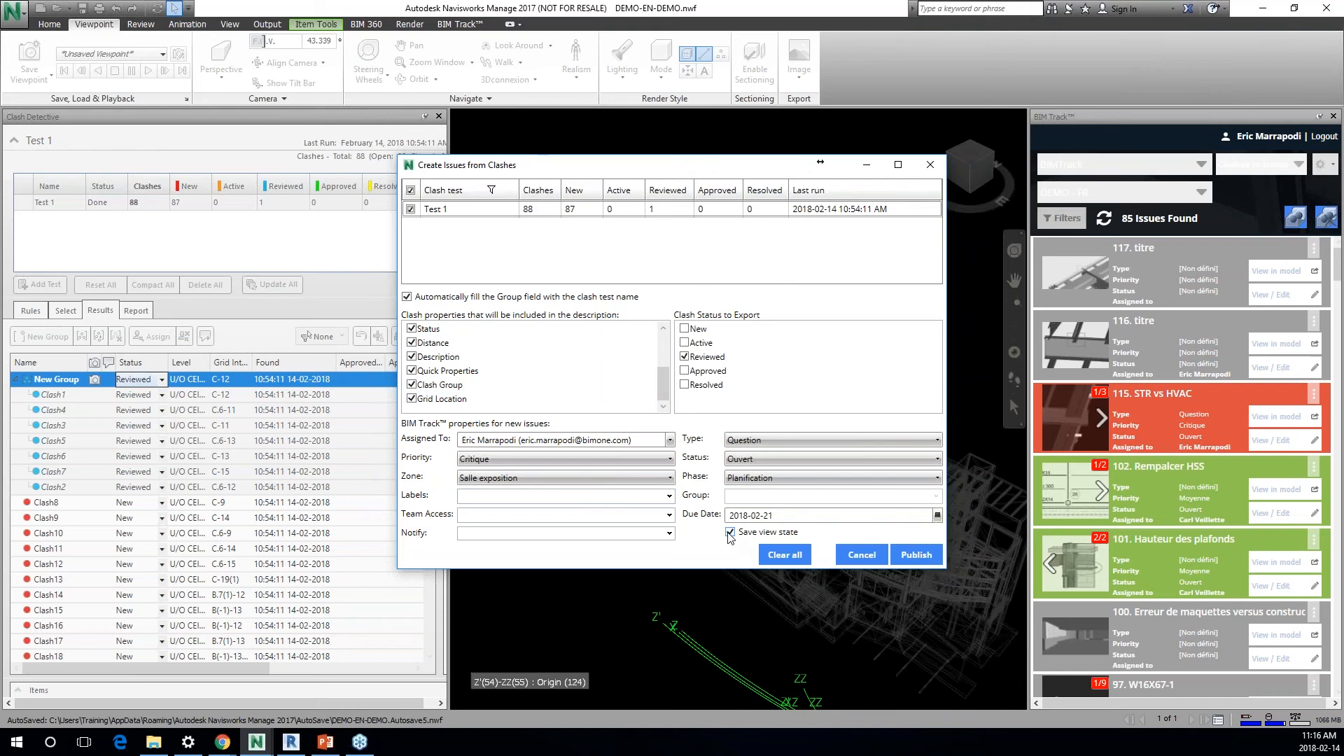
# Step: Publish the reviewed clash group as an issue with its view state saved, and view issue 118, New Group, in the model
pyautogui.click(929, 553)
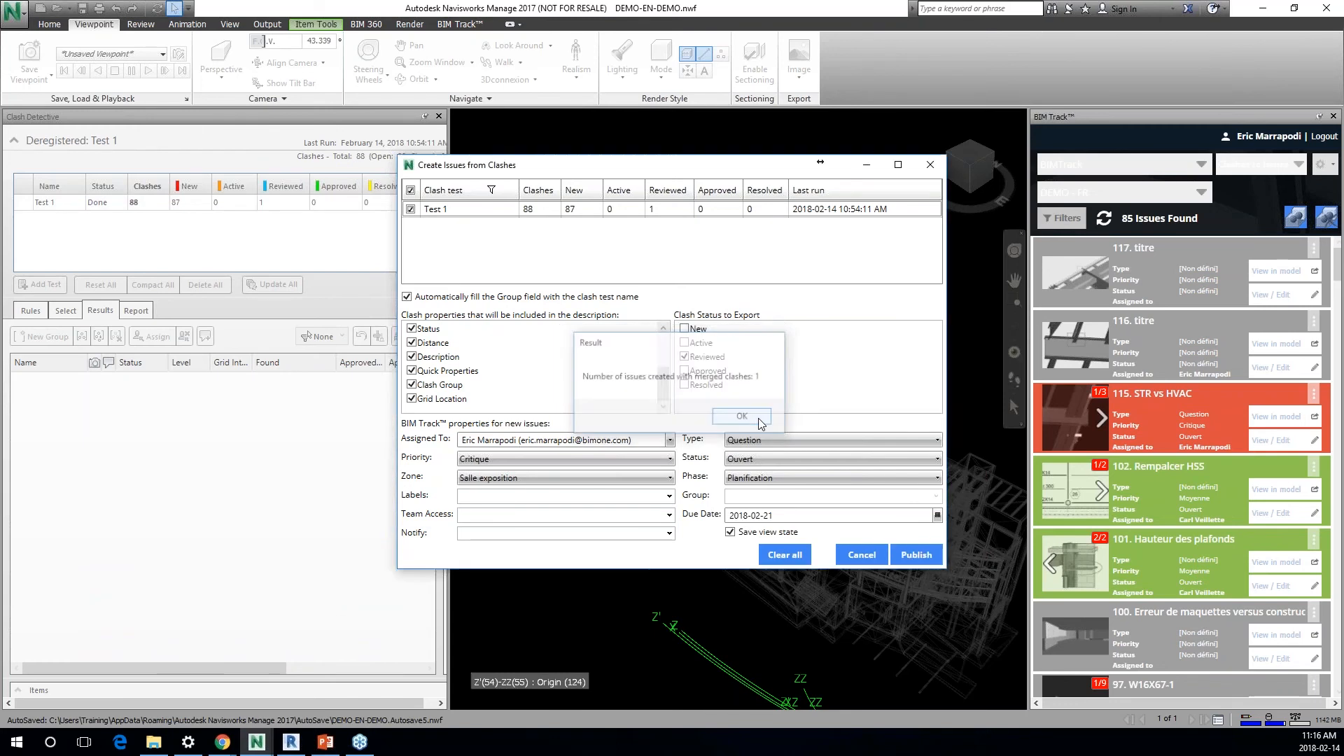
pyautogui.click(758, 418)
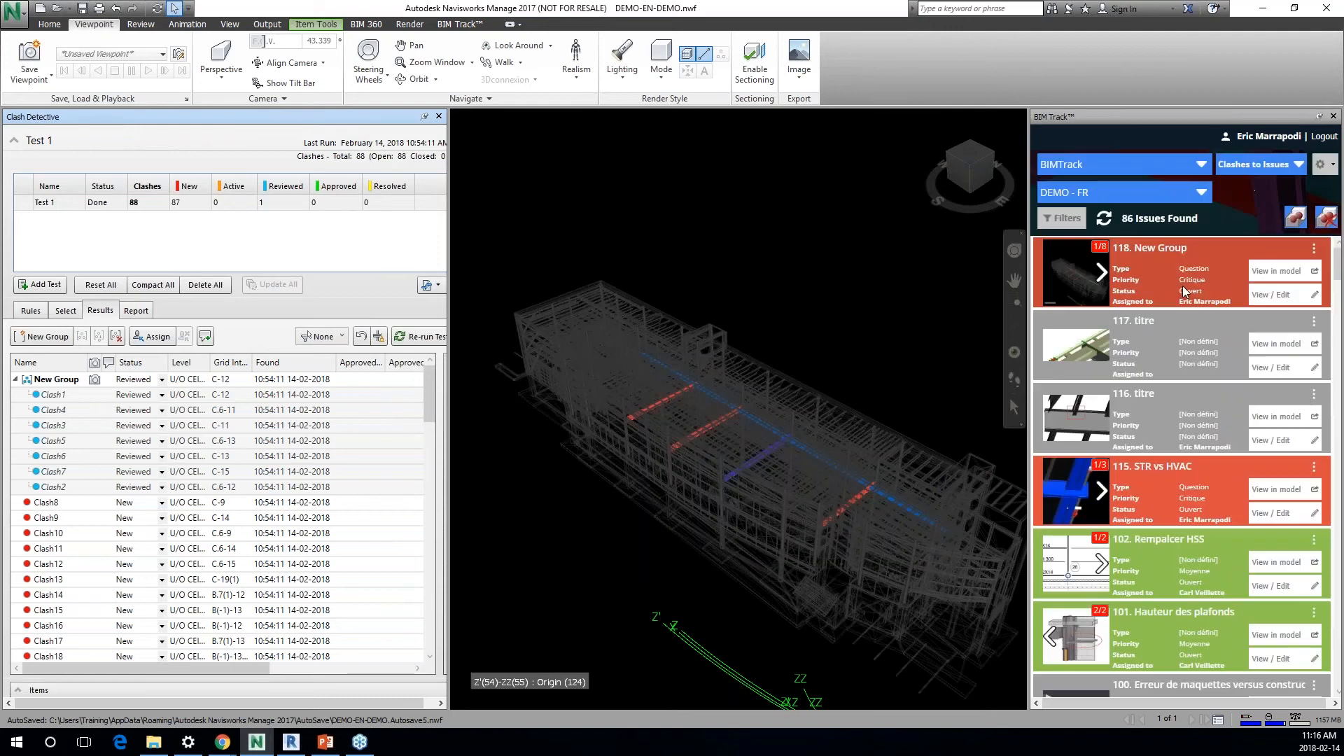
pyautogui.click(1278, 274)
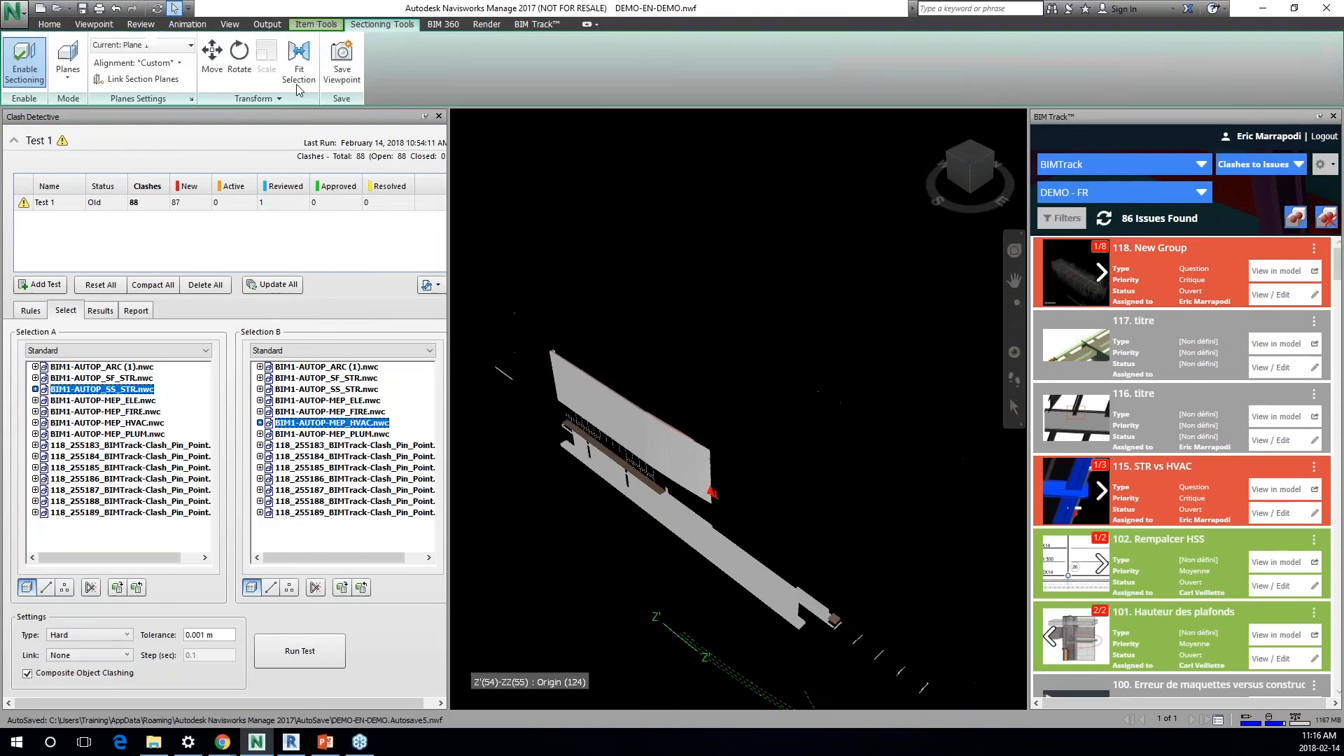
# Step: Change the sectioning mode to Box, fit the section box to the selected clash elements, and close Clash Detective
pyautogui.click(68, 69)
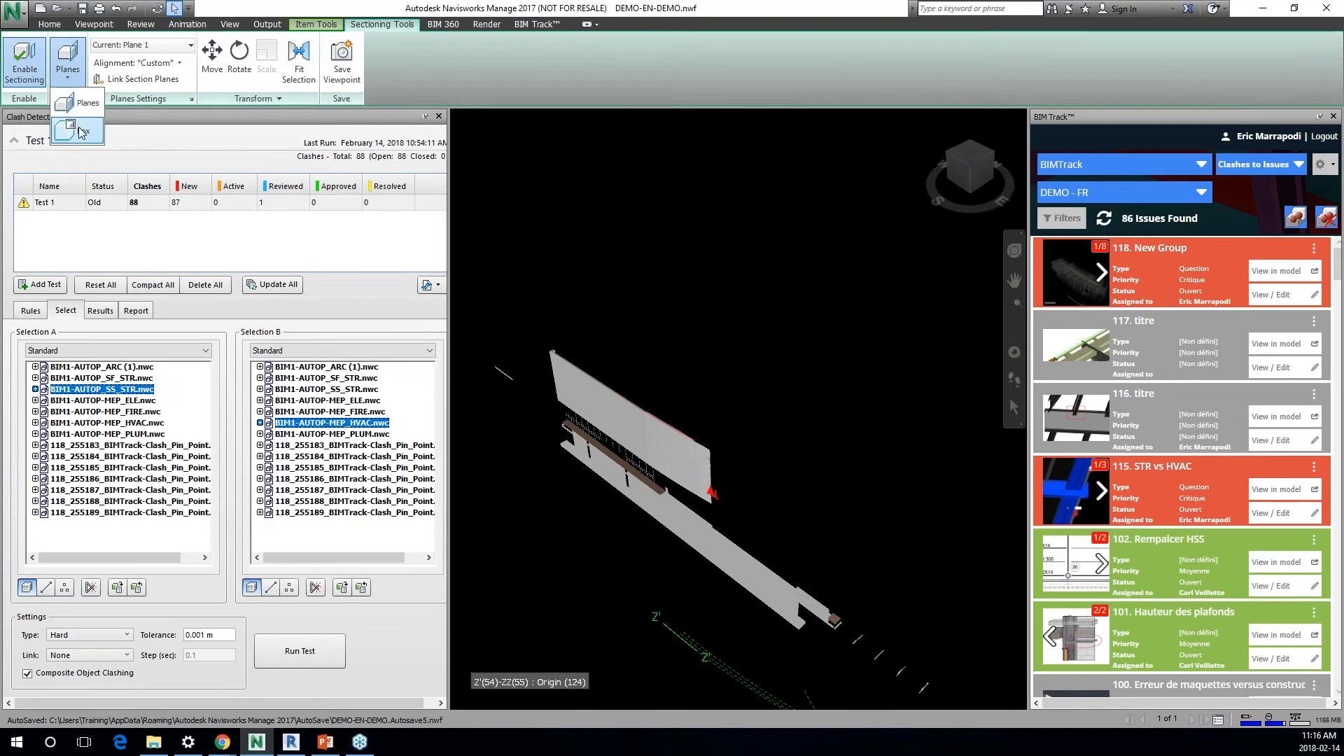
pyautogui.click(82, 132)
pyautogui.click(289, 68)
pyautogui.scroll(3, 758, 492)
pyautogui.scroll(4, 758, 492)
pyautogui.moveTo(853, 486); pyautogui.dragTo(671, 383, button='middle')
pyautogui.scroll(3, 836, 413)
pyautogui.moveTo(871, 411); pyautogui.dragTo(840, 421, button='middle')
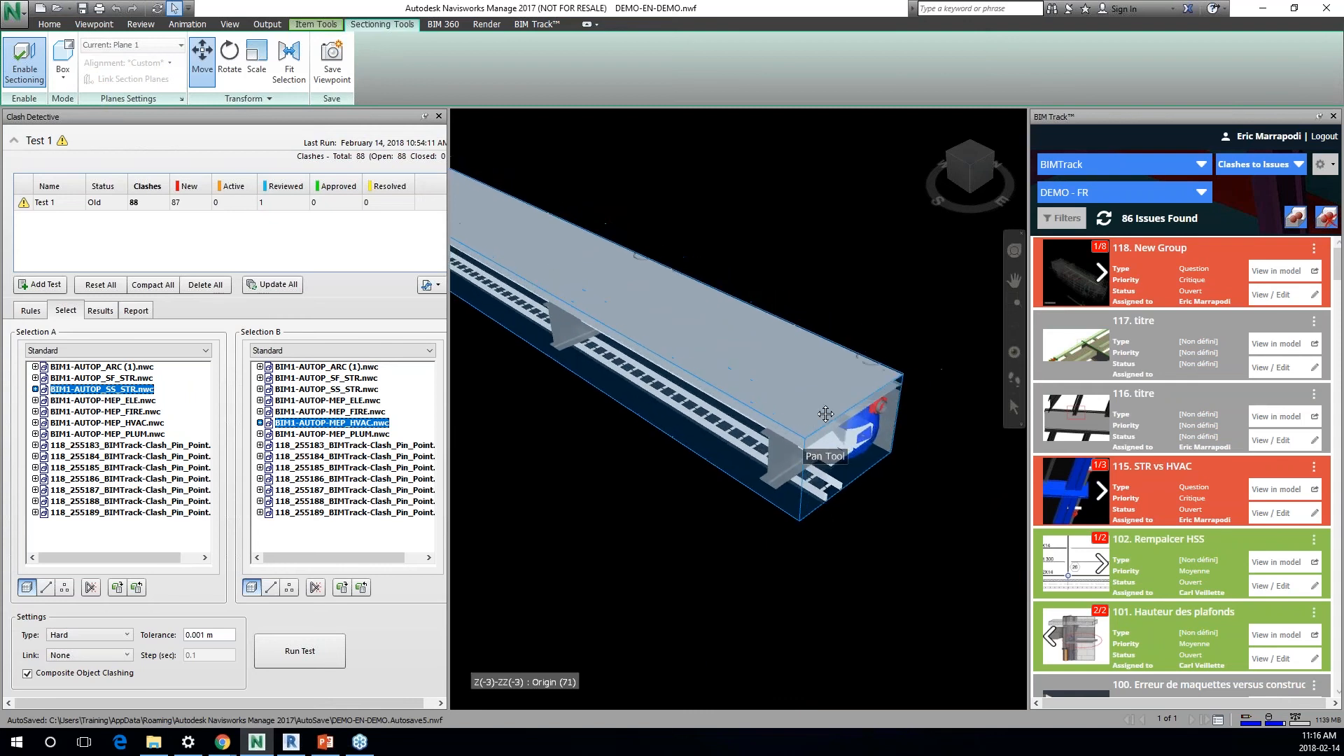
pyautogui.click(439, 117)
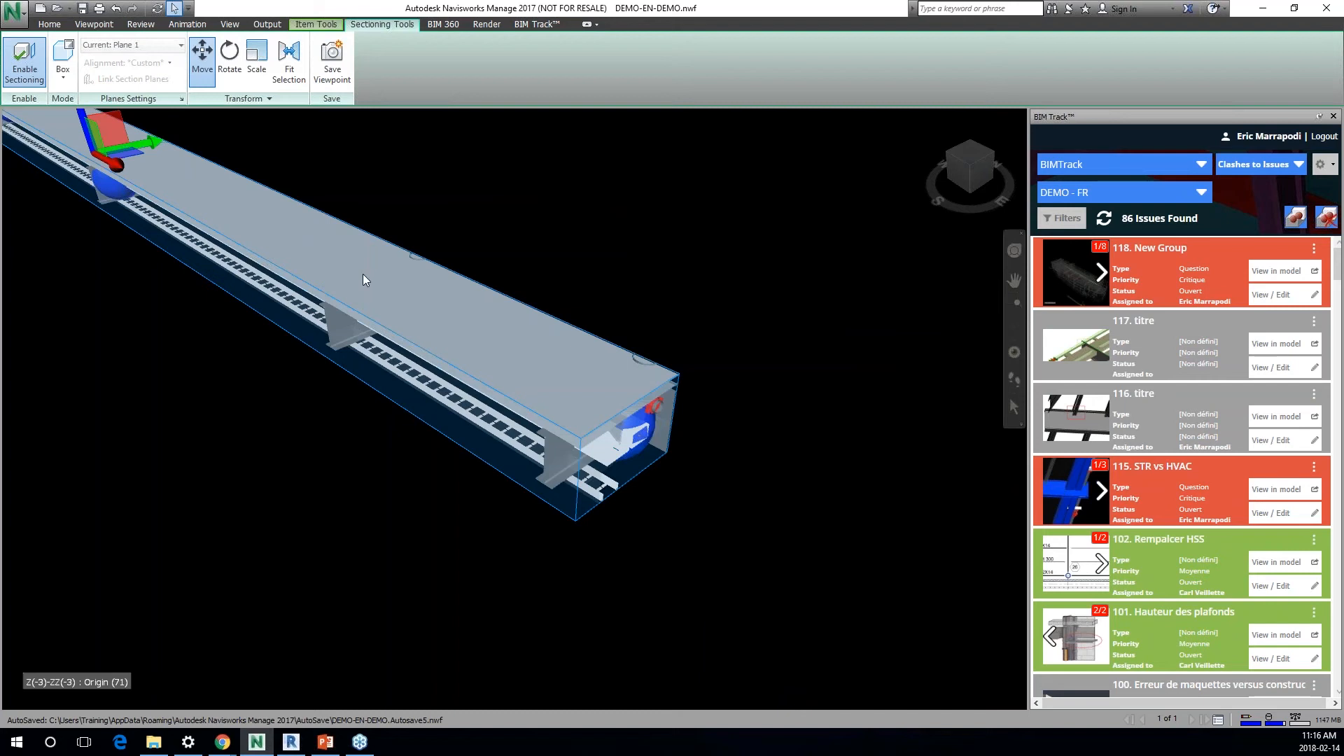
# Step: Change the camera from perspective to Orthographic and frame the end of the sectioned beam
pyautogui.click(94, 24)
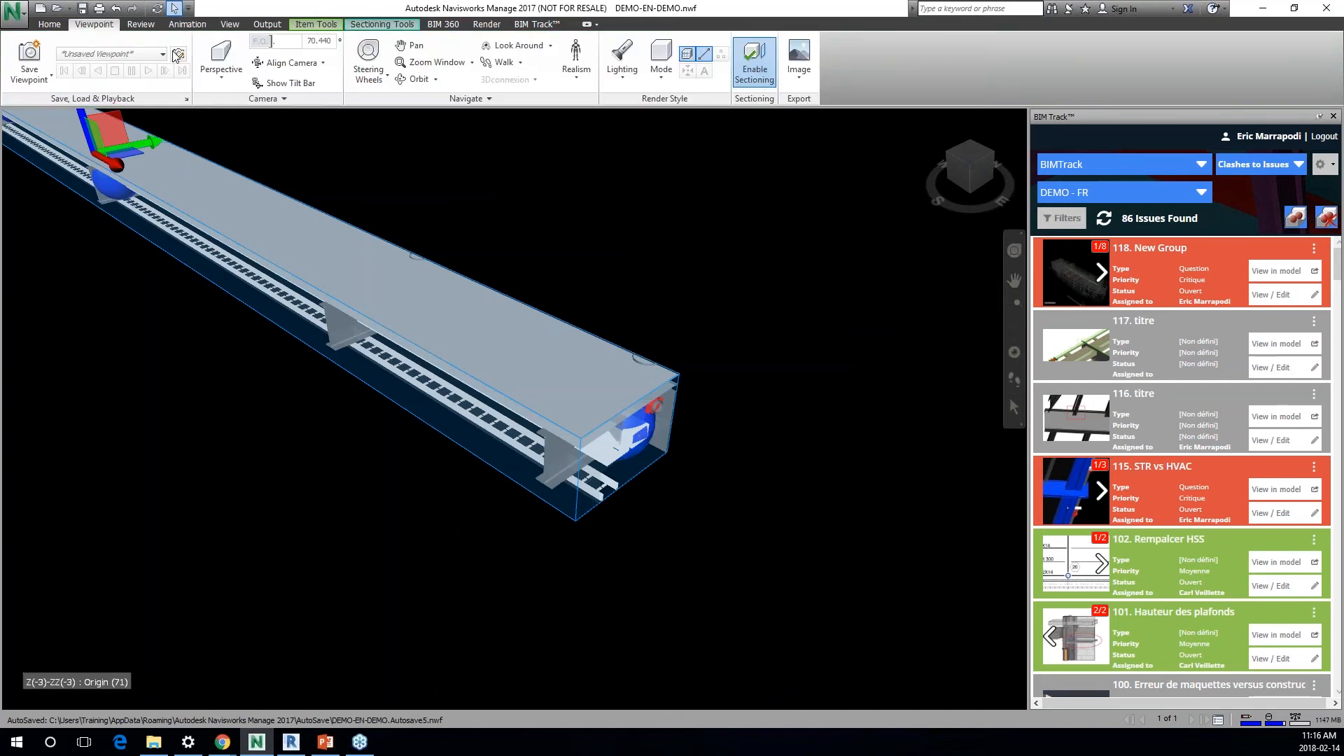
pyautogui.click(221, 67)
pyautogui.click(231, 129)
pyautogui.scroll(8, 514, 466)
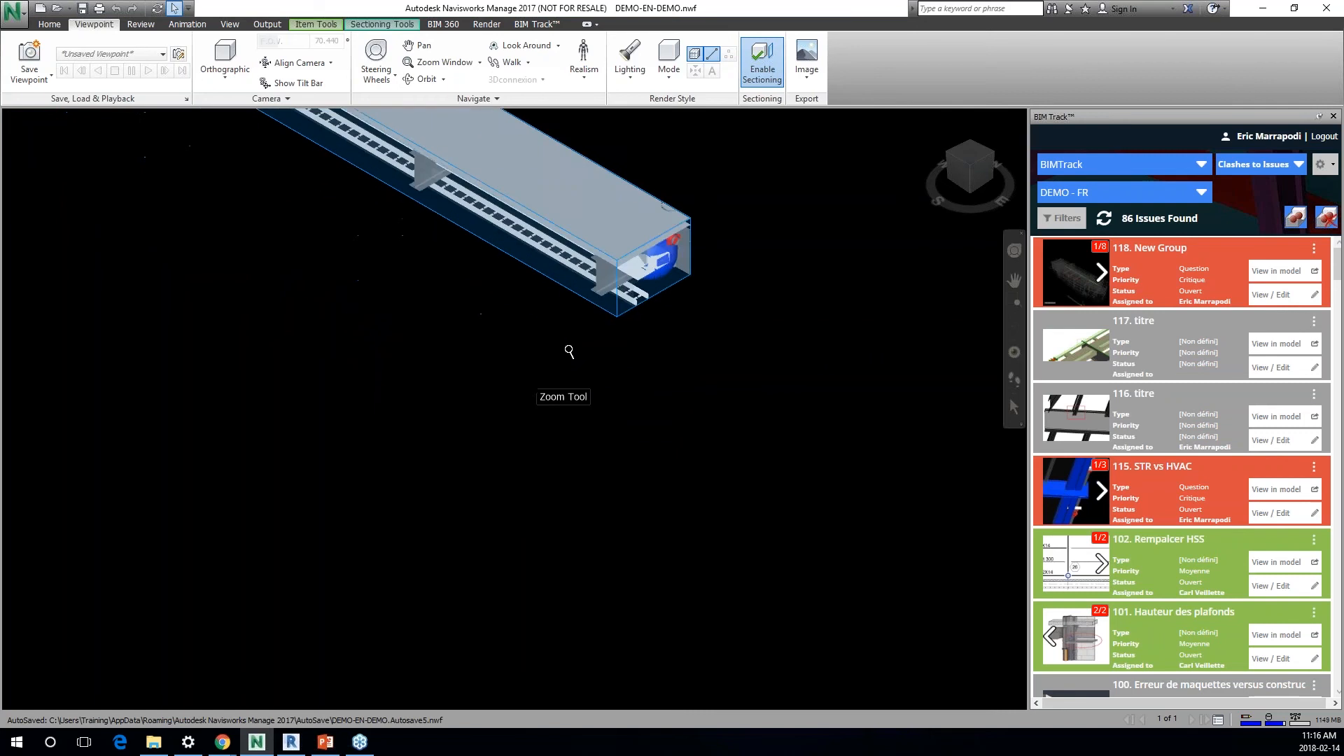
pyautogui.scroll(4, 602, 336)
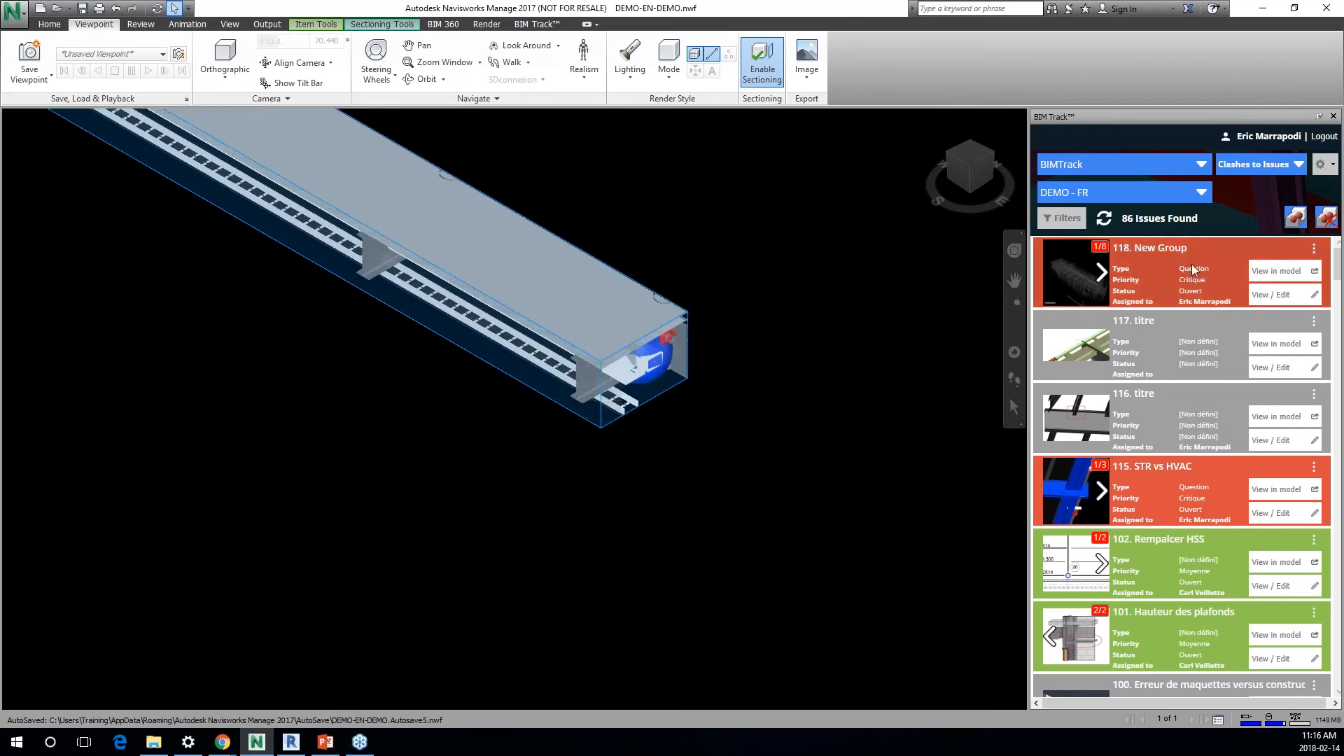
# Step: Add the current view as a new viewpoint to issue 118, New Group, and preview the issue's first image
pyautogui.rightClick(1172, 276)
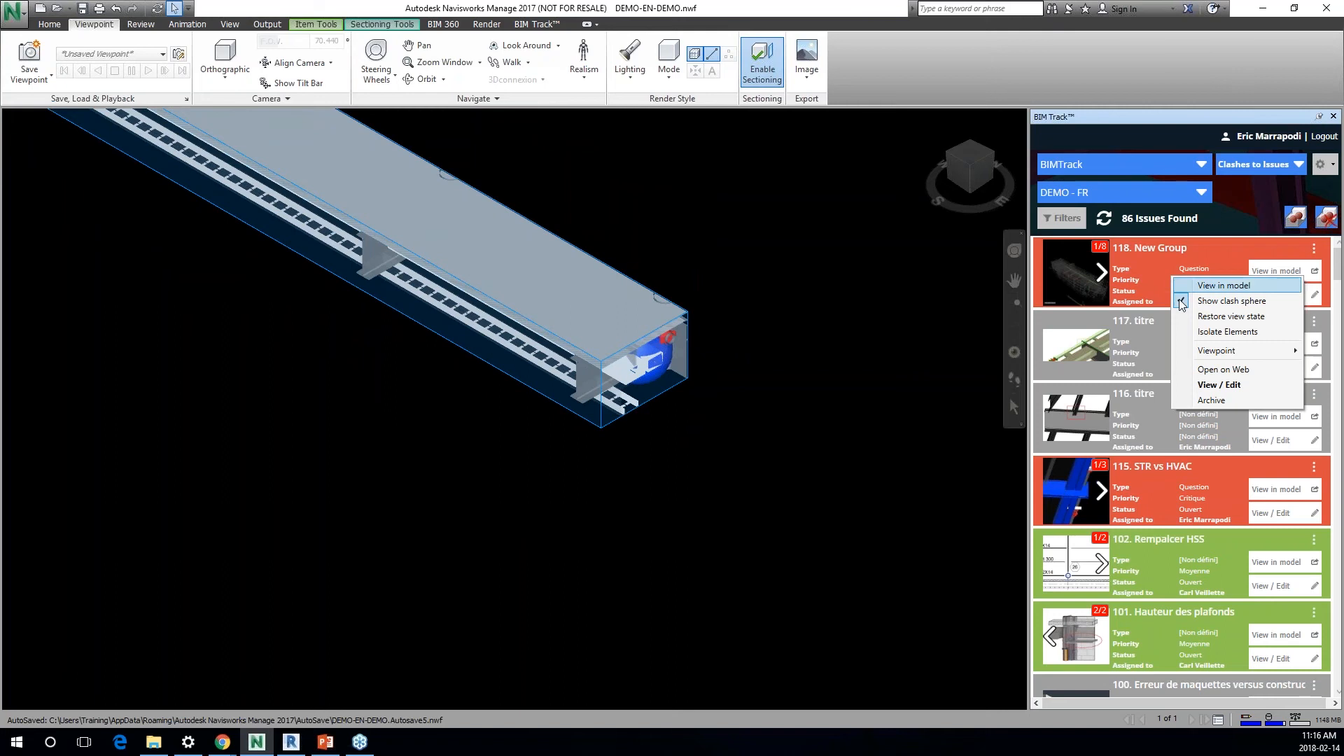
pyautogui.moveTo(1222, 350)
pyautogui.click(1075, 367)
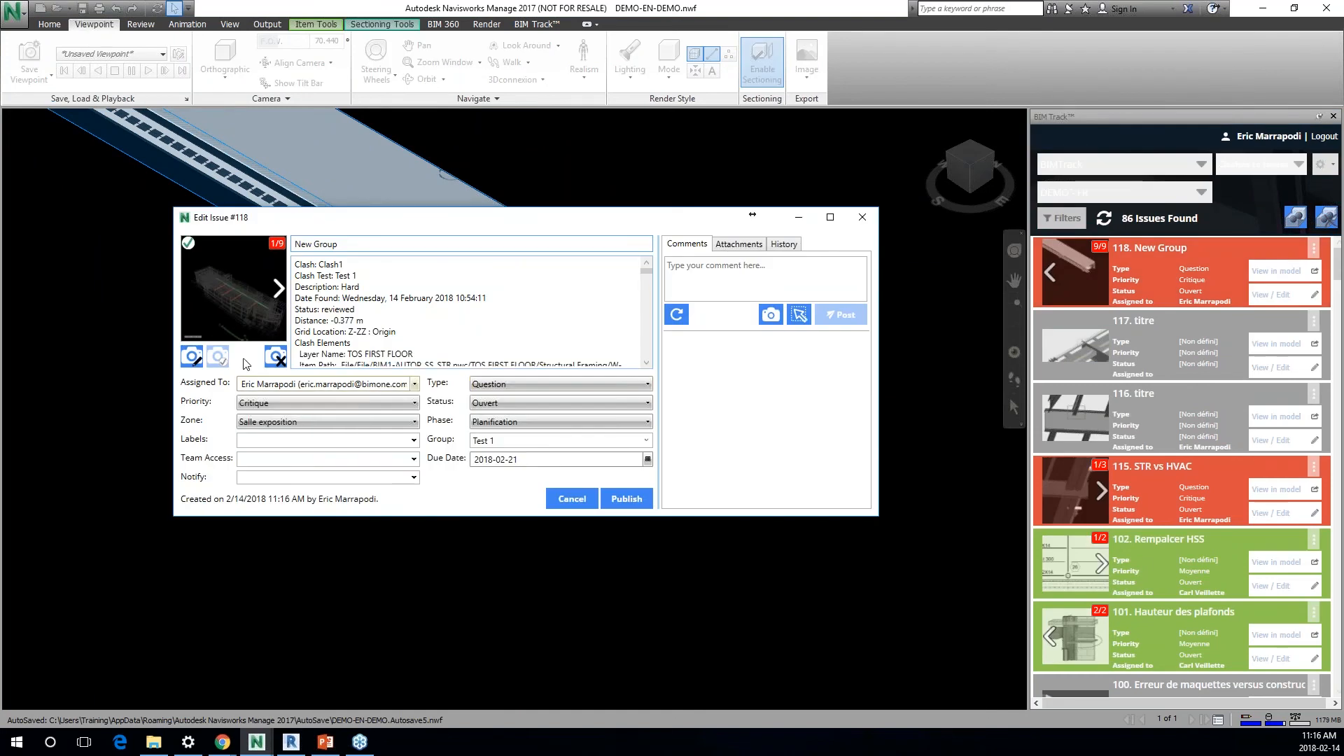
pyautogui.click(268, 307)
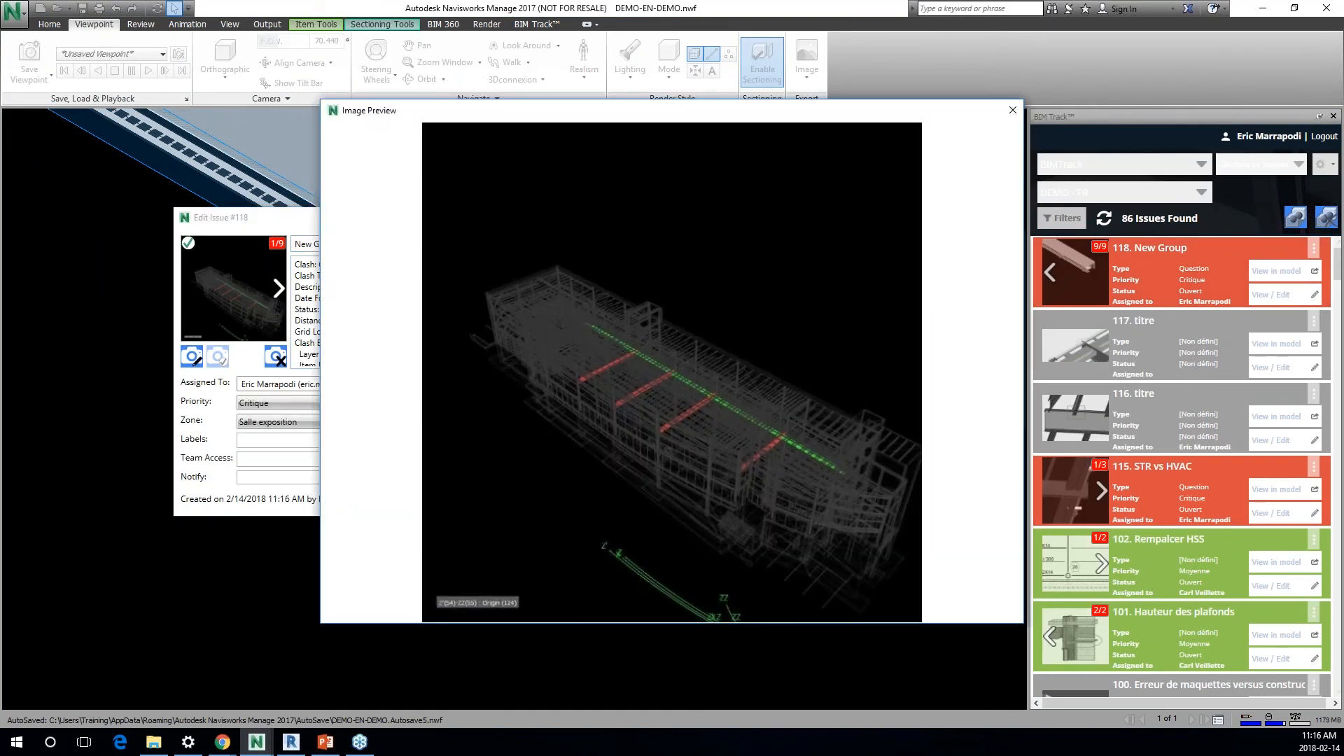
pyautogui.click(1006, 107)
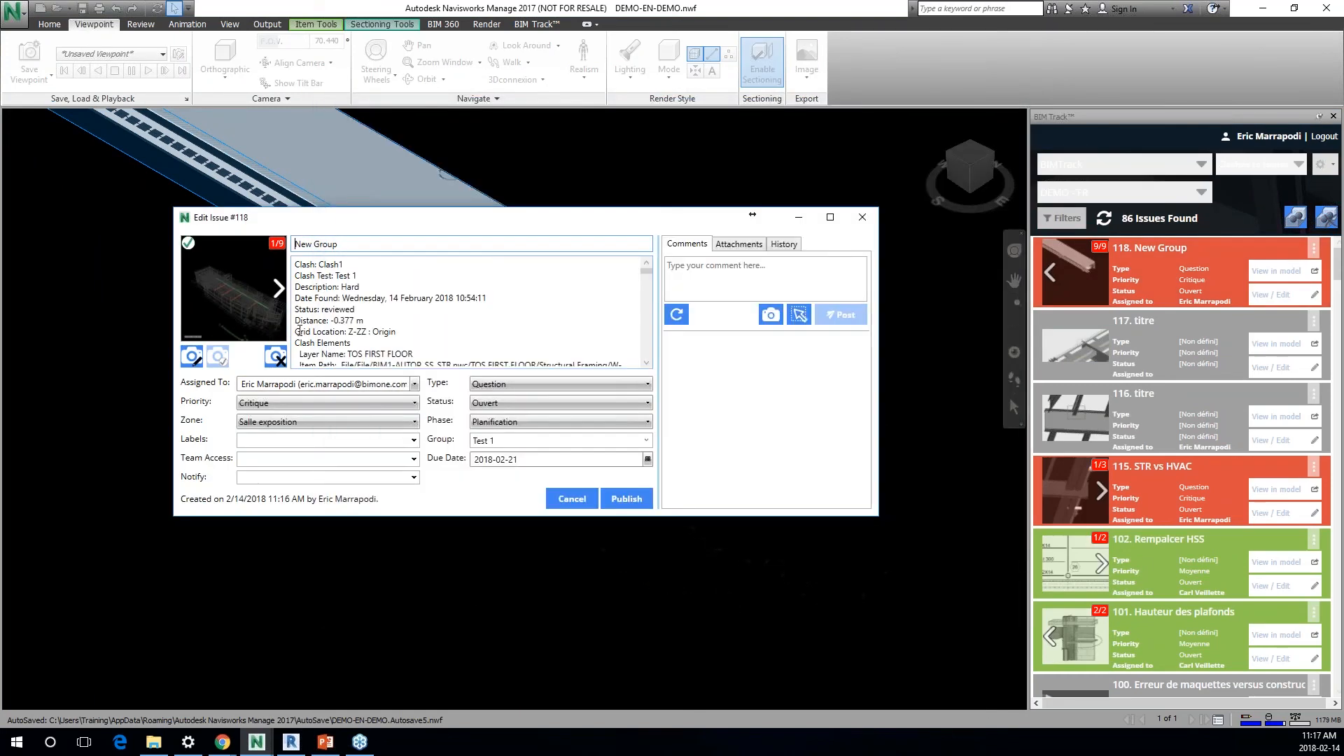
# Step: Go to the last viewpoint of issue 118, make it the default viewpoint, and publish the issue
pyautogui.click(278, 289)
pyautogui.click(279, 289)
pyautogui.click(278, 289)
pyautogui.click(279, 290)
pyautogui.click(279, 291)
pyautogui.click(279, 293)
pyautogui.click(279, 292)
pyautogui.click(279, 292)
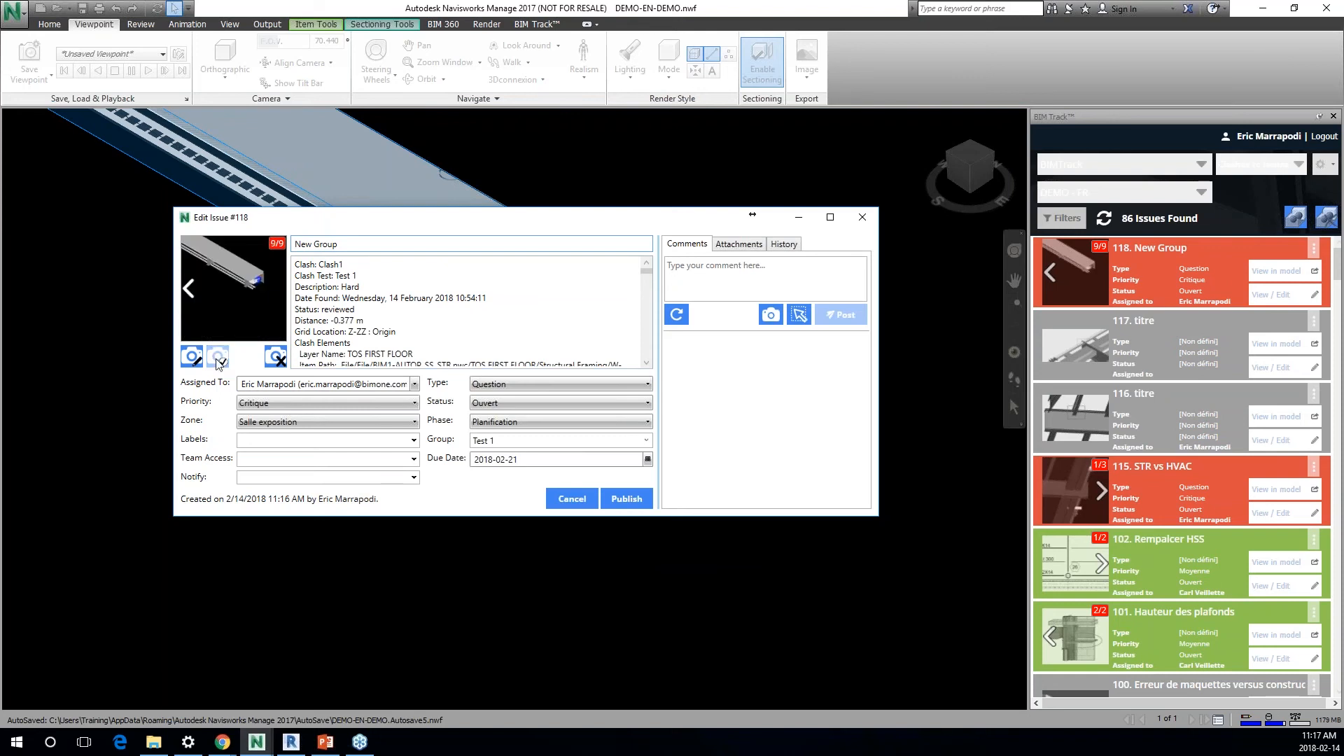
pyautogui.click(634, 500)
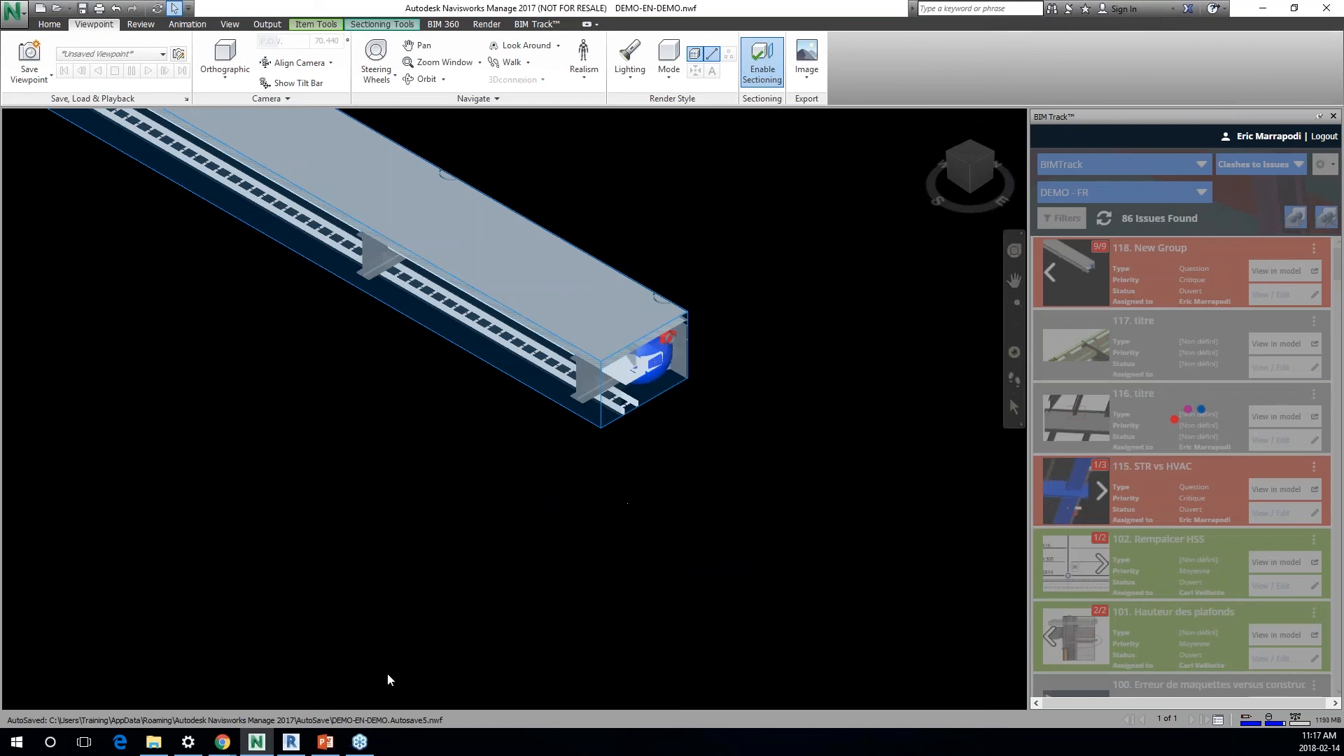
# Step: Switch to Revit, refresh the issue list, and view issue 118, New Group, in the model alongside its image preview
pyautogui.click(292, 744)
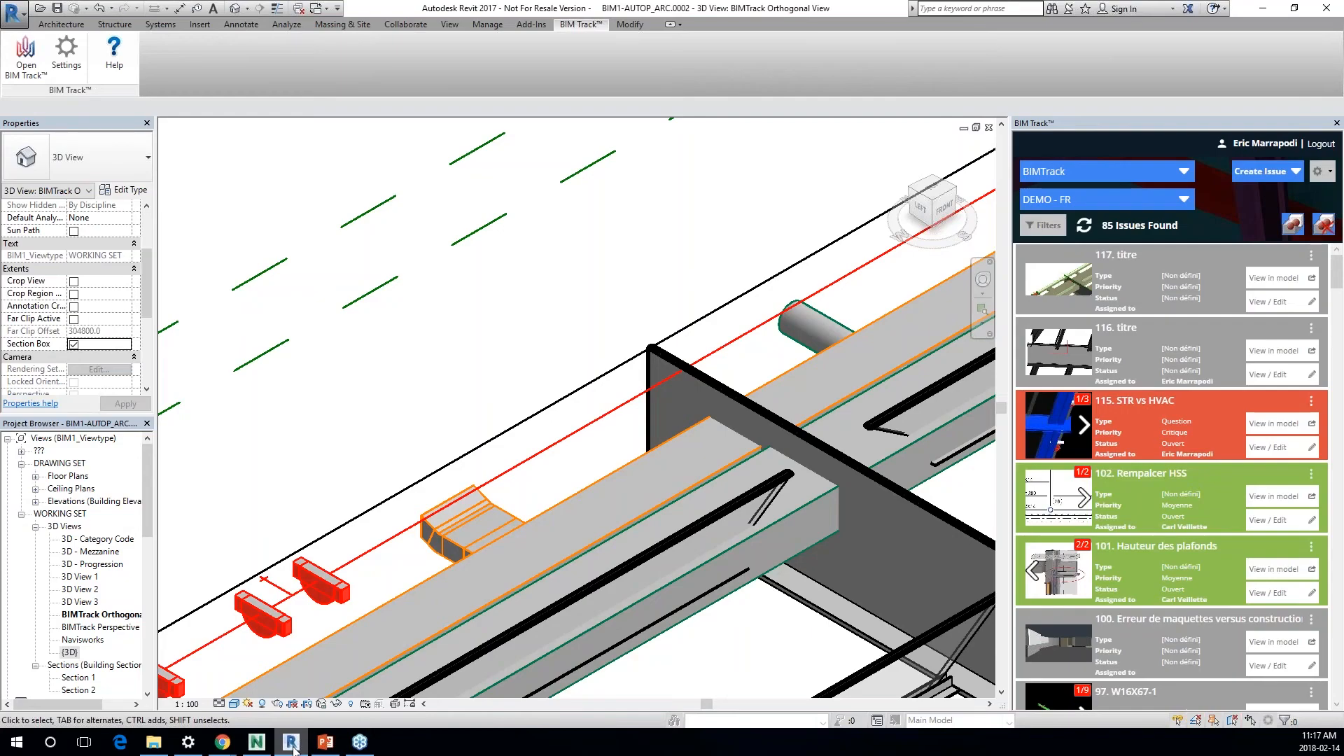
pyautogui.click(1085, 227)
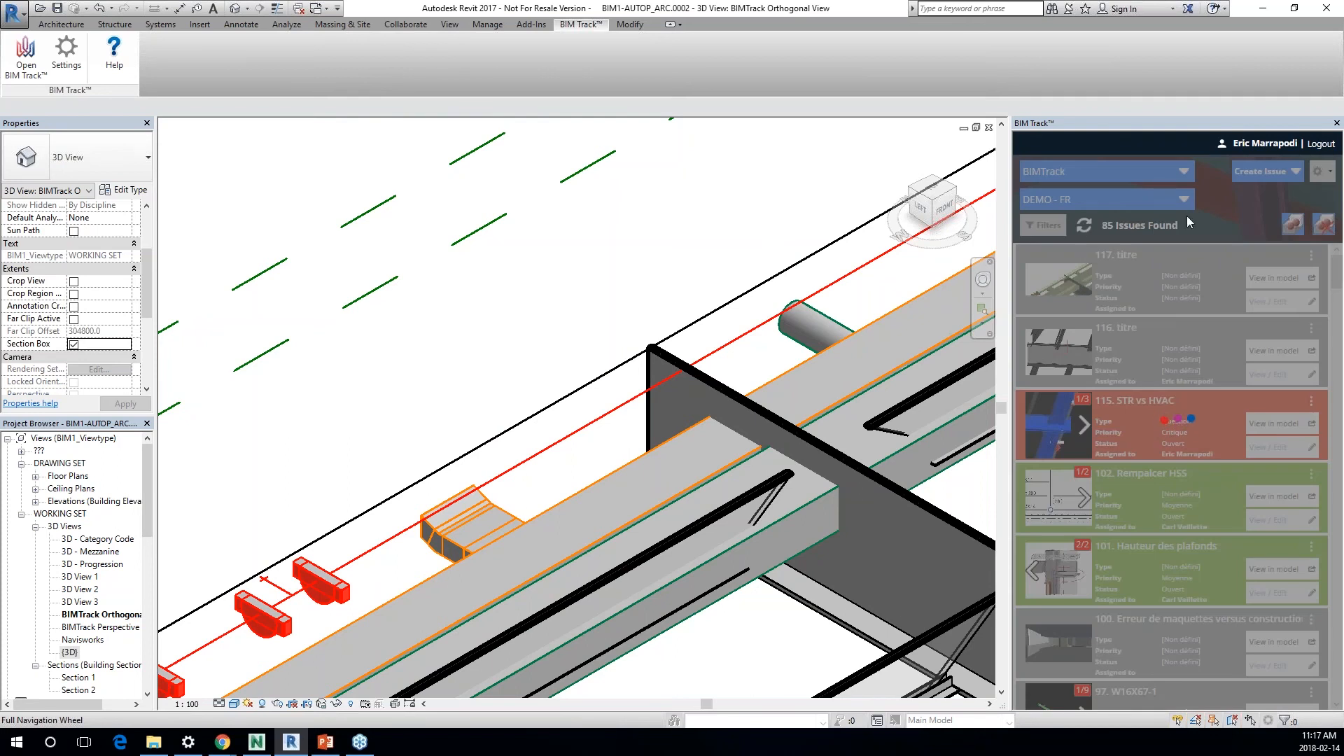
pyautogui.click(1260, 278)
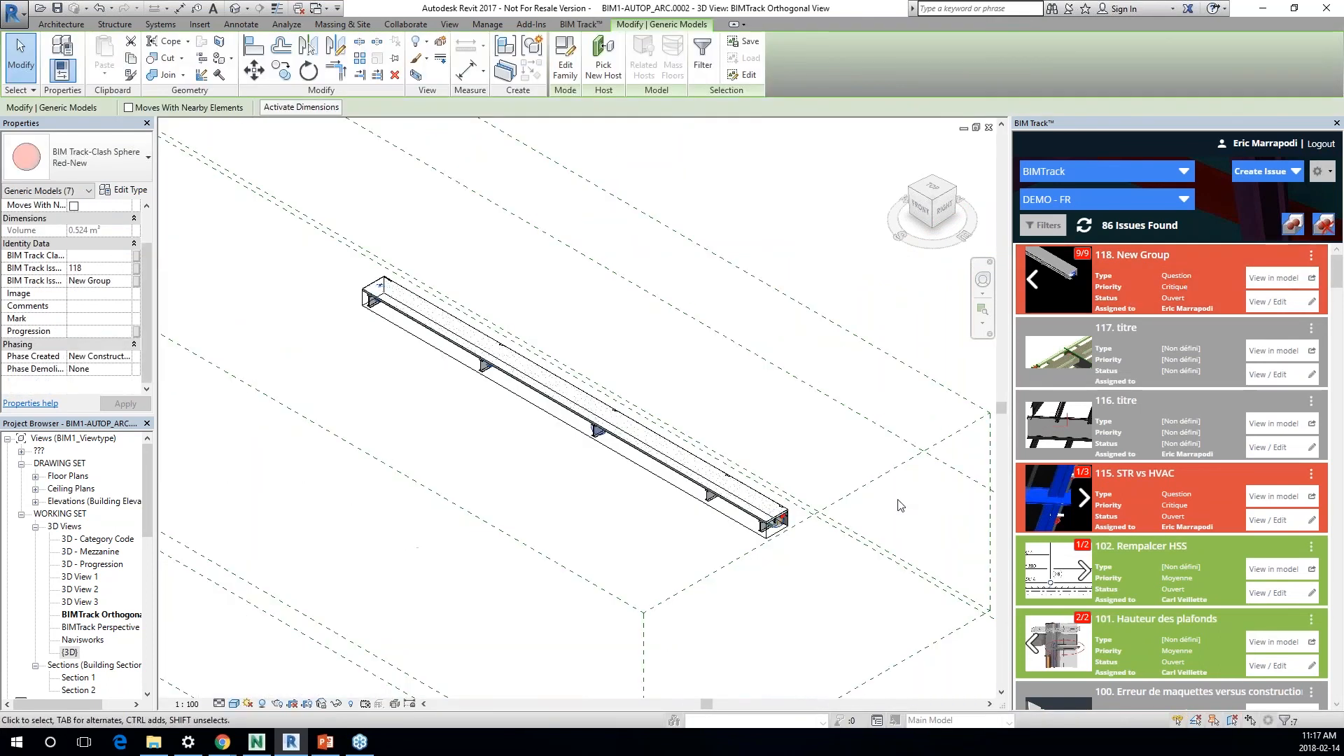
pyautogui.click(1060, 282)
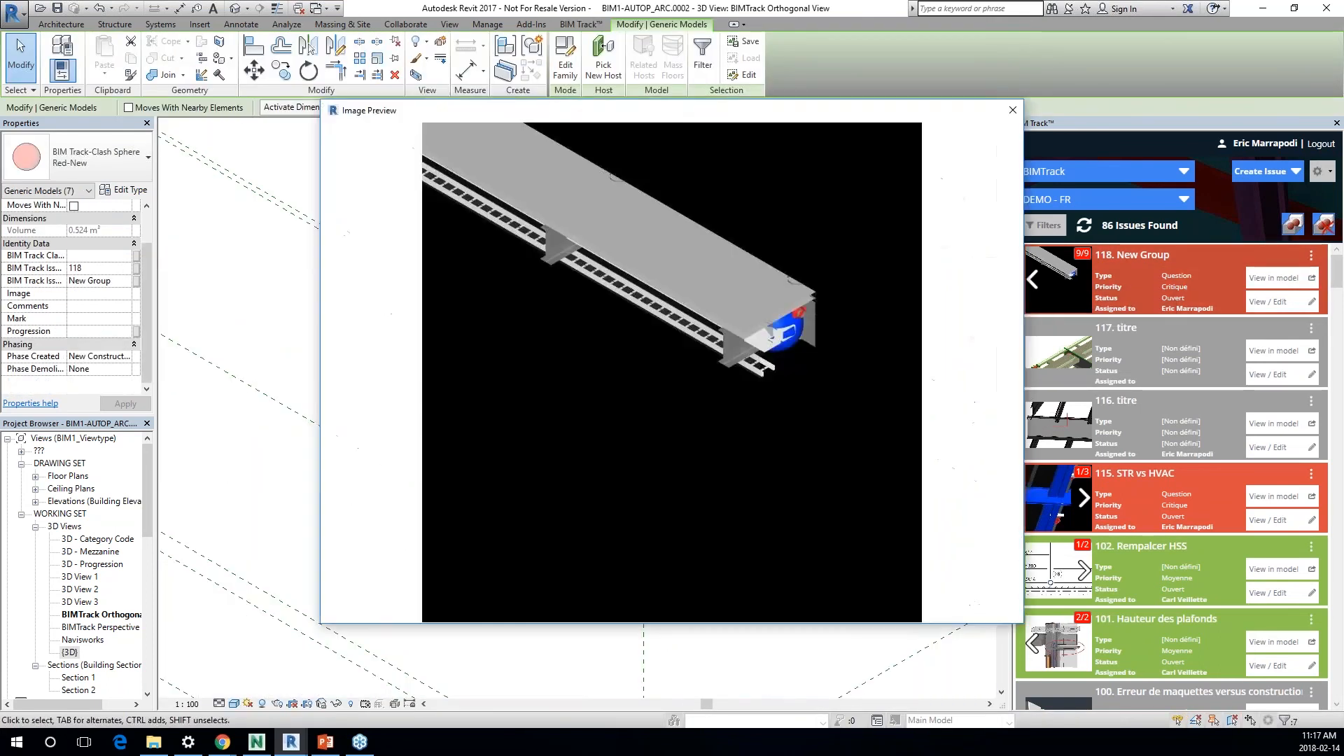
pyautogui.click(1012, 110)
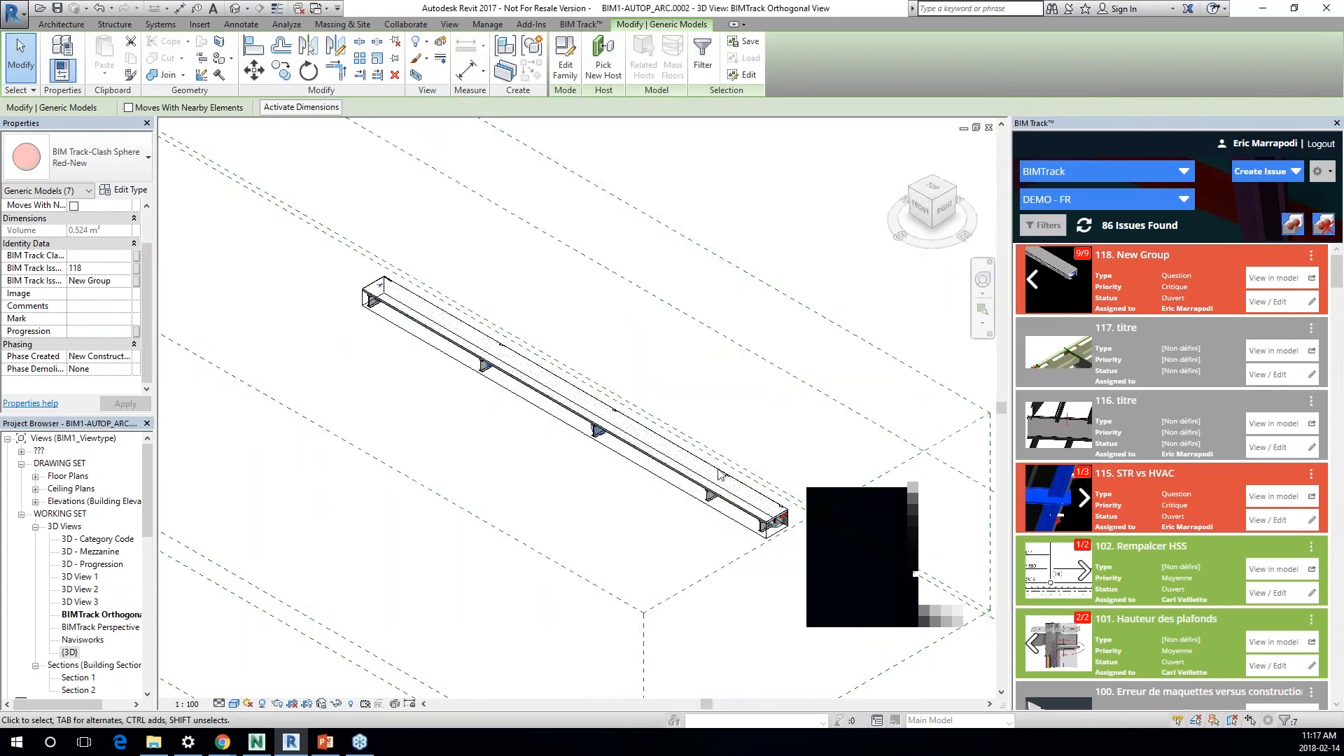
# Step: Switch to the BIM Track web 3D viewer in Chrome, refresh the issue list, and open issue 118, New Group
pyautogui.moveTo(231, 742)
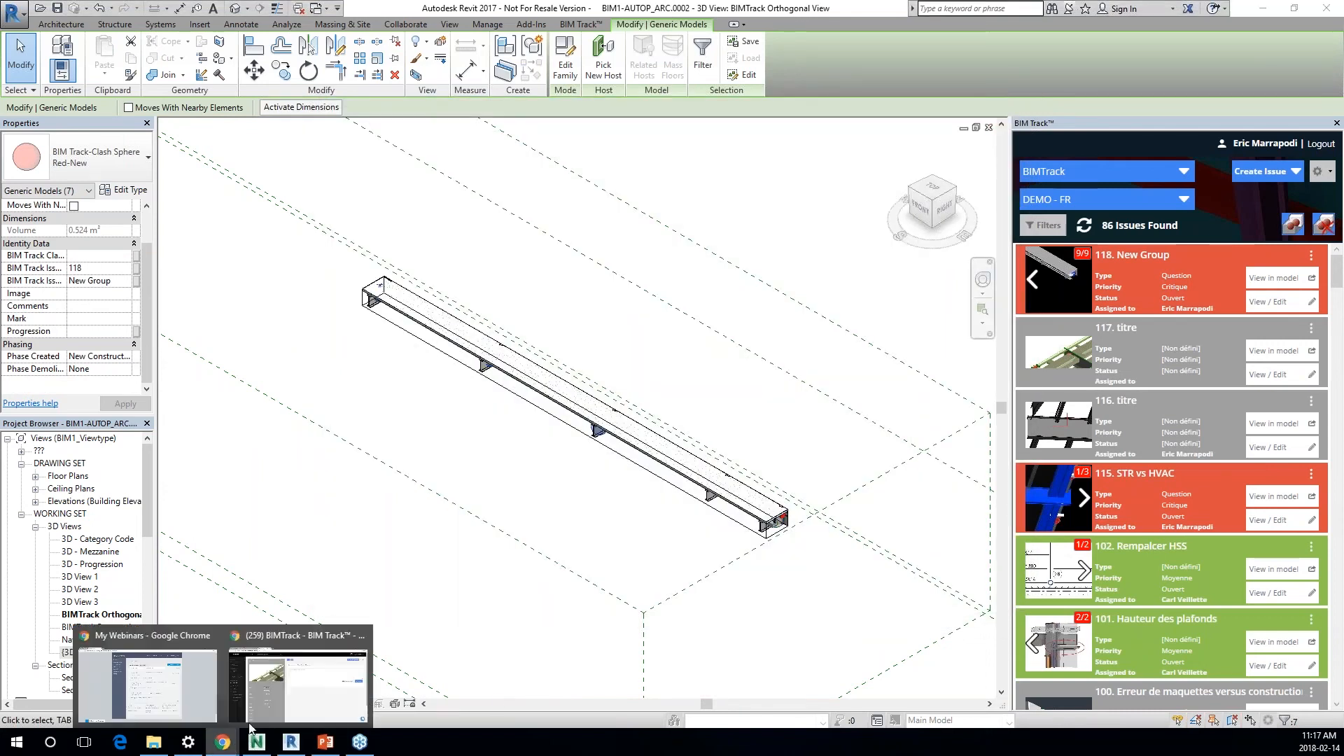
pyautogui.click(266, 704)
pyautogui.click(213, 9)
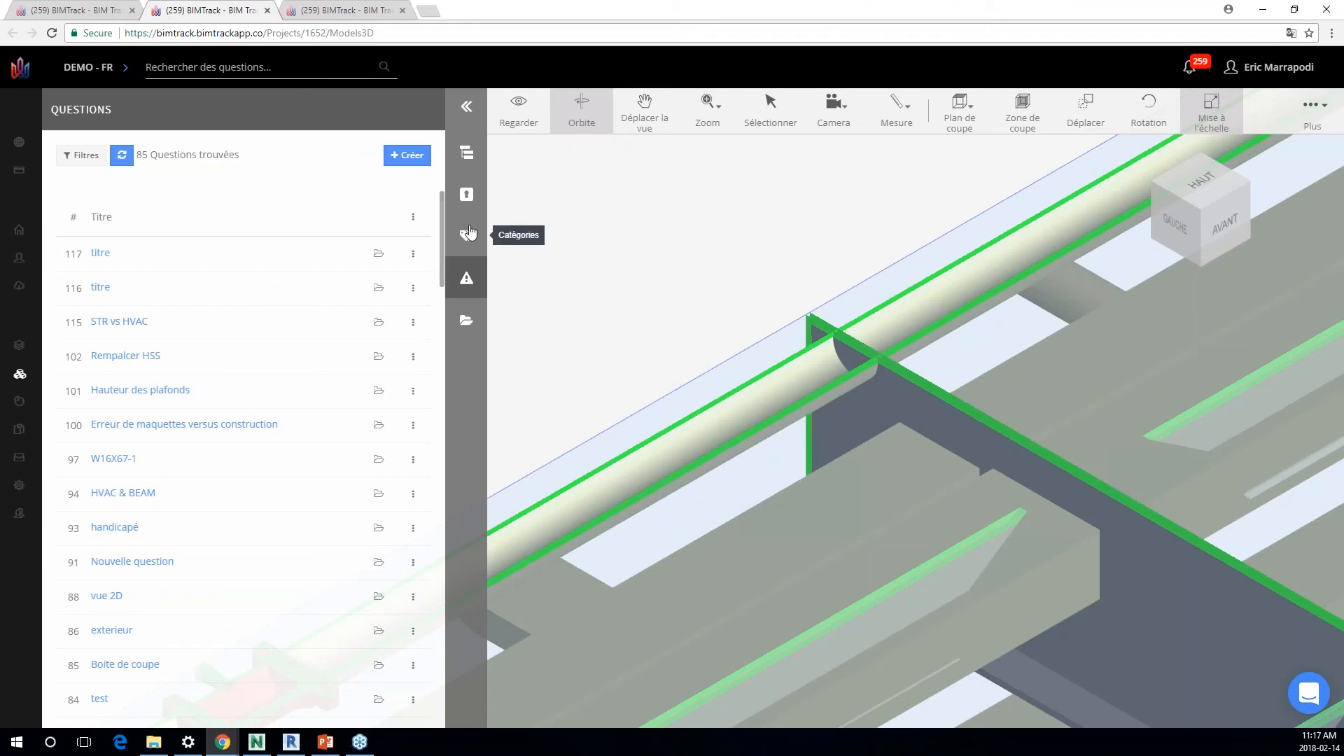
pyautogui.click(122, 155)
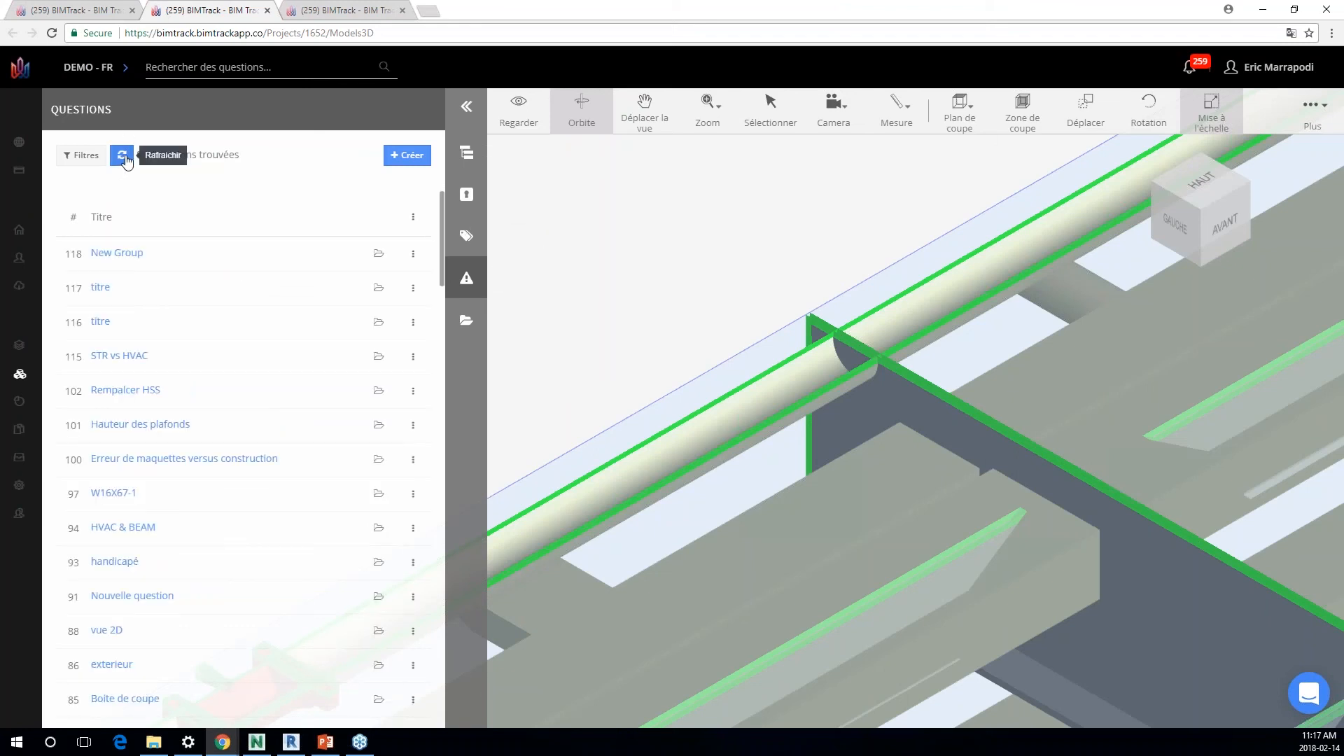
pyautogui.click(129, 259)
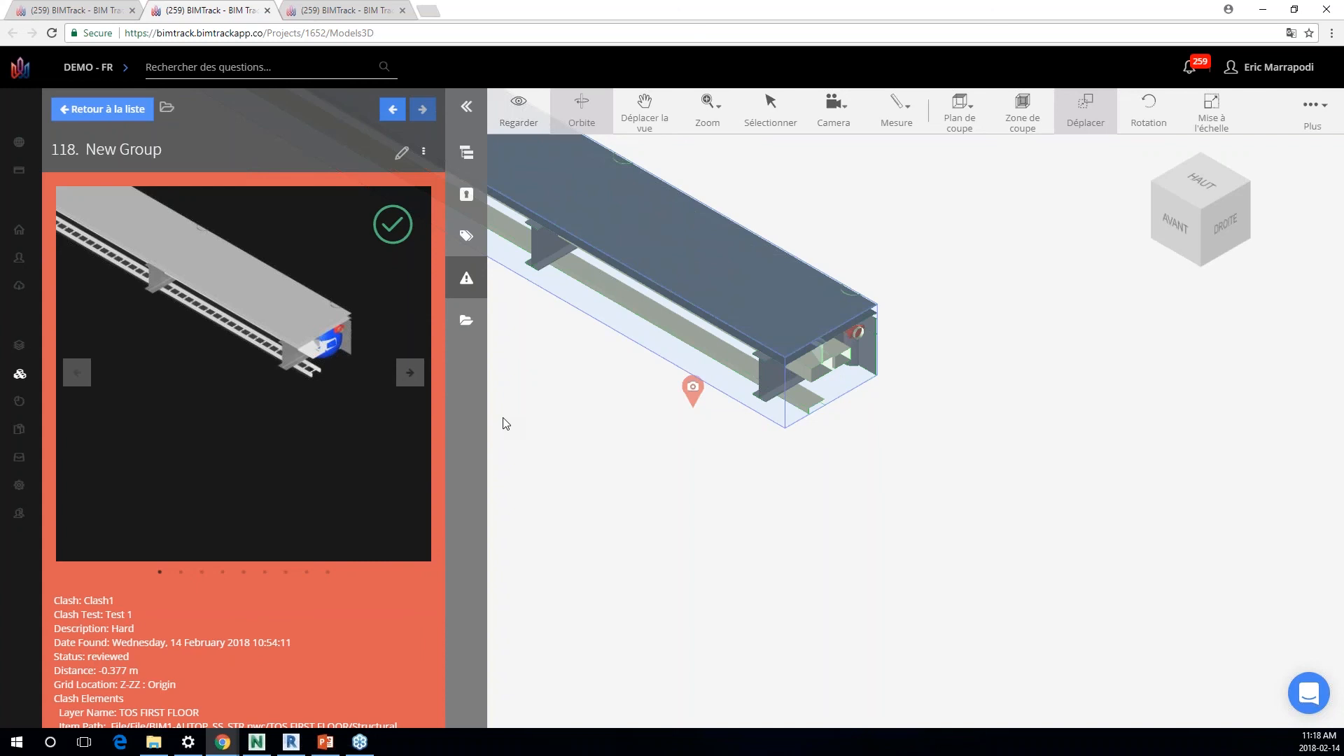
# Step: Open the project's Métriques page and drill into one assignee's issues by Priorité, down to Critique
pyautogui.moveTo(25, 387)
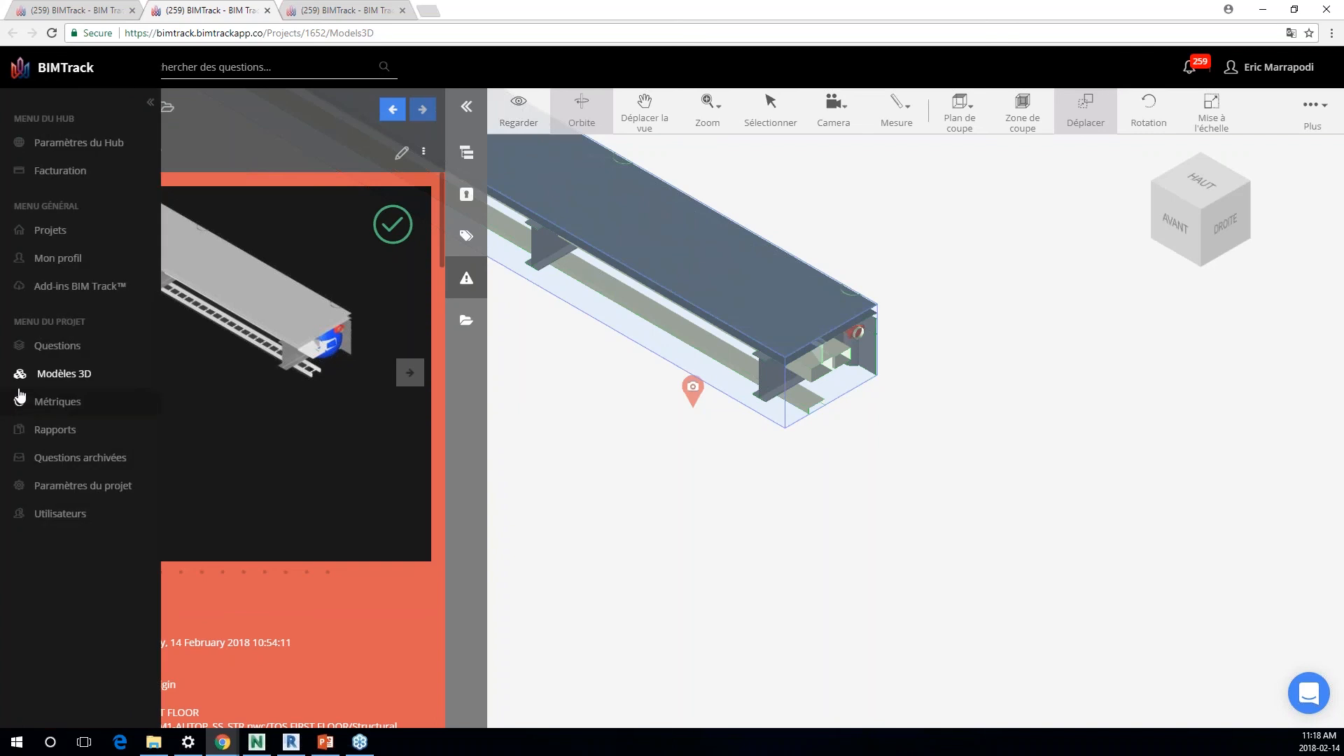
pyautogui.click(43, 404)
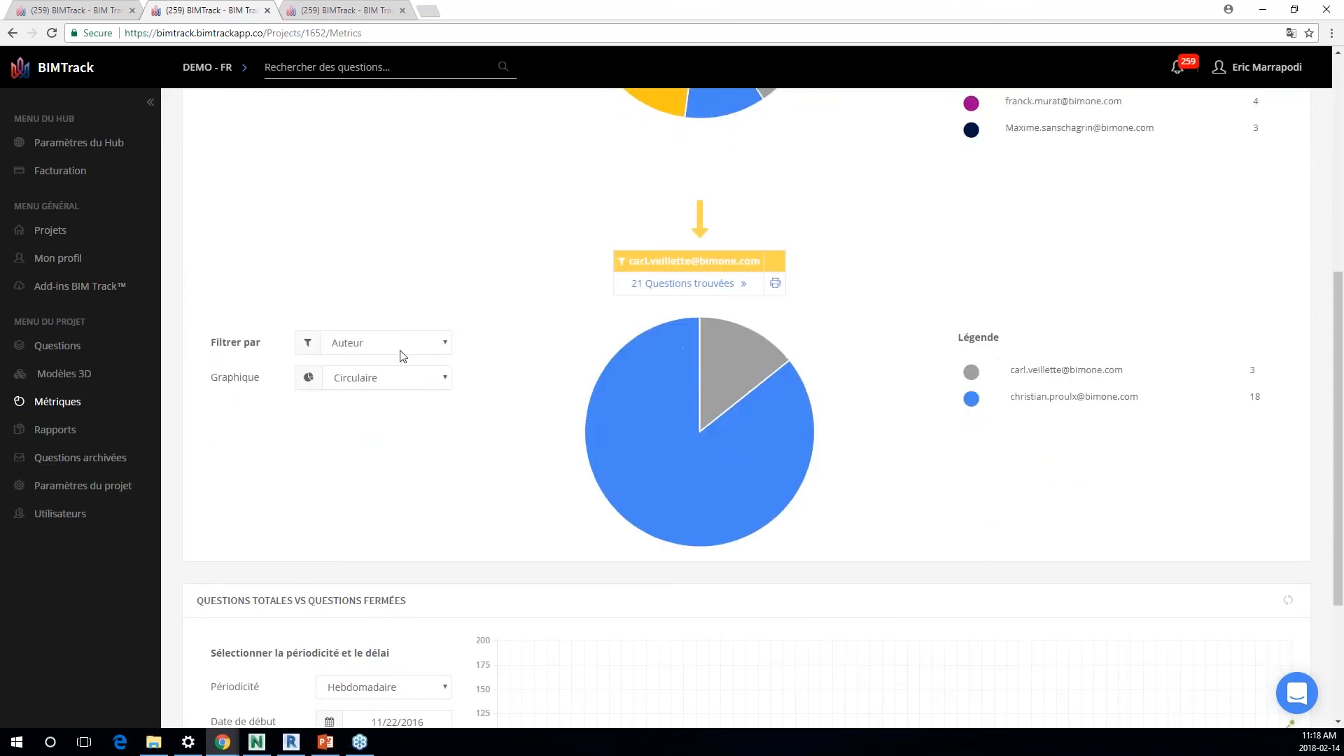
pyautogui.click(400, 343)
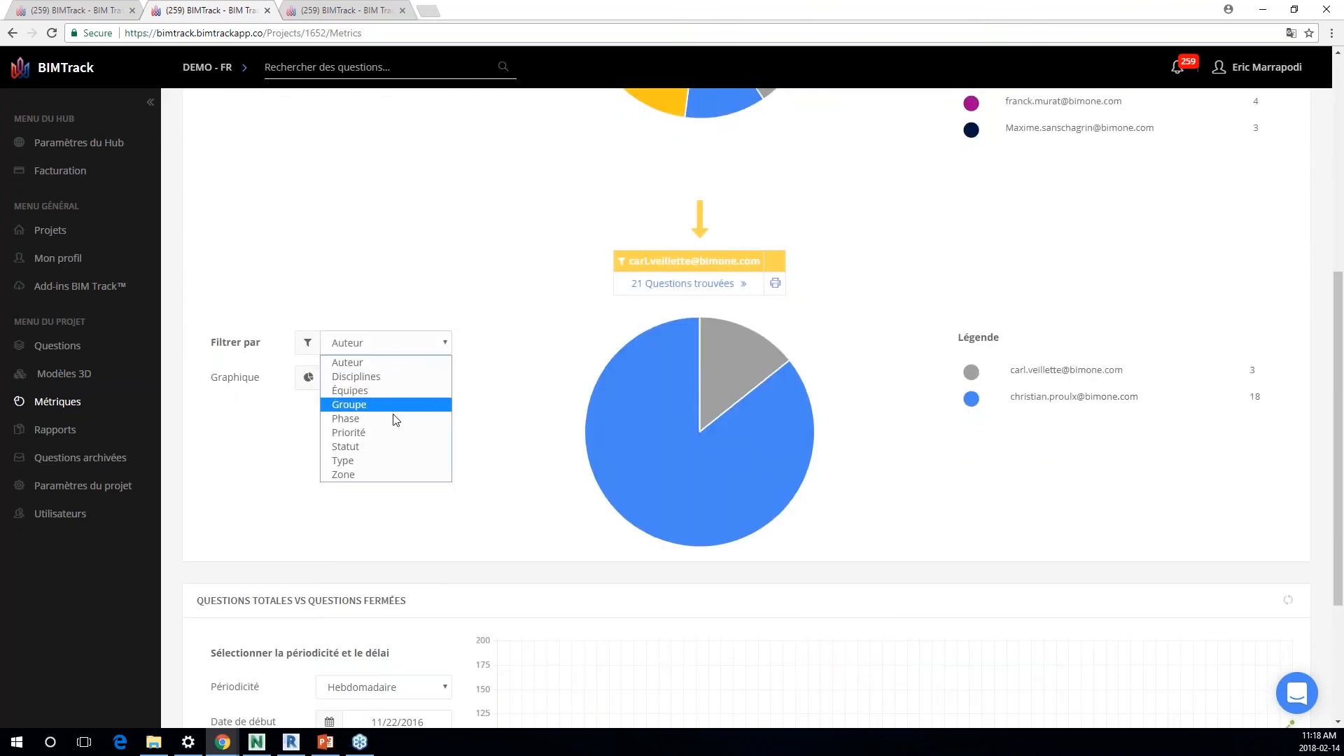
pyautogui.click(393, 432)
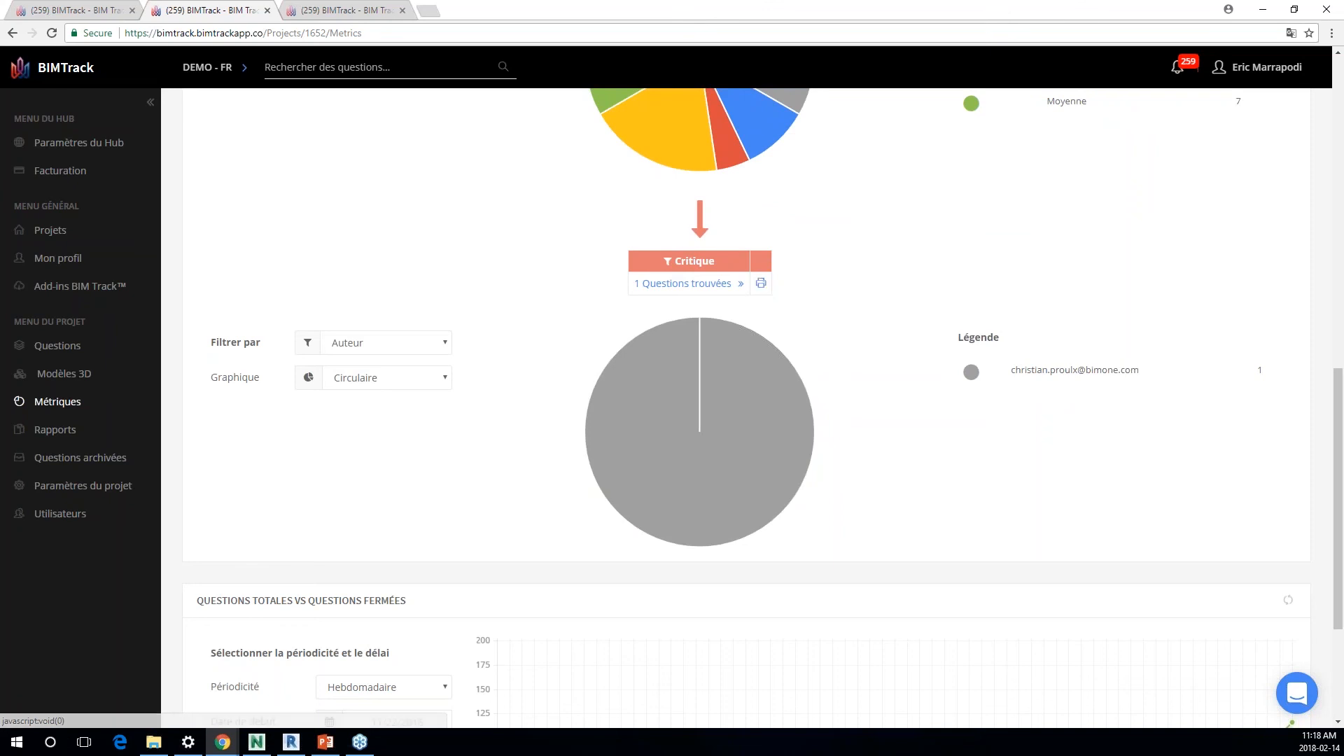
# Step: Set the total versus closed issues chart to the Mensuel period and examine its trend
pyautogui.scroll(-3, 421, 556)
pyautogui.click(371, 475)
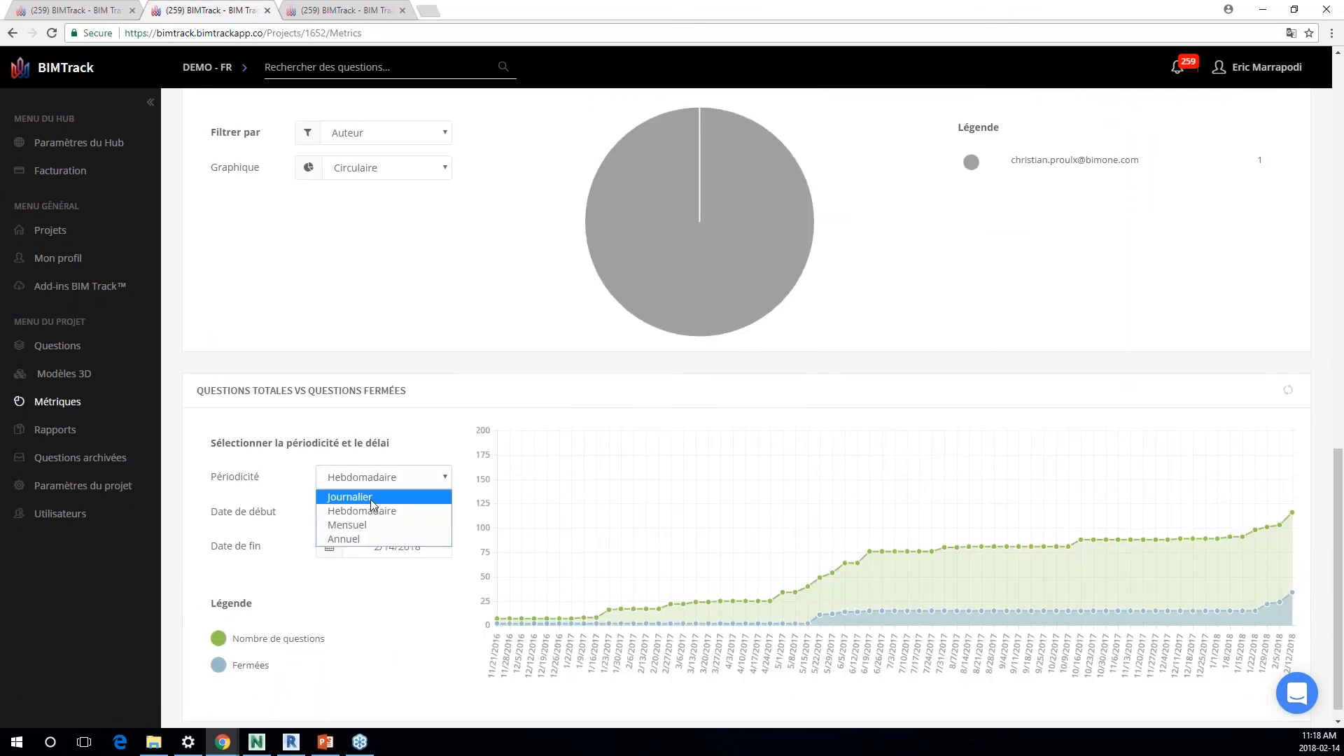
pyautogui.click(375, 525)
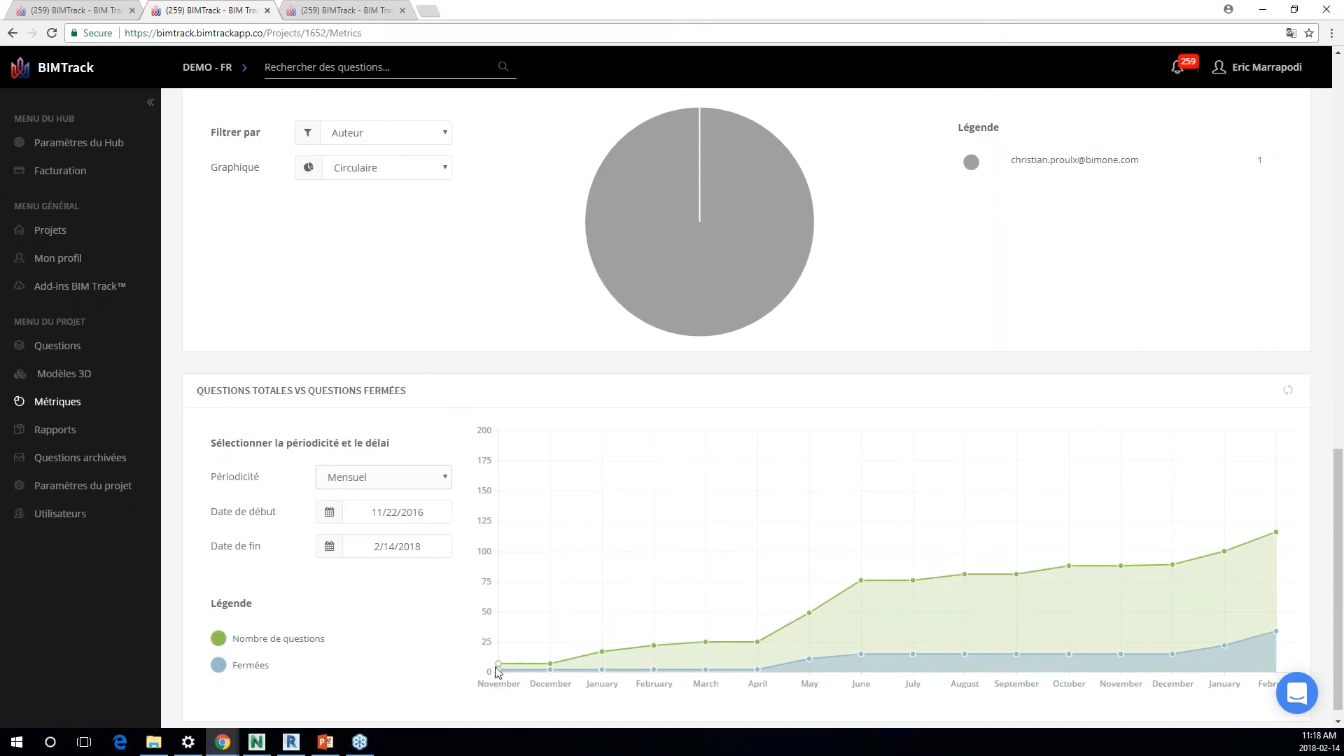
pyautogui.moveTo(864, 594)
pyautogui.scroll(3, 530, 359)
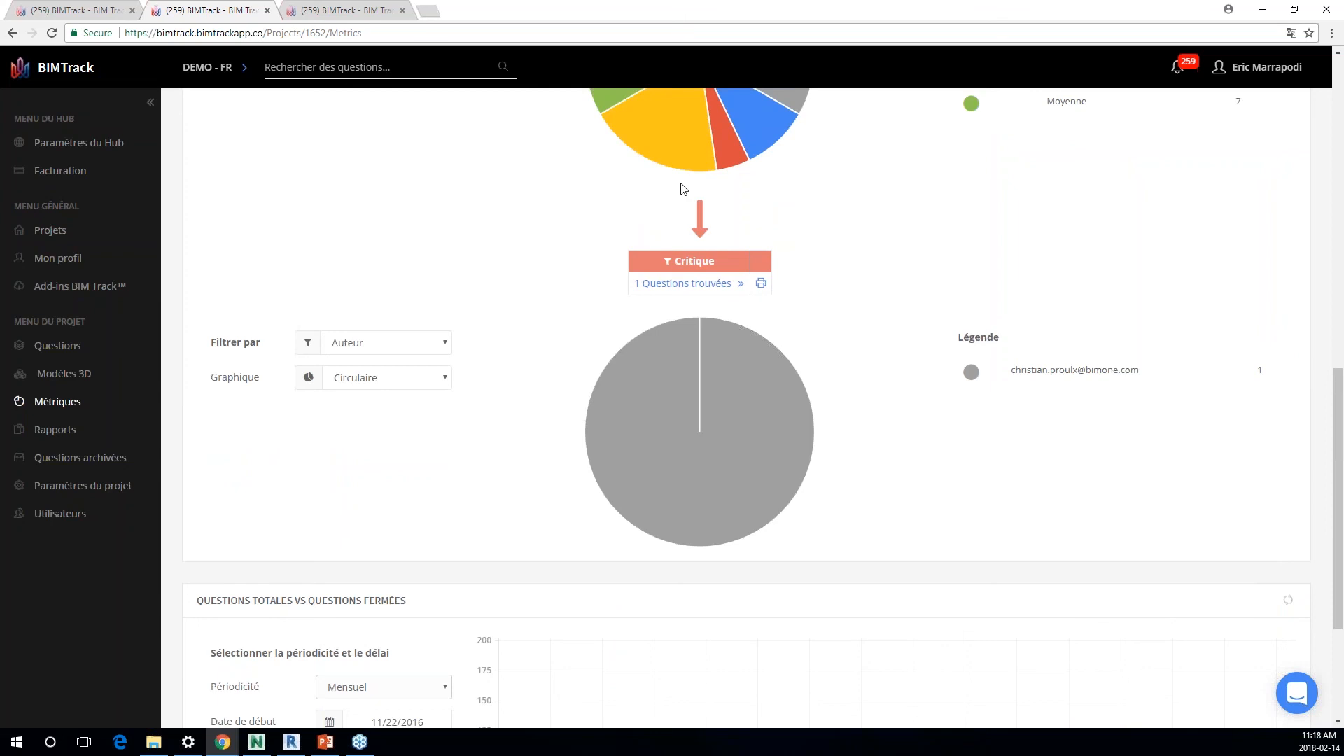
# Step: Open the report configuration for the Critique issues, remove the priority and assignee filters, and generate the printable report
pyautogui.click(745, 286)
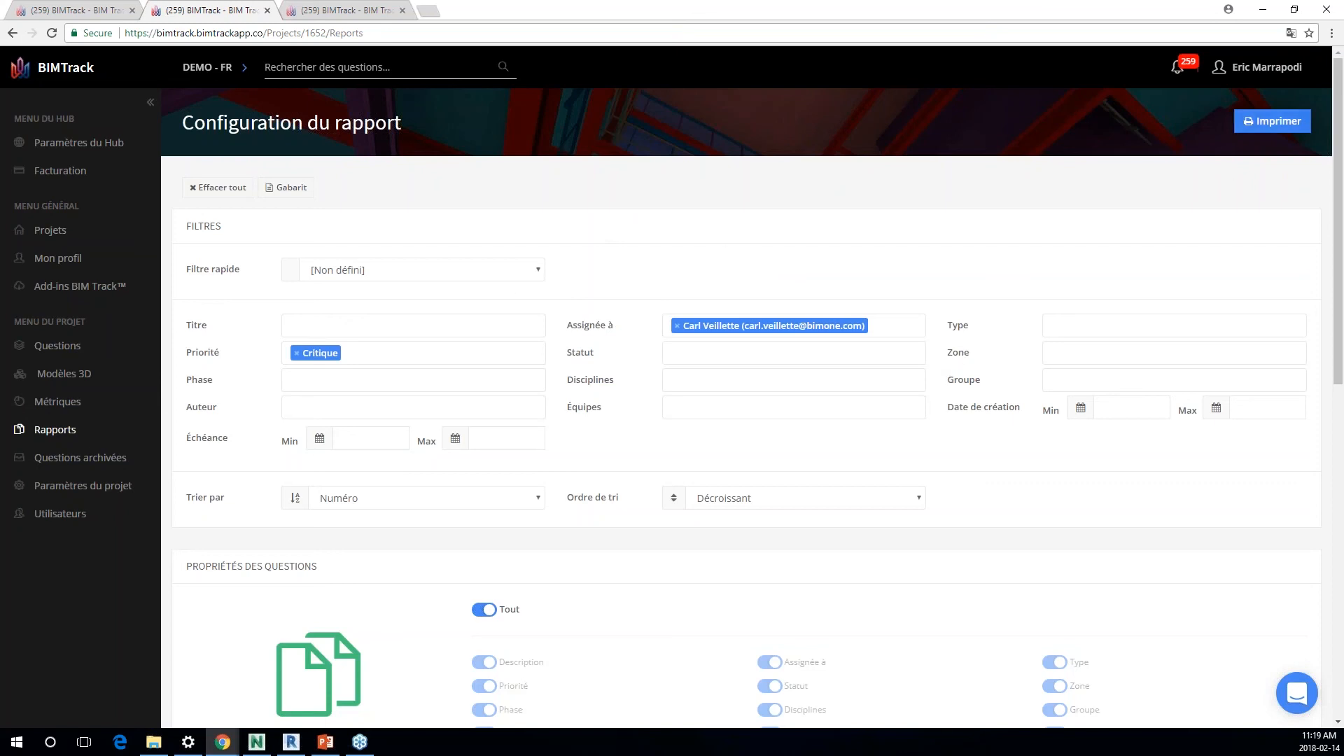
pyautogui.click(297, 353)
pyautogui.click(677, 326)
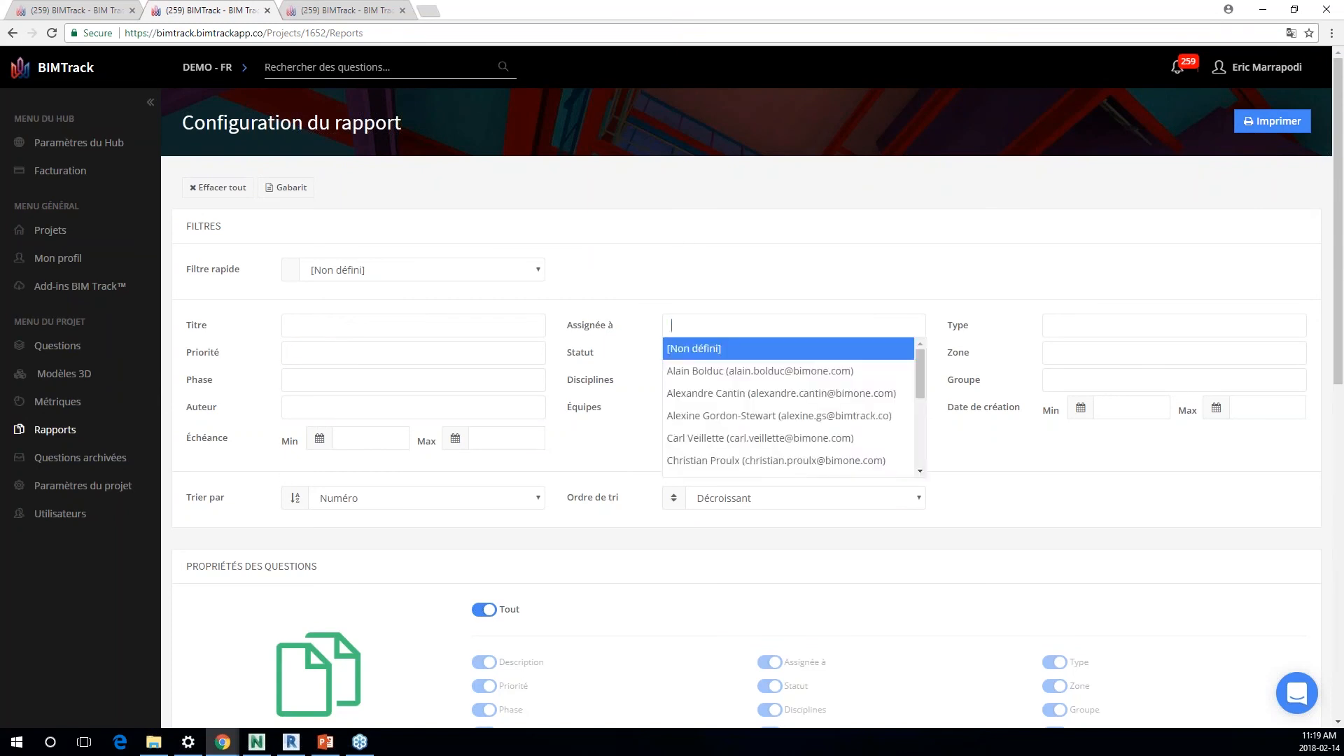
pyautogui.click(1270, 123)
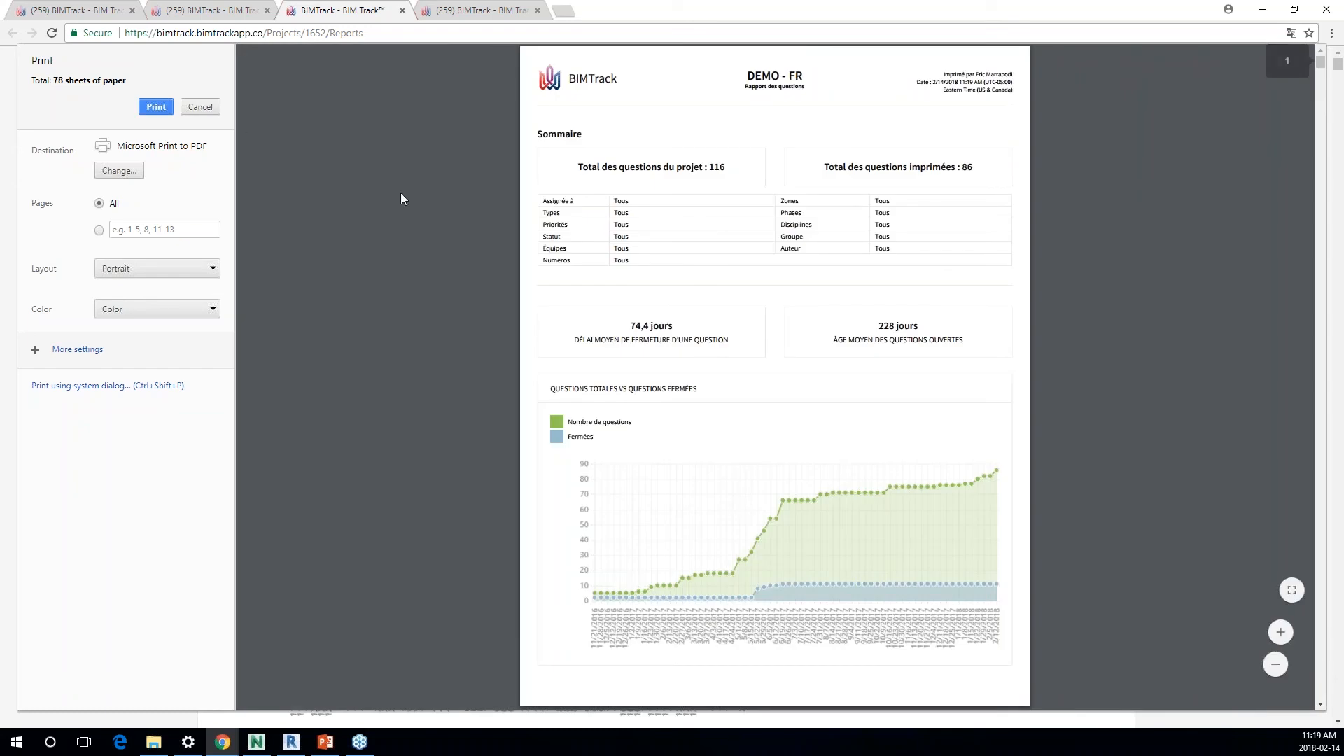
# Step: Cancel the print dialog and review the report's summary, issue trend, and charts by assignee, priority and phase
pyautogui.click(200, 106)
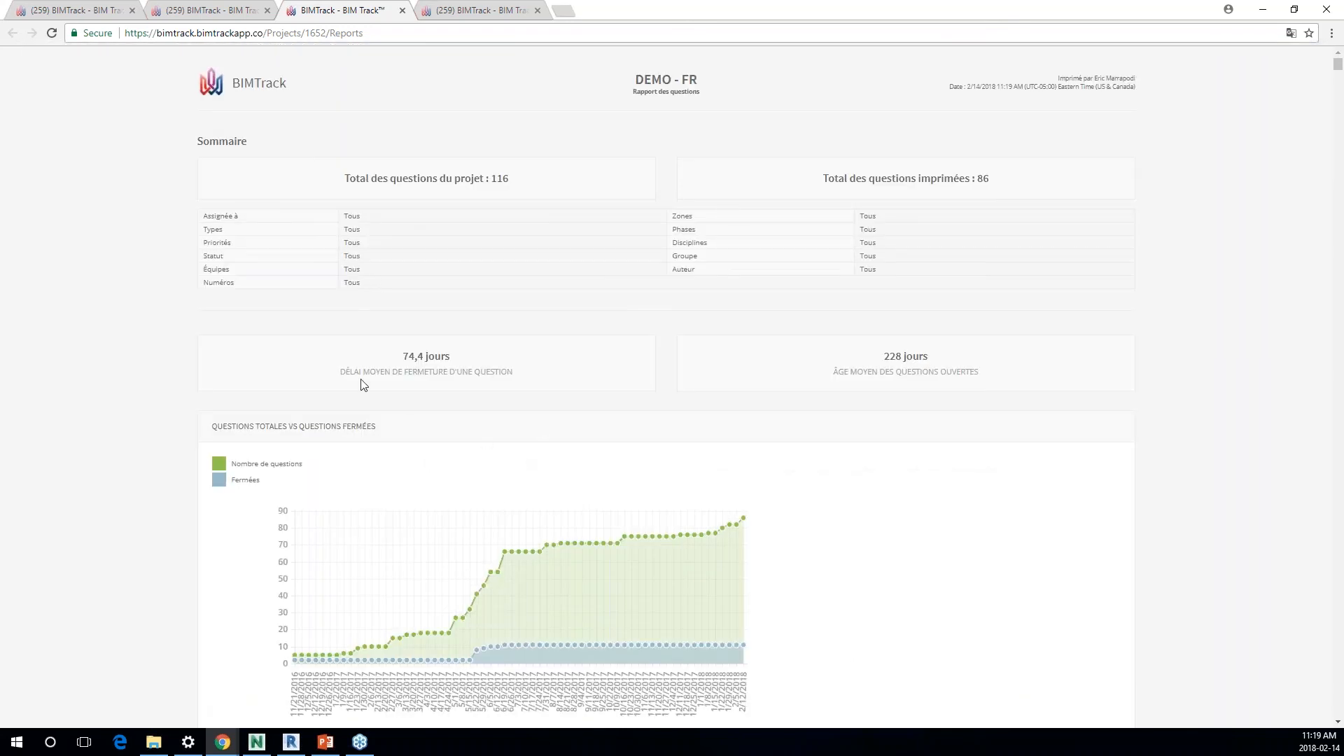
pyautogui.scroll(-3, 591, 375)
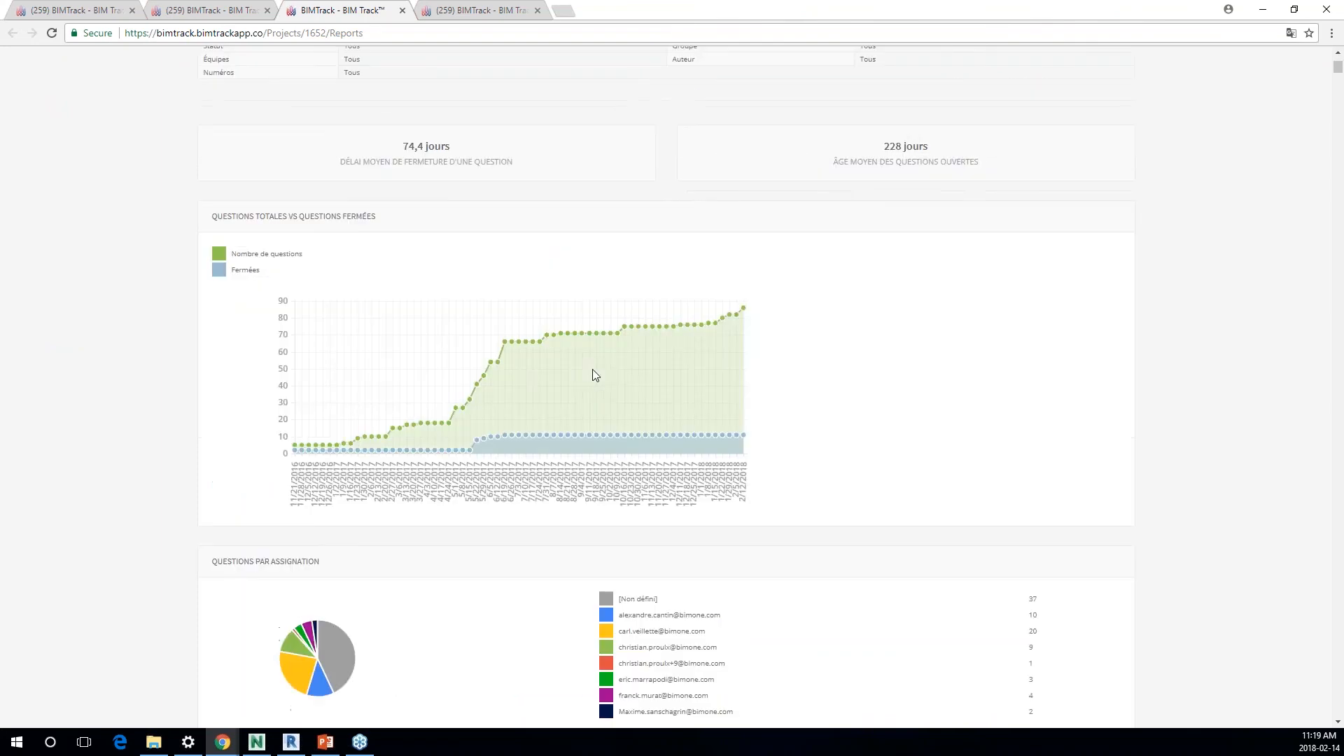
pyautogui.scroll(-4, 590, 351)
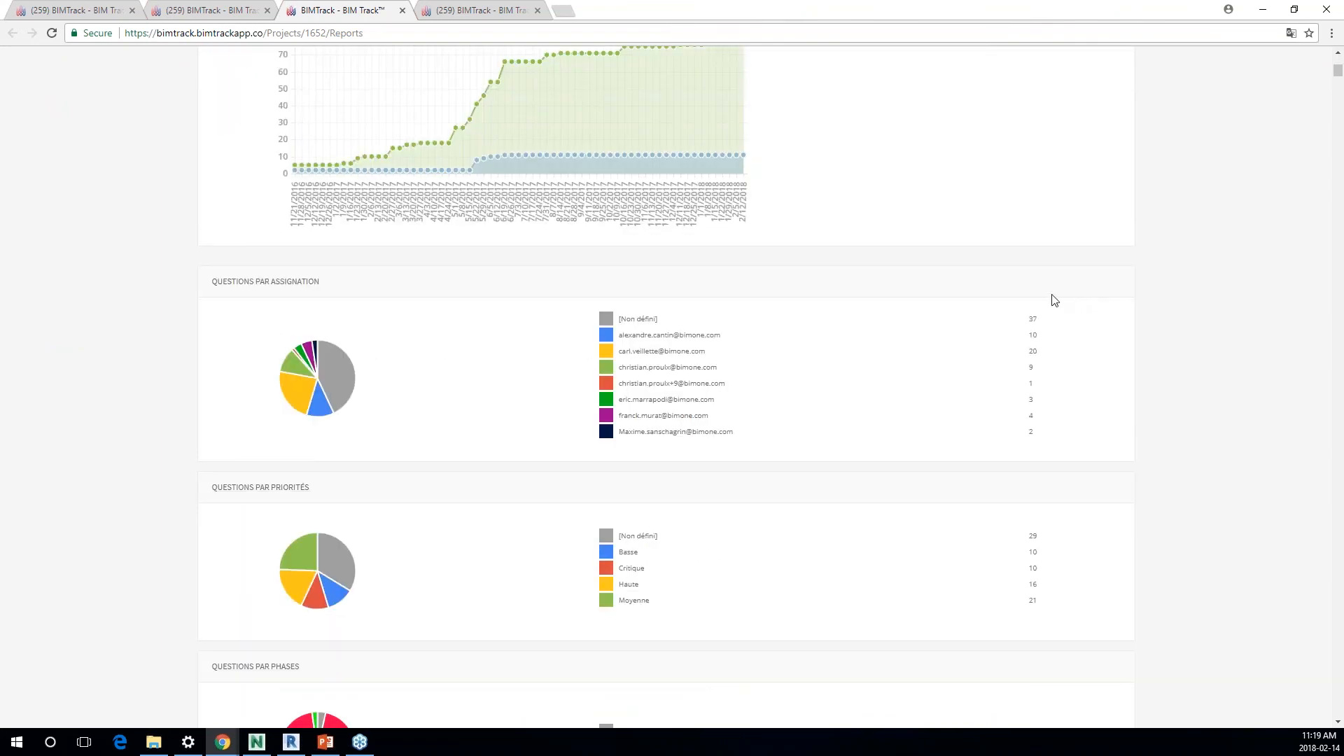
pyautogui.scroll(-2, 666, 387)
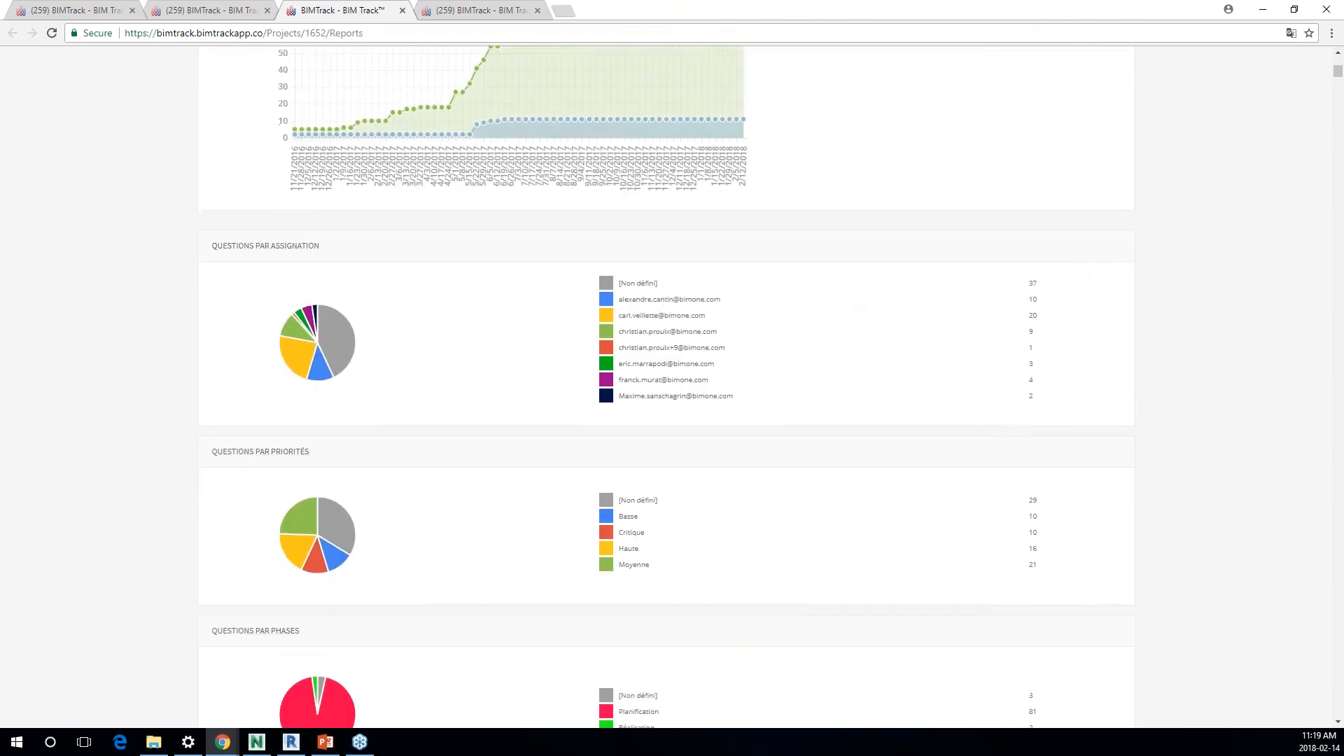
# Step: Review the report's remaining charts, from phases and zones through statuses and types to authors
pyautogui.scroll(-11, 737, 325)
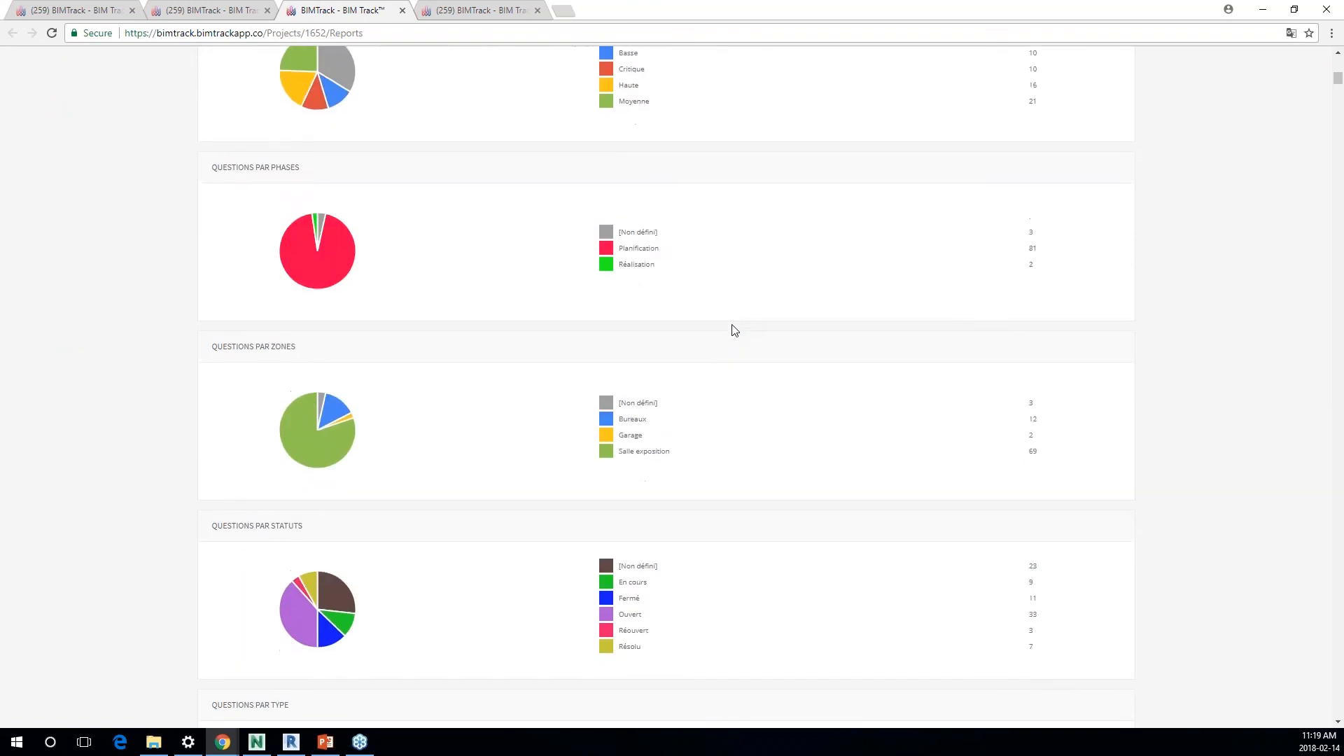
pyautogui.scroll(-7, 734, 332)
pyautogui.scroll(-7, 736, 336)
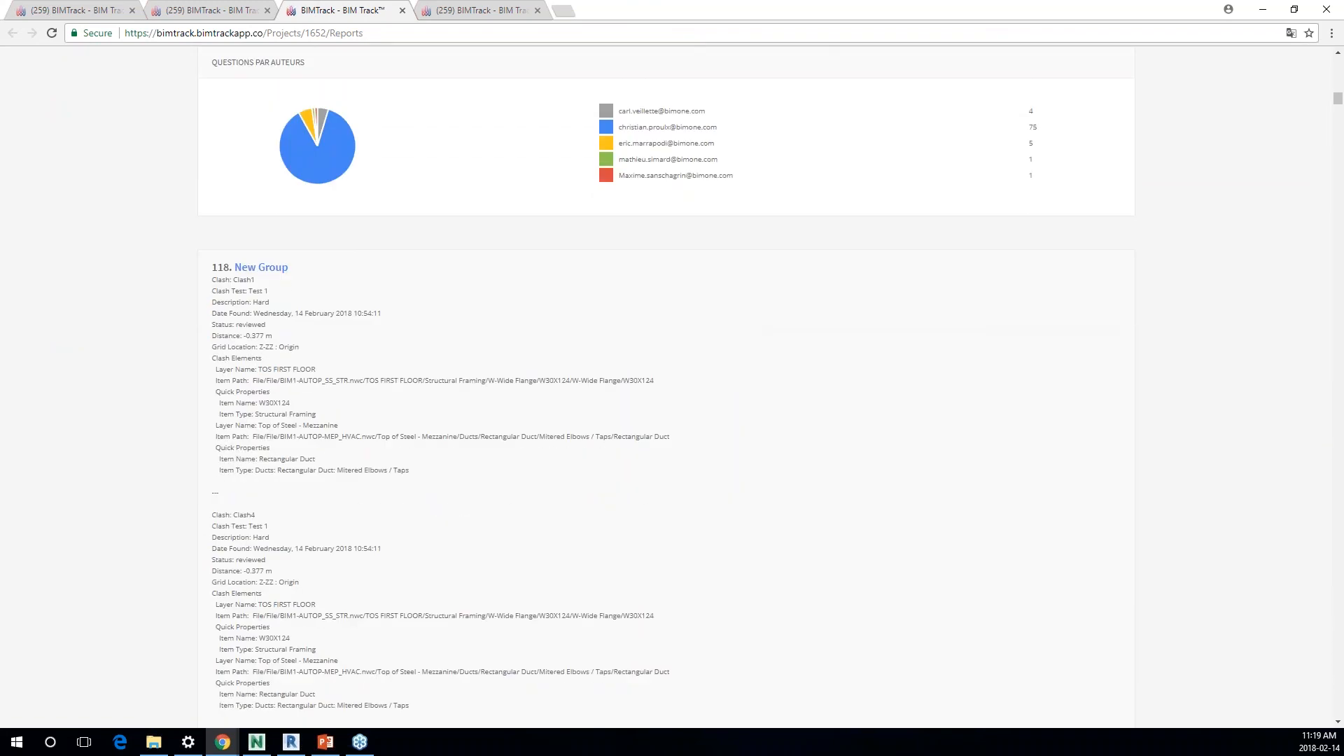
# Step: Examine the report's issue entries from 118 New Group to 115 STR vs HVAC, including clash details, attributes and commented images
pyautogui.scroll(-10, 265, 383)
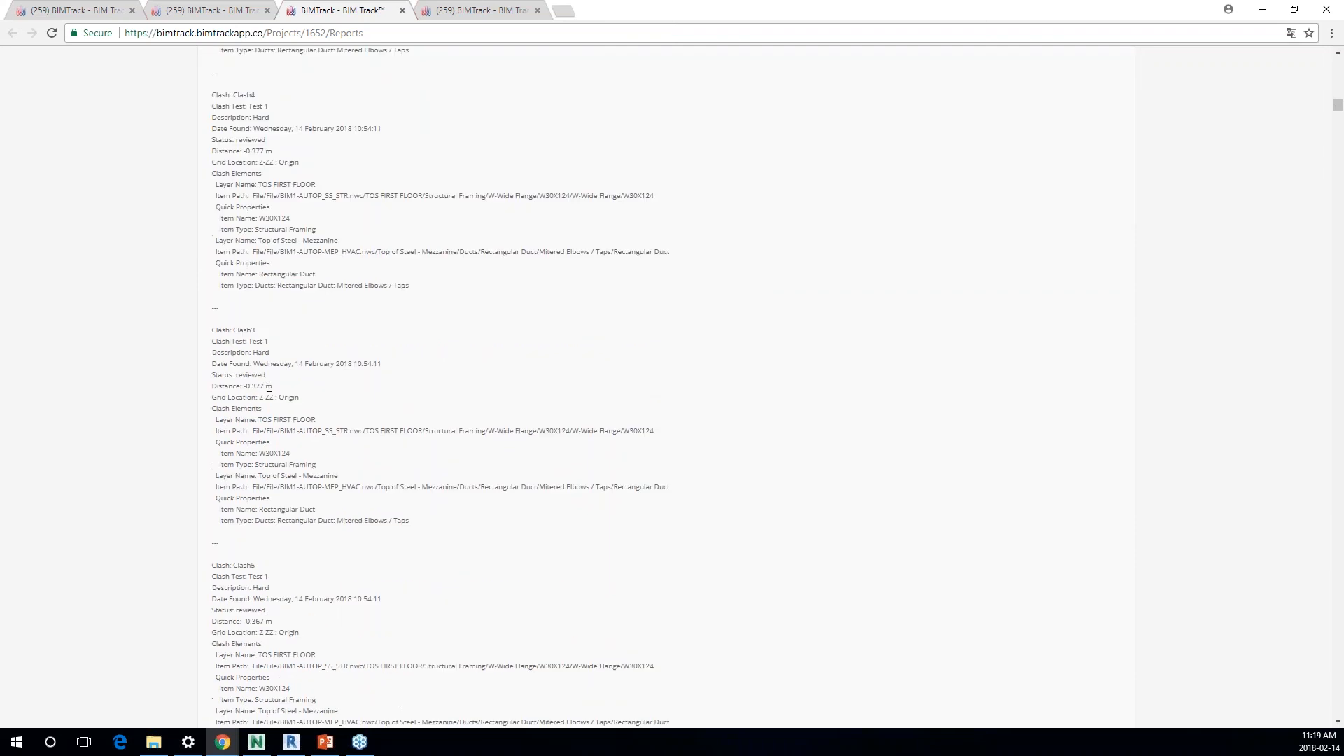
pyautogui.scroll(-6, 269, 385)
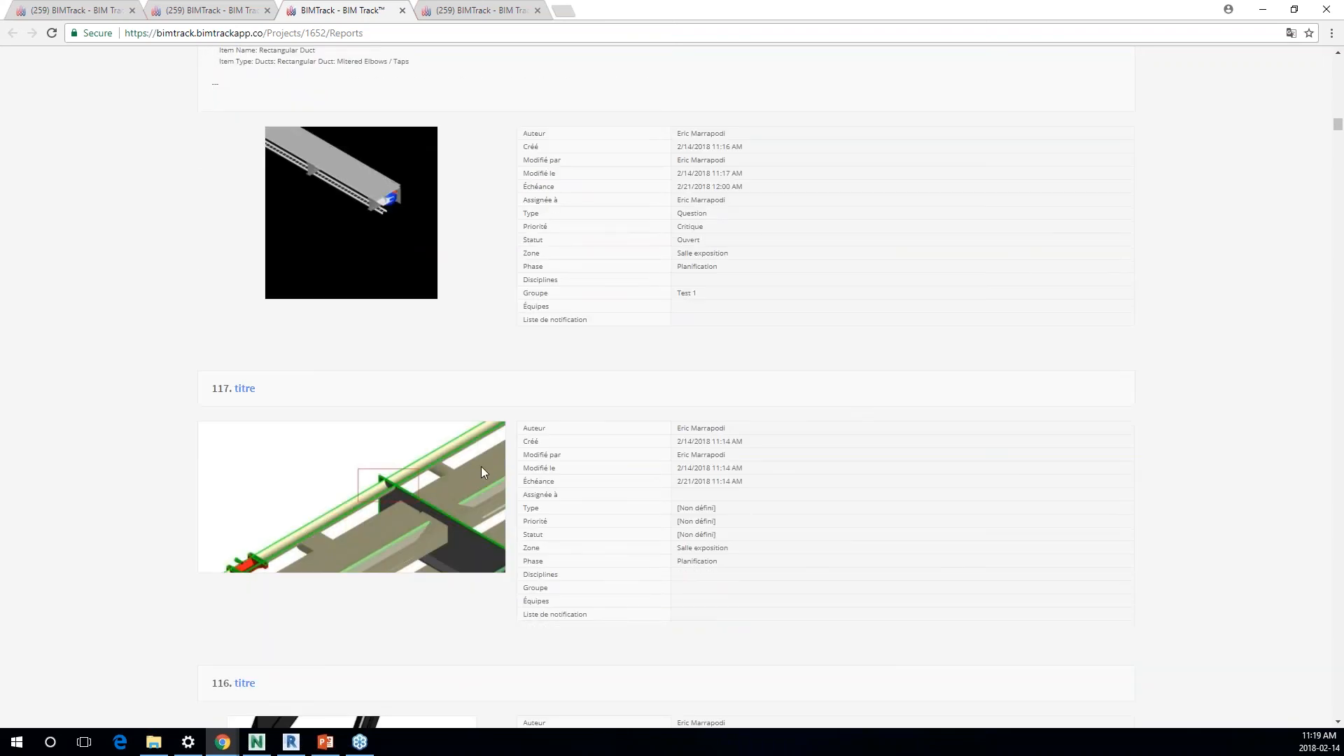
pyautogui.scroll(-4, 351, 501)
pyautogui.scroll(-3, 408, 451)
pyautogui.scroll(-4, 408, 451)
pyautogui.scroll(-2, 371, 398)
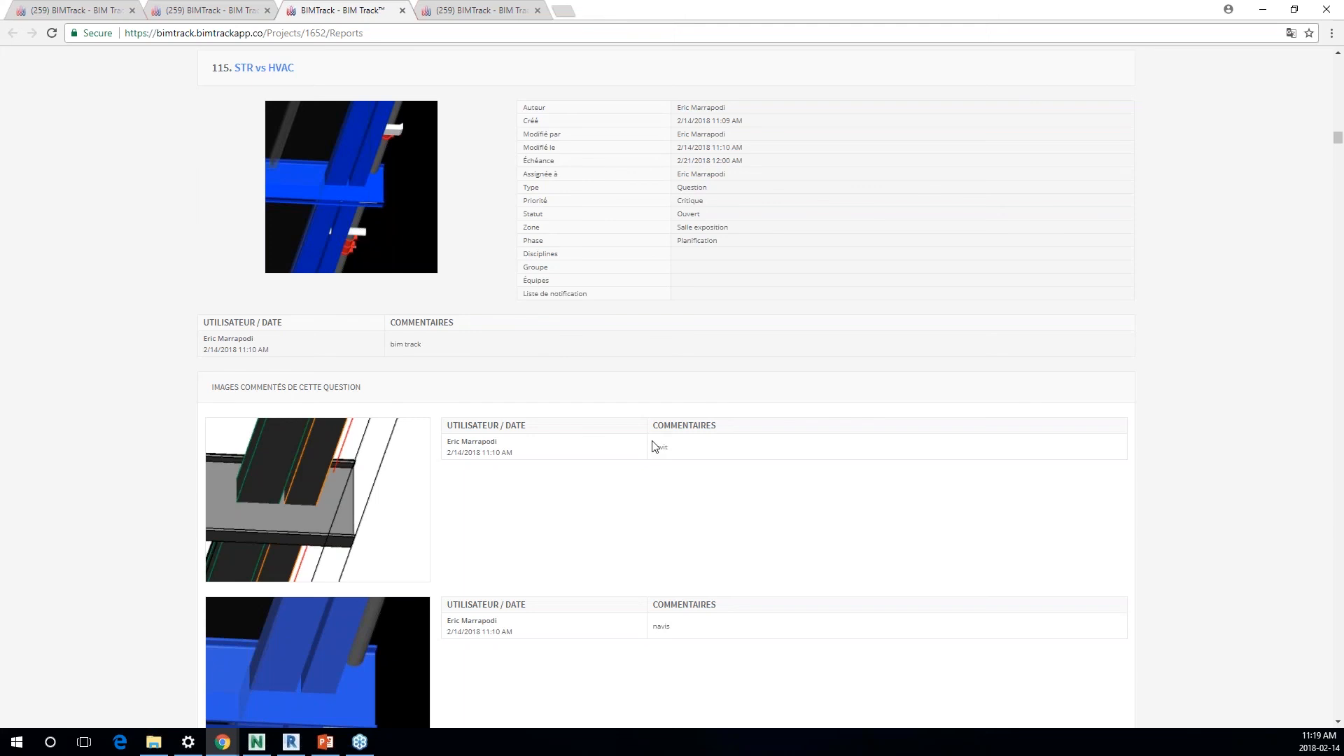
pyautogui.moveTo(450, 622); pyautogui.dragTo(697, 630)
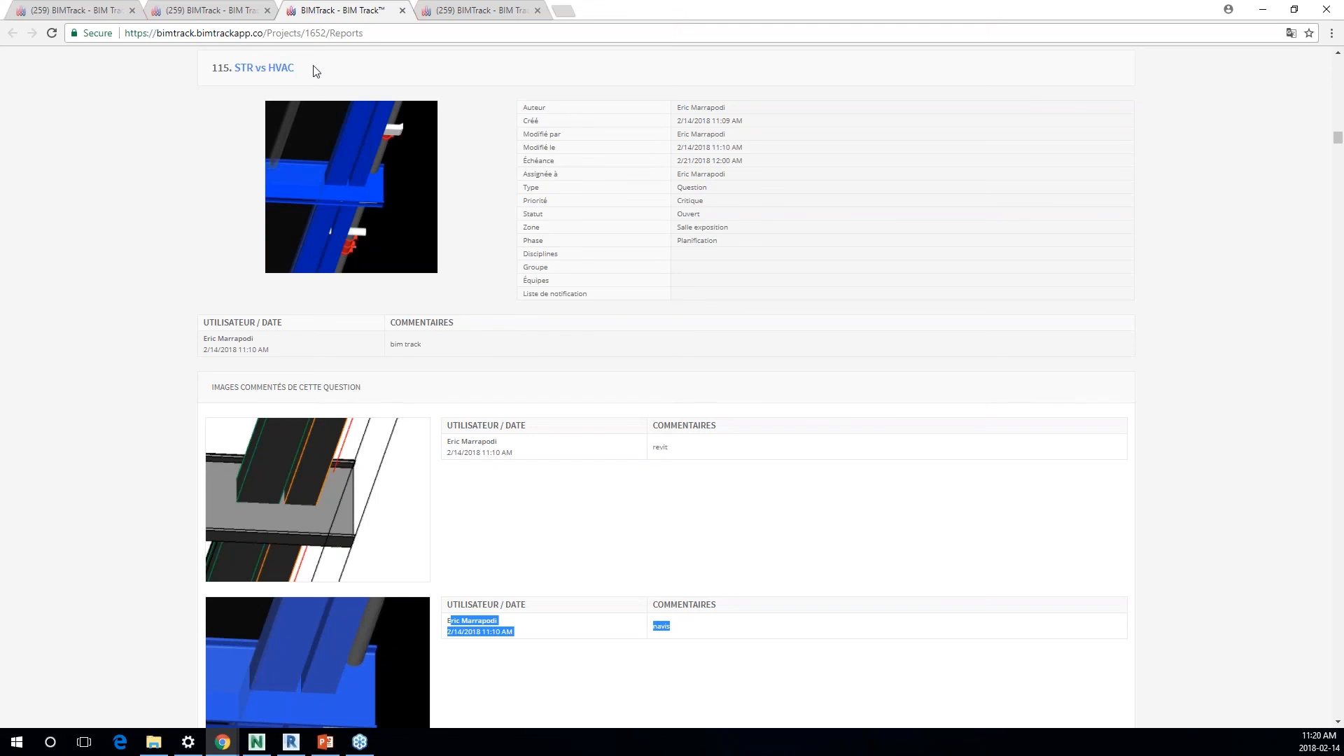
# Step: Open issue 115 STR vs HVAC from the report, set its Statut to Fermé and save the change
pyautogui.click(277, 74)
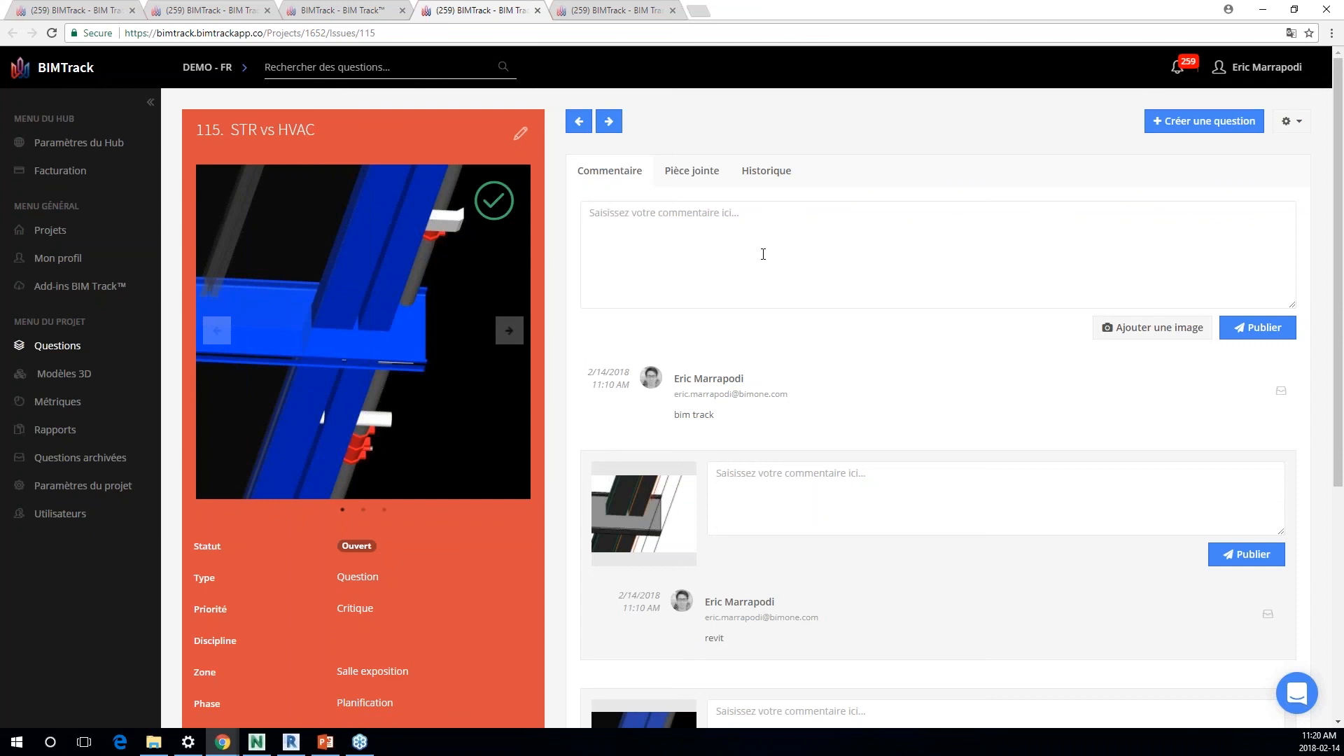
pyautogui.click(364, 549)
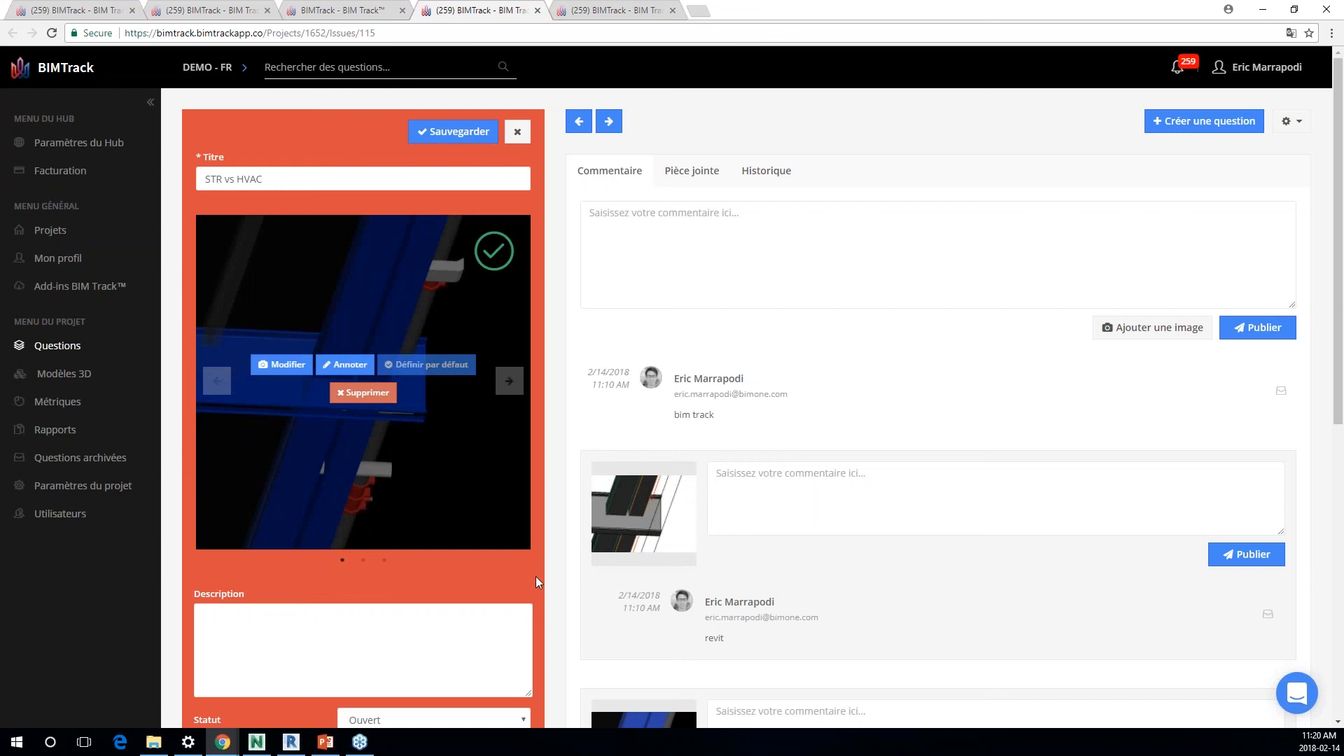
pyautogui.scroll(-2, 532, 577)
pyautogui.click(373, 581)
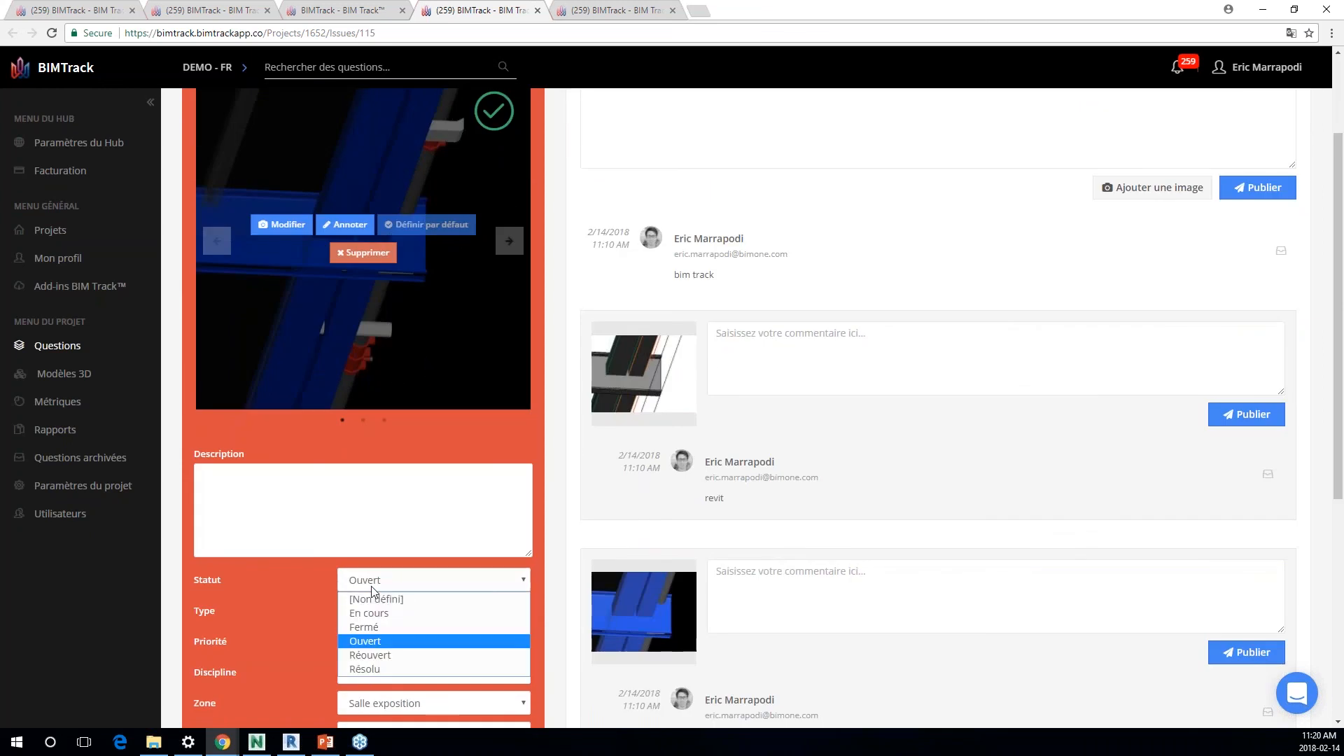
pyautogui.click(398, 627)
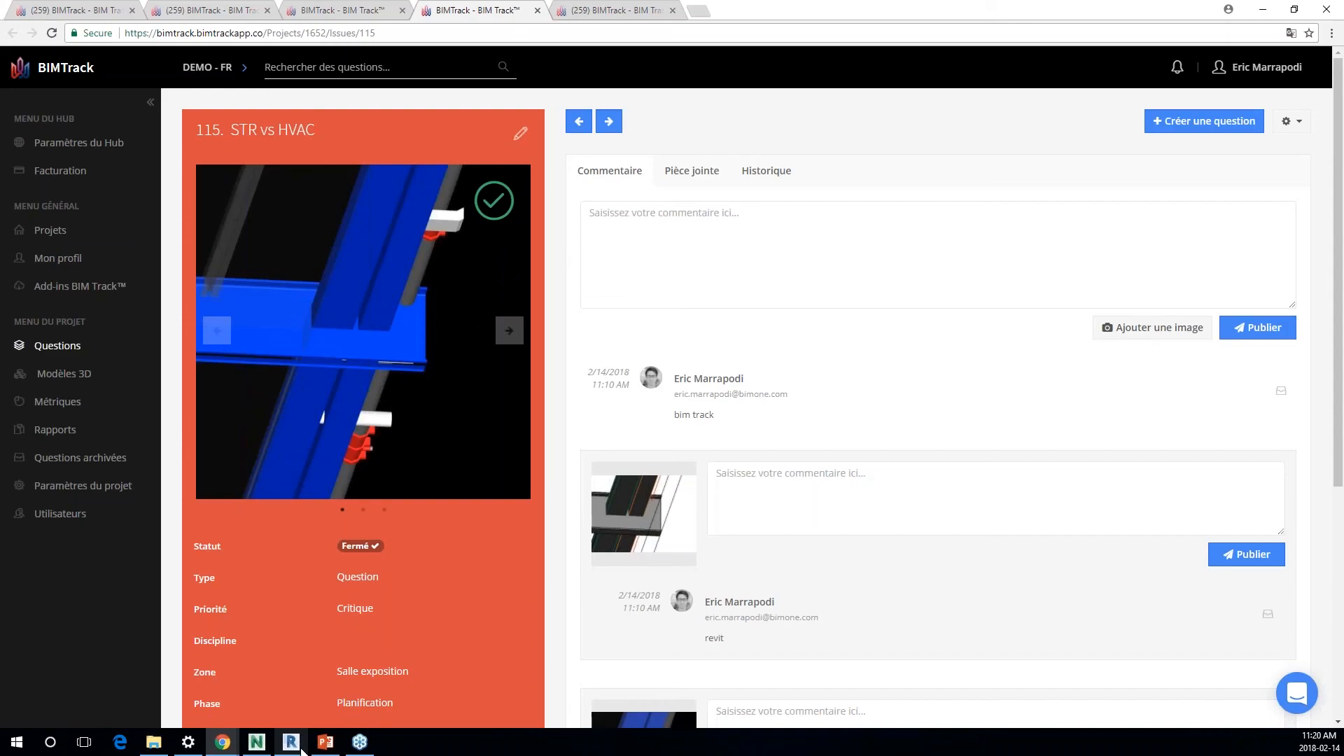
# Step: Switch to Revit, open issue 118 New Group for editing, review its history including the latest update's details, and close it unchanged
pyautogui.click(301, 748)
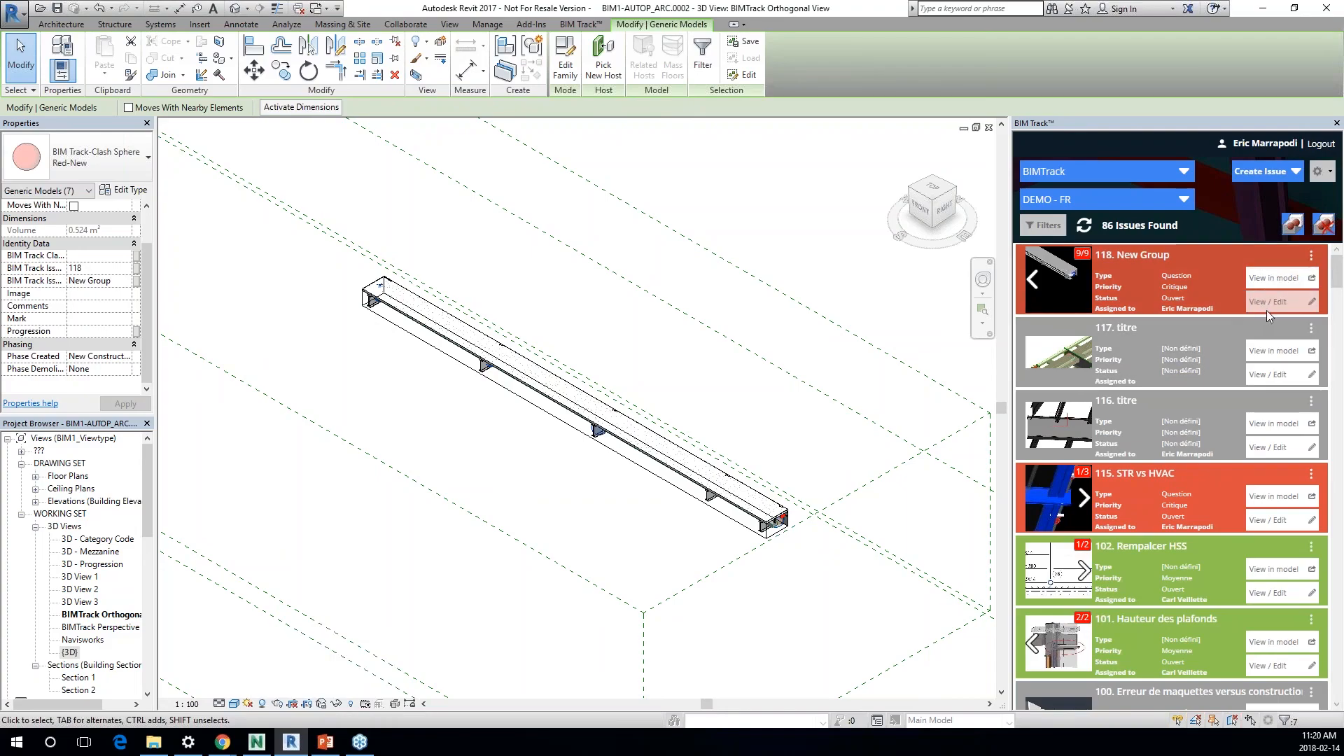
pyautogui.click(1249, 308)
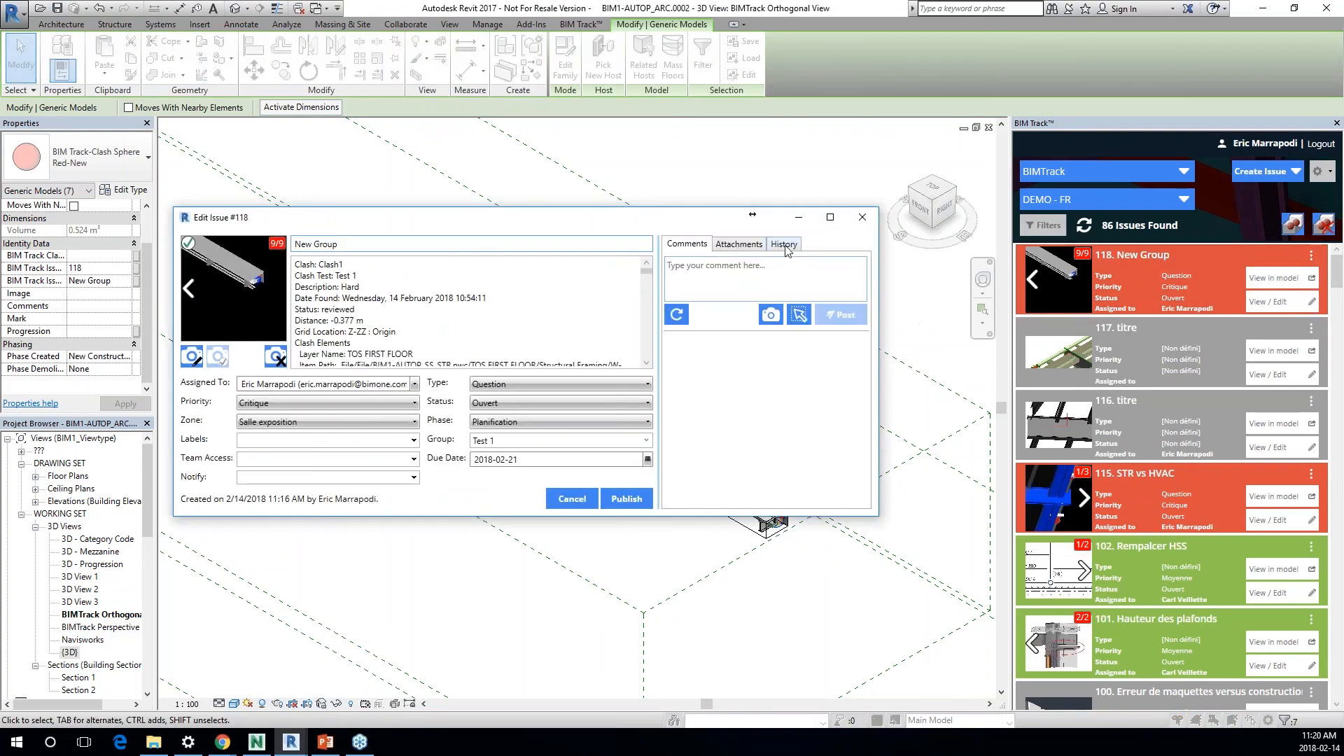
pyautogui.click(786, 245)
pyautogui.click(672, 297)
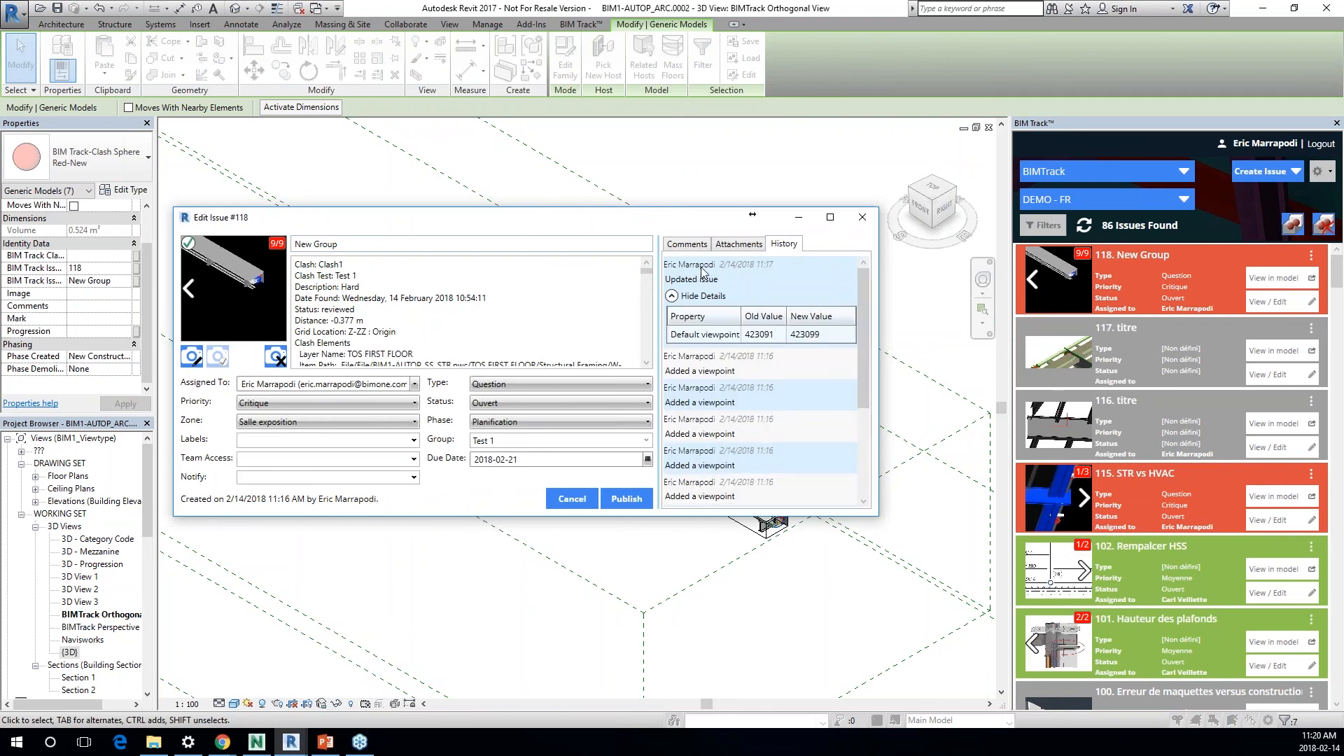
pyautogui.click(673, 297)
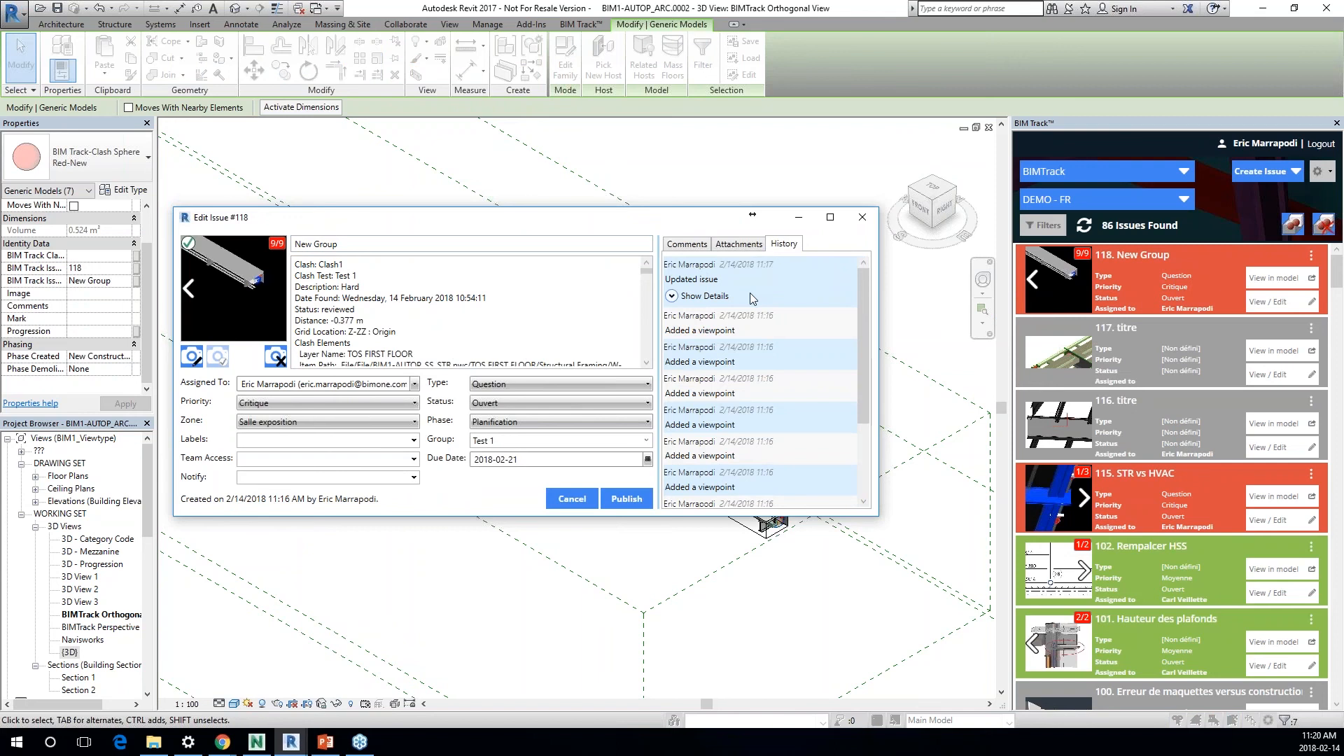
pyautogui.click(862, 220)
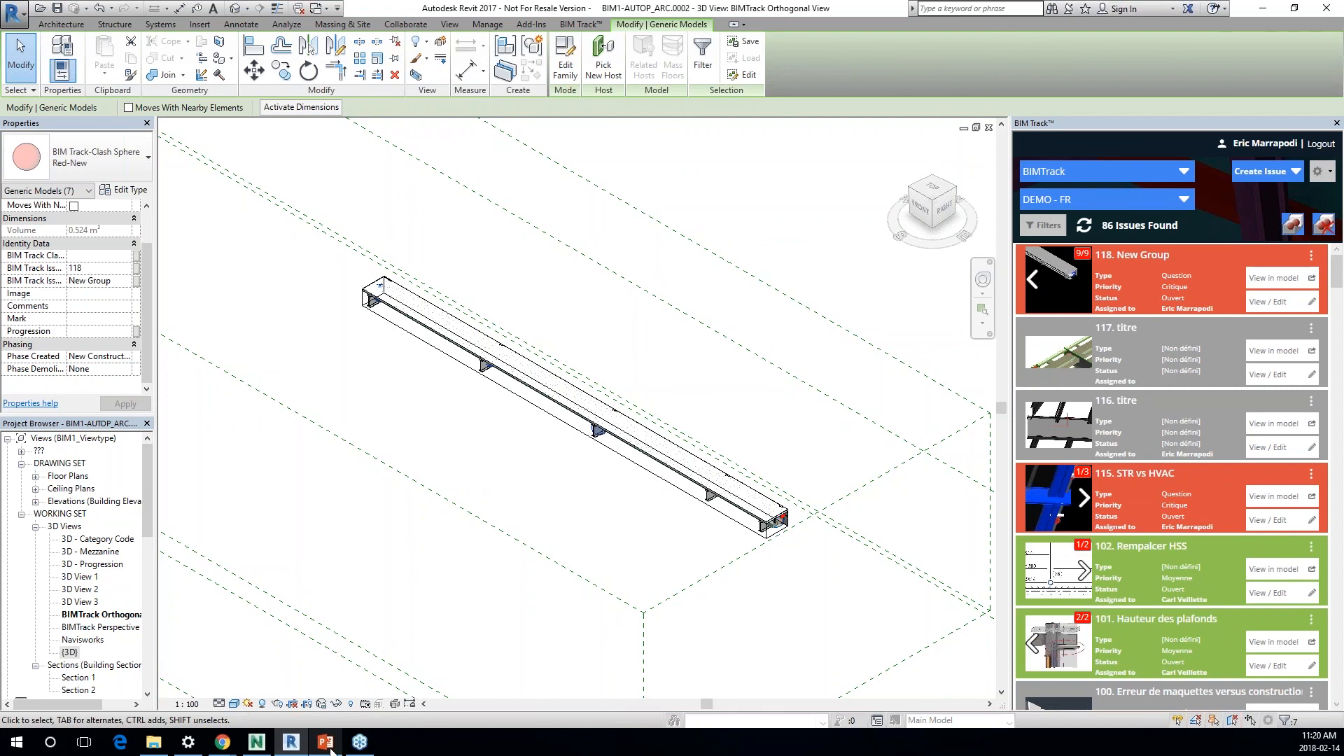
# Step: Switch to the webinar [FR] presentation in PowerPoint
pyautogui.moveTo(330, 748)
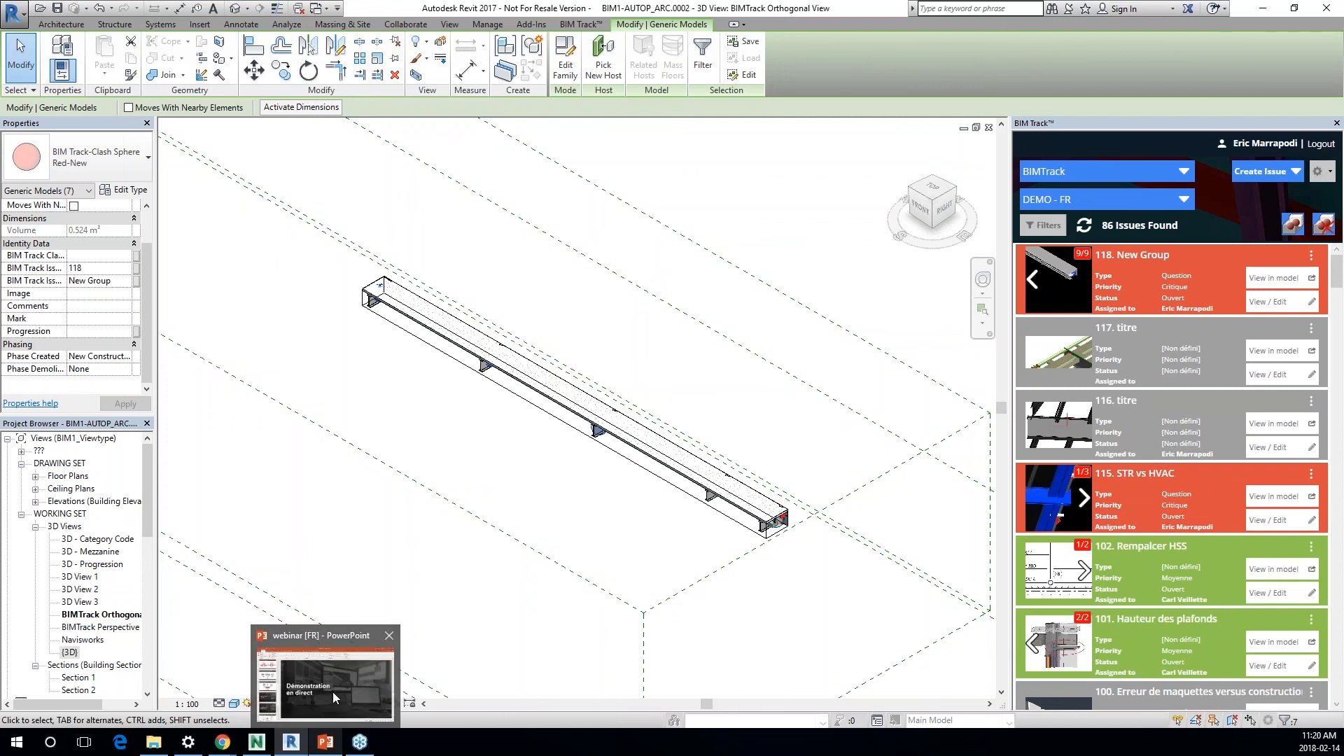